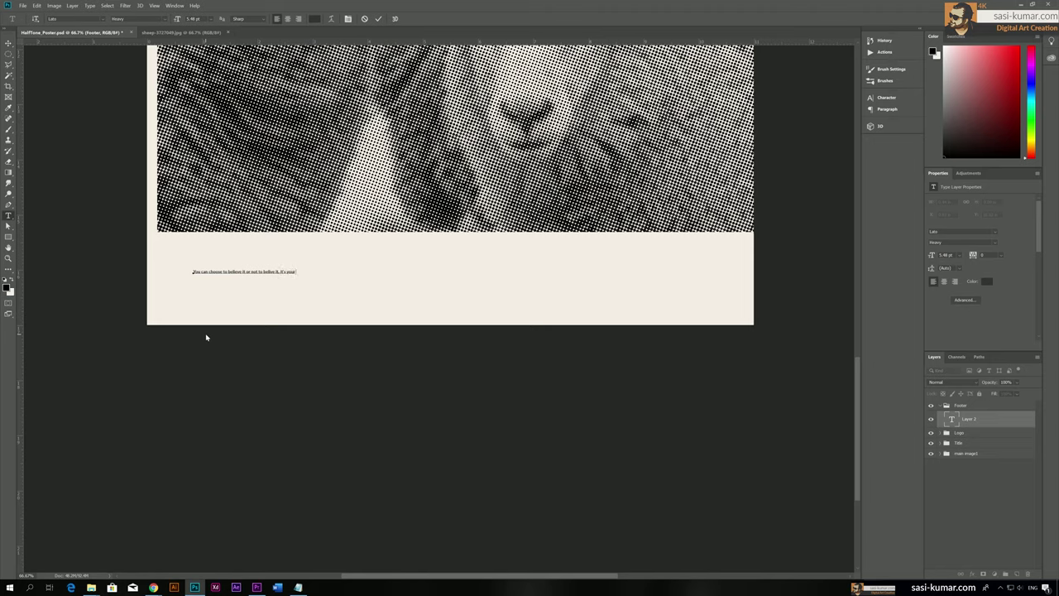
# Finish the footer sentence with the word "call" and commit the text
pyautogui.write('call')
pyautogui.click(378, 18)
pyautogui.click(9, 43)
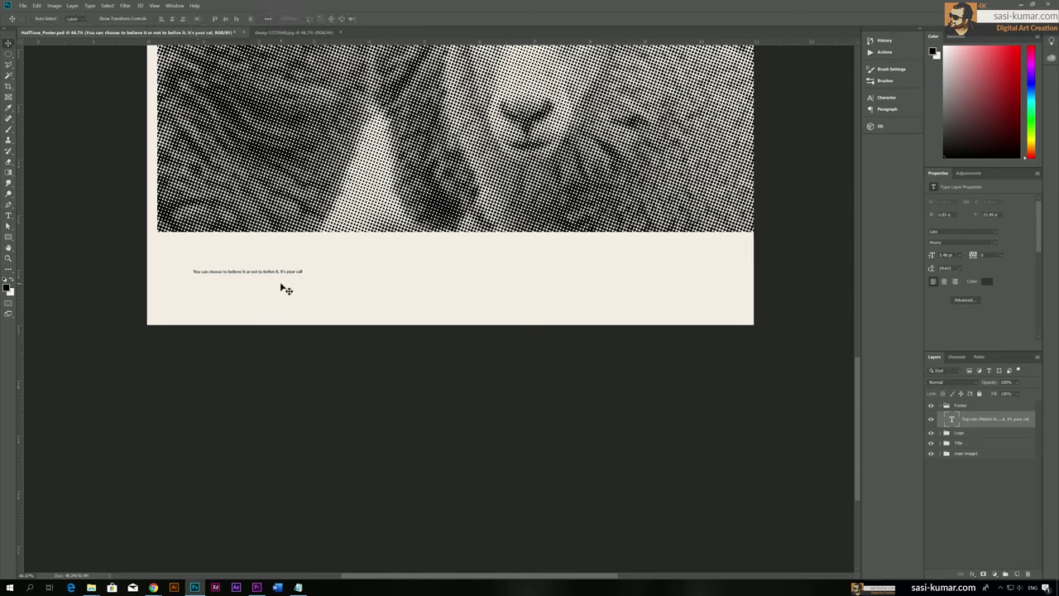
# Scale the footer sentence up to about 6.66 in wide and place it in the lower margin beneath the sheep image
pyautogui.hotkey('ctrl', 't')
pyautogui.moveTo(315, 277); pyautogui.dragTo(560, 298)
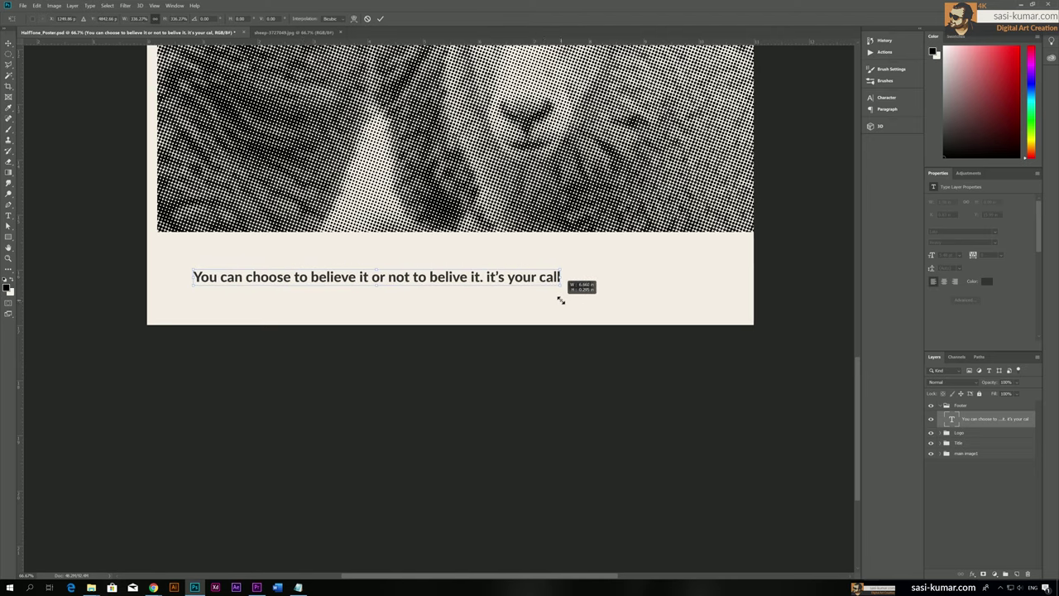
pyautogui.moveTo(339, 279); pyautogui.dragTo(304, 258)
pyautogui.click(380, 20)
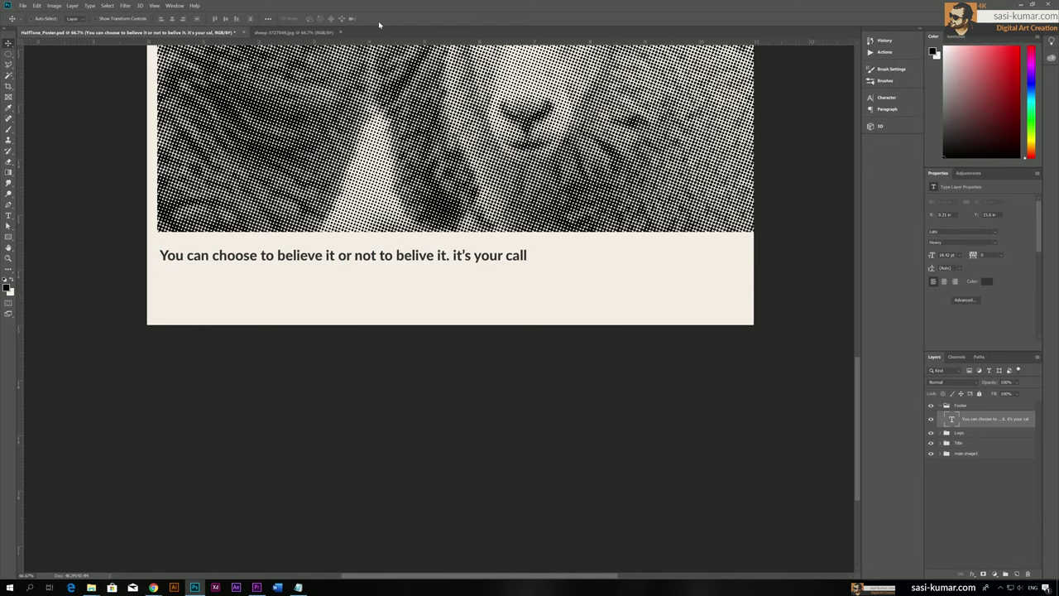
pyautogui.hotkey('ctrl', '-')
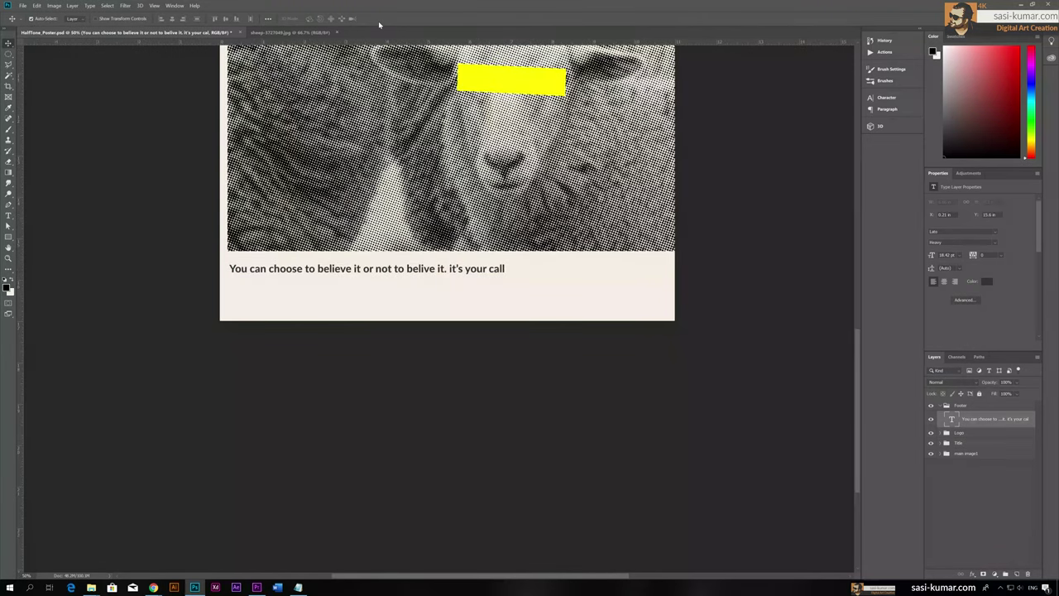
pyautogui.hotkey('ctrl', '-')
pyautogui.moveTo(379, 511); pyautogui.dragTo(382, 524)
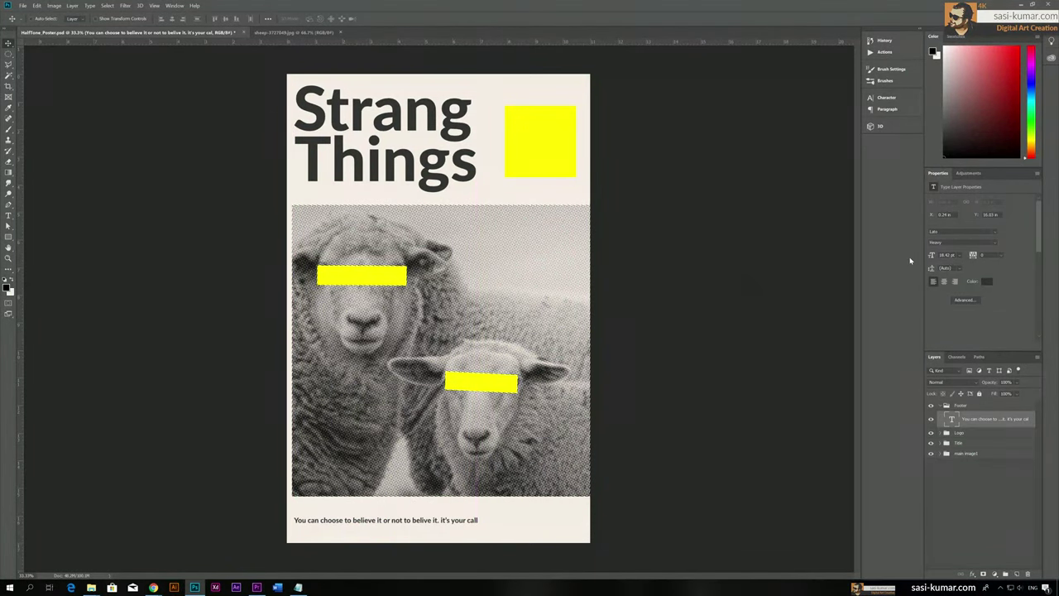
# Set the footer text's font style to Regular and nudge it to about X 0.32 in, Y 15.95 in
pyautogui.click(995, 249)
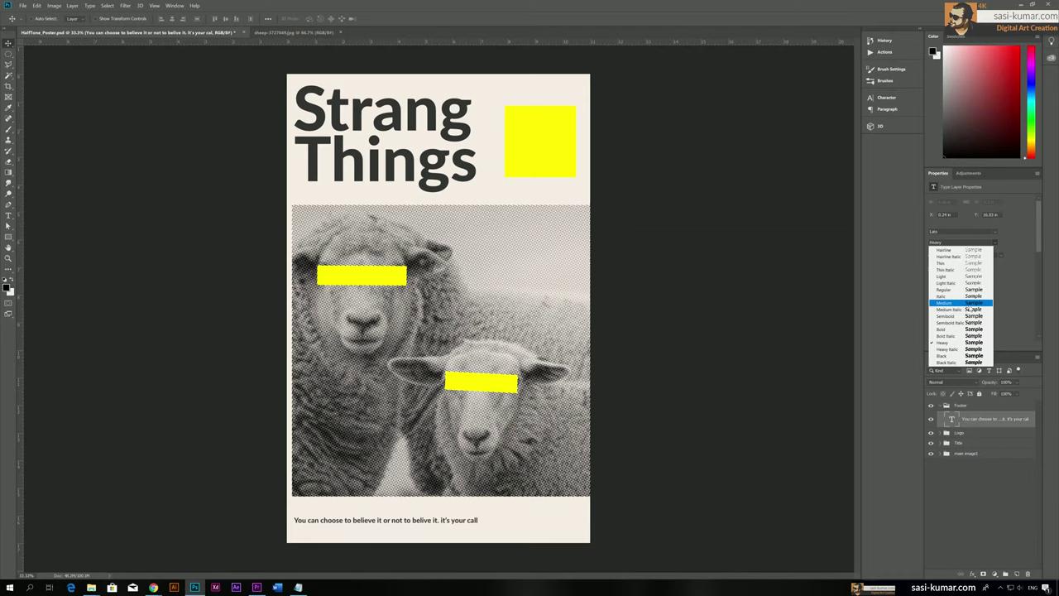
pyautogui.click(969, 290)
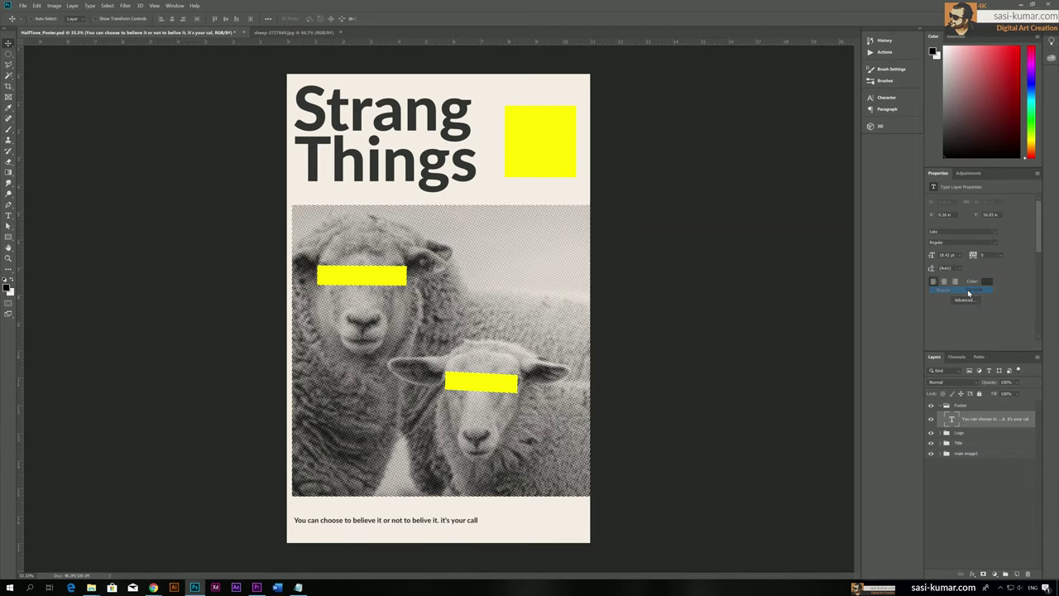
pyautogui.moveTo(385, 522); pyautogui.dragTo(387, 518)
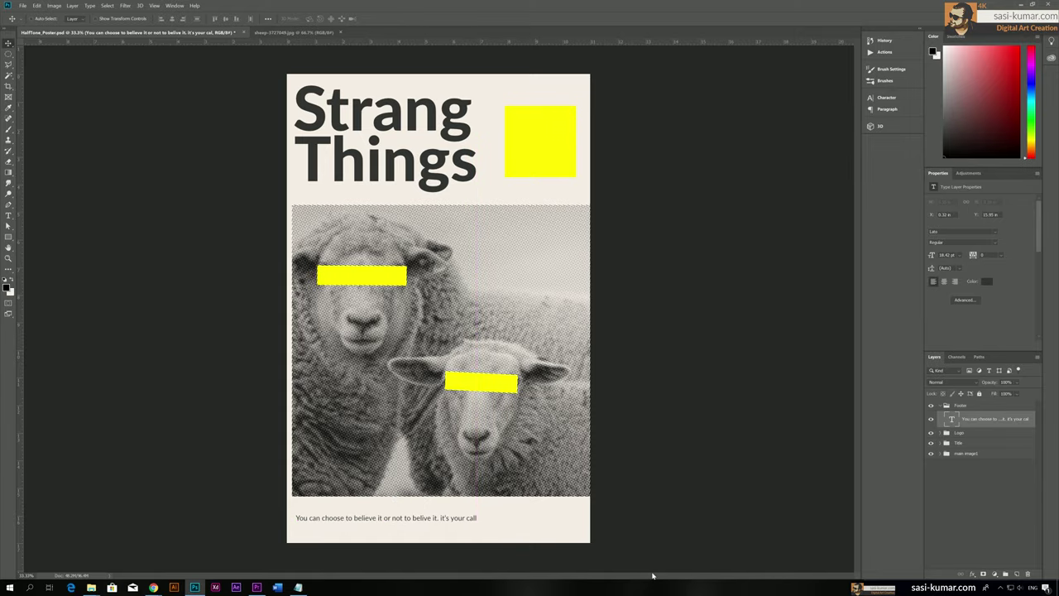
# Add a new layer above the footer text and set its blend mode to Multiply
pyautogui.hotkey('ctrl', '1')
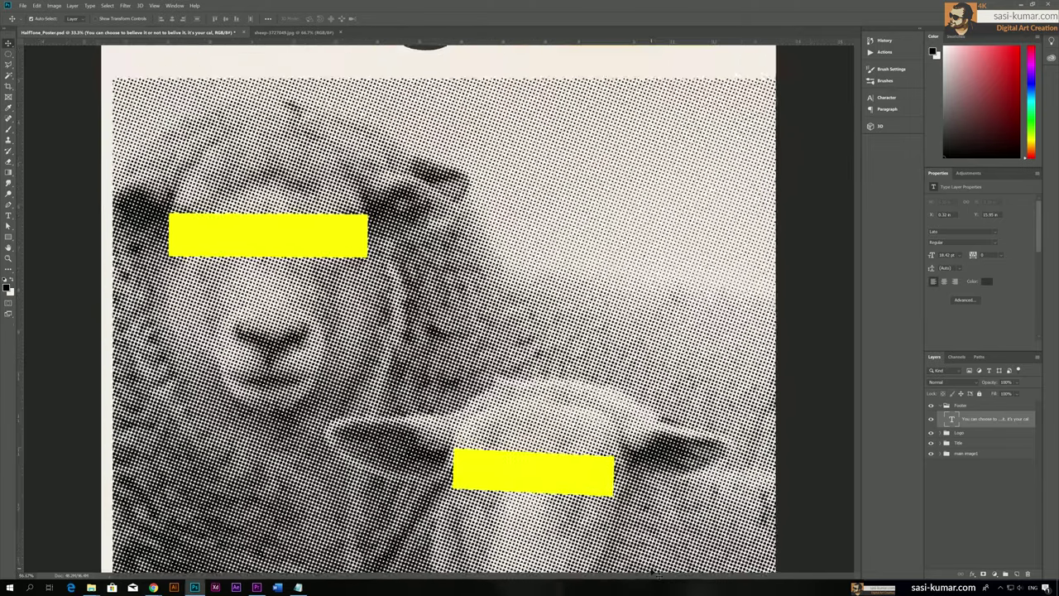
pyautogui.scroll(-5, 445, 276)
pyautogui.scroll(-1, 446, 278)
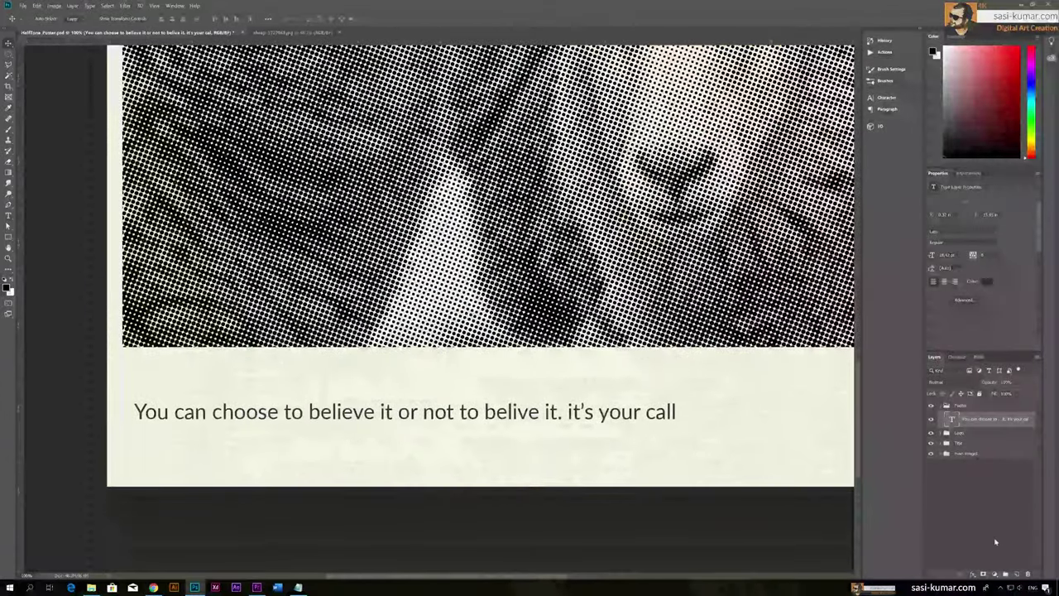
pyautogui.hotkey('ctrl', 'shift', 'alt', 'n')
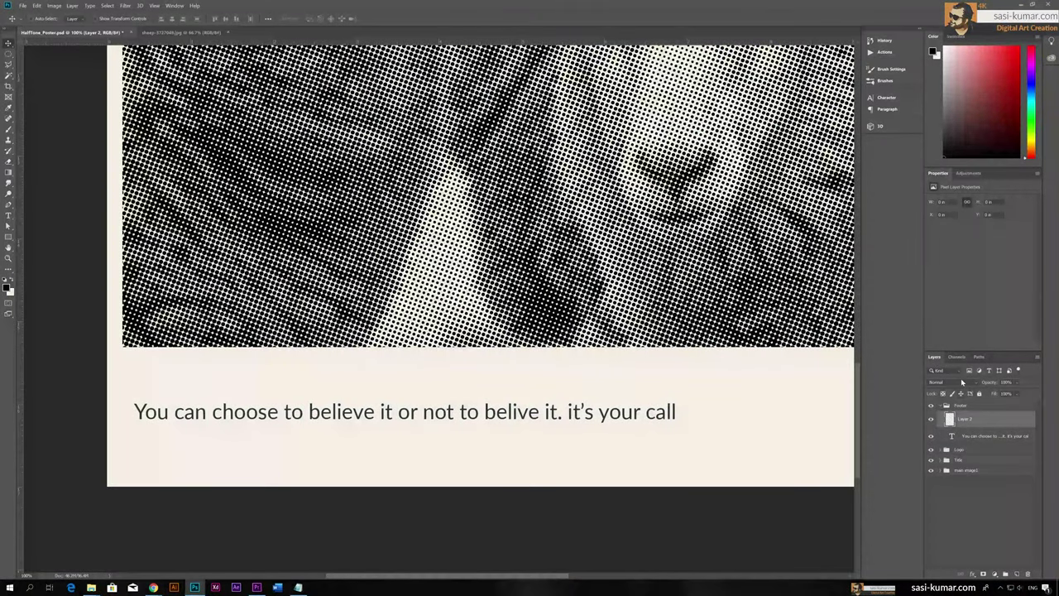
pyautogui.click(962, 382)
pyautogui.click(948, 401)
# Choose the Brush tool and sample the yellow of the smaller sheep's eye bar as the foreground color
pyautogui.click(9, 131)
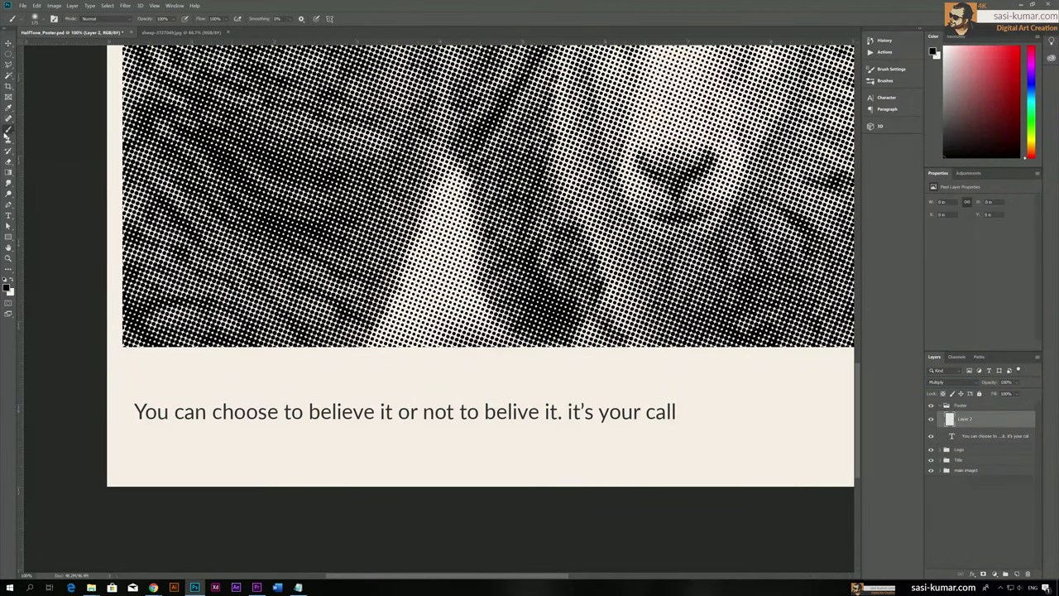
pyautogui.click(7, 288)
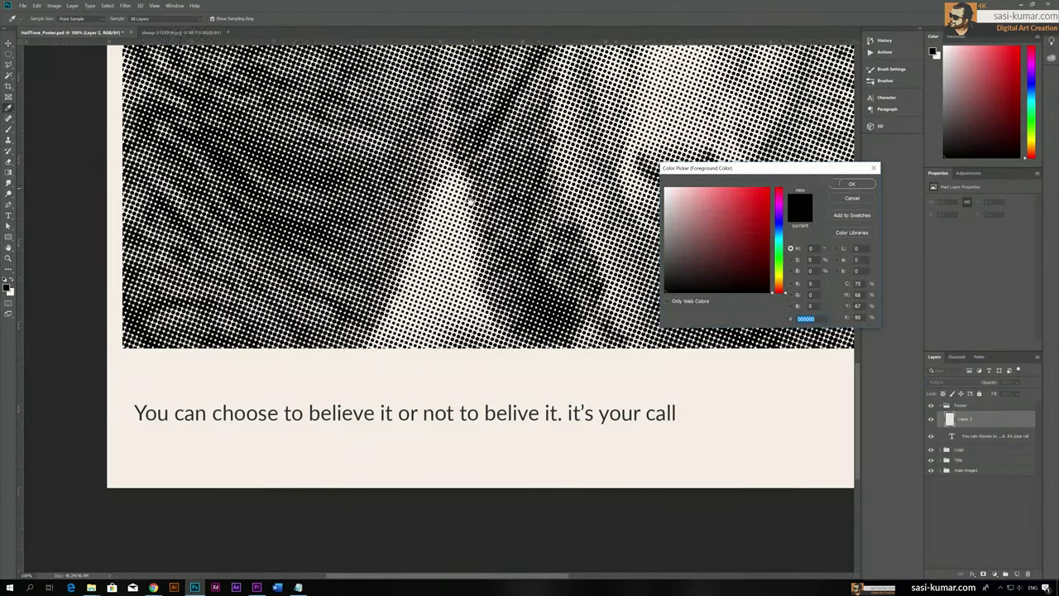
pyautogui.scroll(5, 606, 239)
pyautogui.click(606, 239)
pyautogui.click(852, 184)
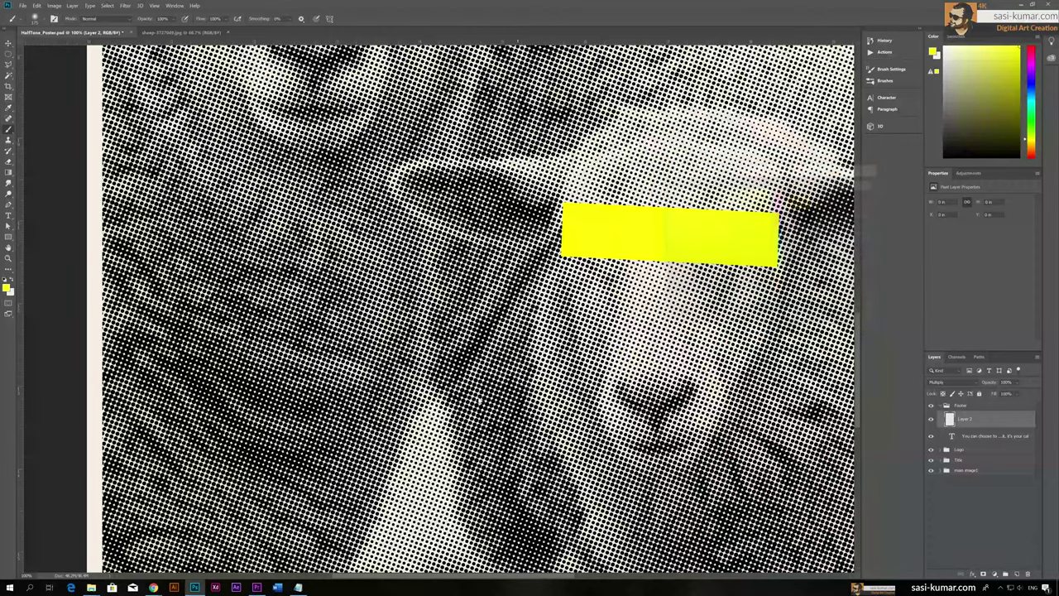
# Switch the brush to Hard Round with 100% hardness and reduce its size to suit the footer text height
pyautogui.scroll(-10, 464, 281)
pyautogui.click(245, 257)
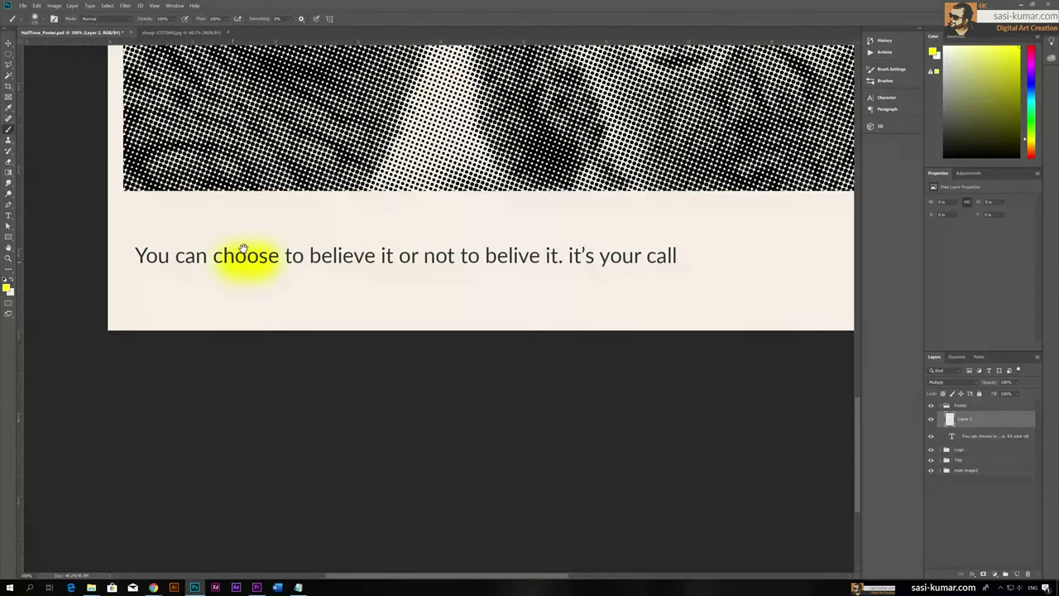
pyautogui.rightClick(322, 285)
pyautogui.click(378, 361)
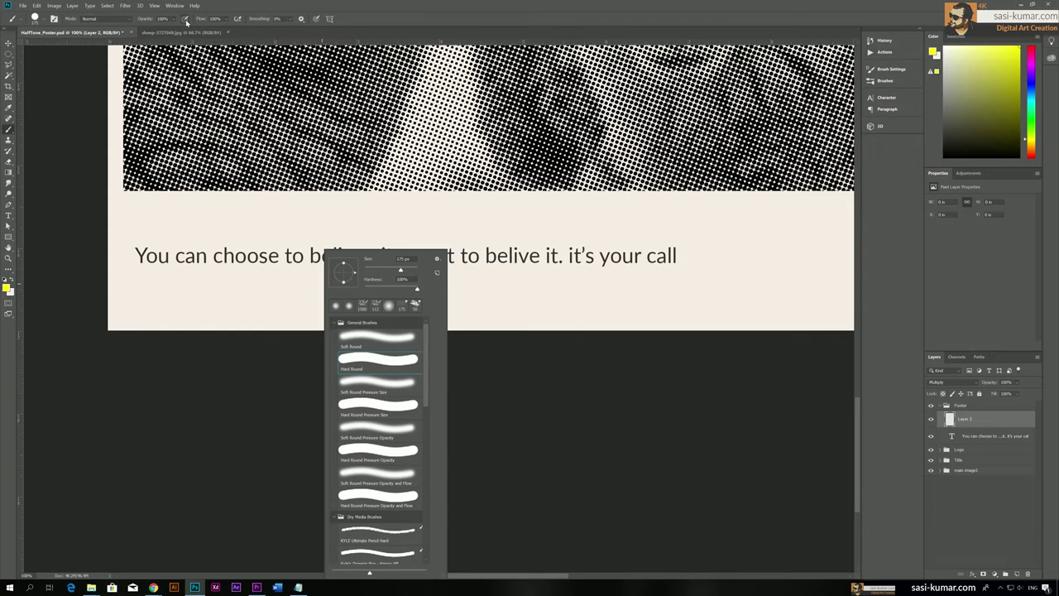
pyautogui.press('Escape')
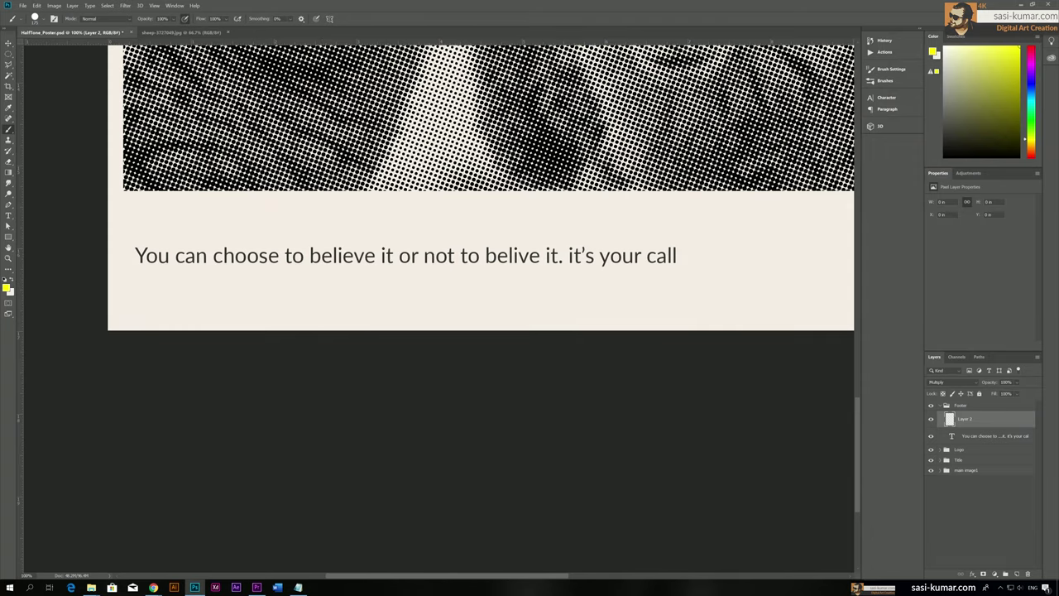
pyautogui.rightClick(219, 269)
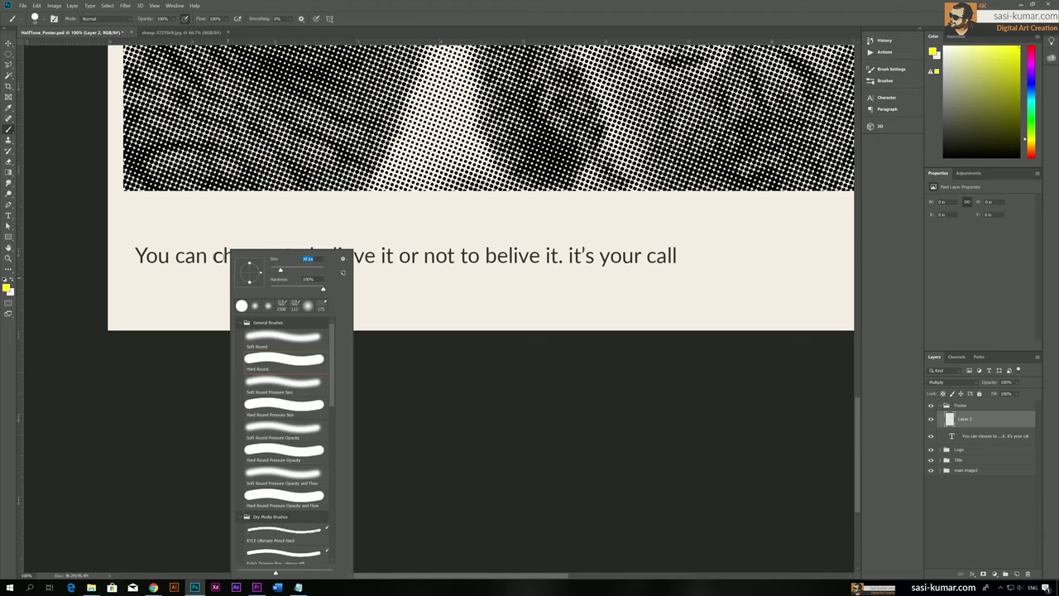
pyautogui.press('Escape')
# Paint yellow highlighter strokes over "choose", "believe" and "'s your call" in the footer sentence
pyautogui.moveTo(211, 256)
pyautogui.mouseDown()
pyautogui.moveTo(284, 254)
pyautogui.moveTo(203, 257)
pyautogui.moveTo(235, 259)
pyautogui.mouseUp()
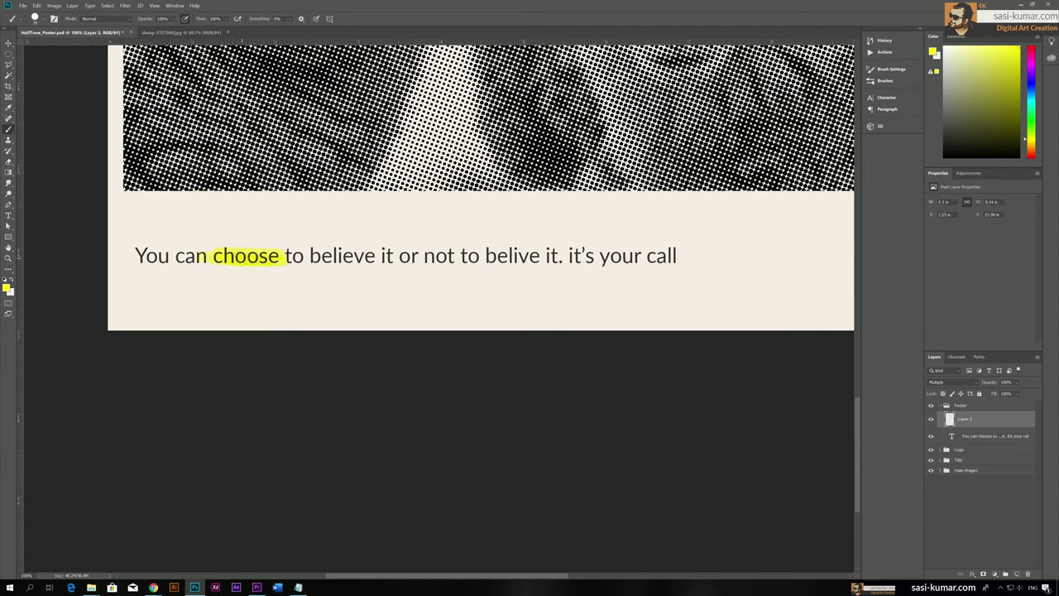
pyautogui.moveTo(312, 256); pyautogui.dragTo(374, 256)
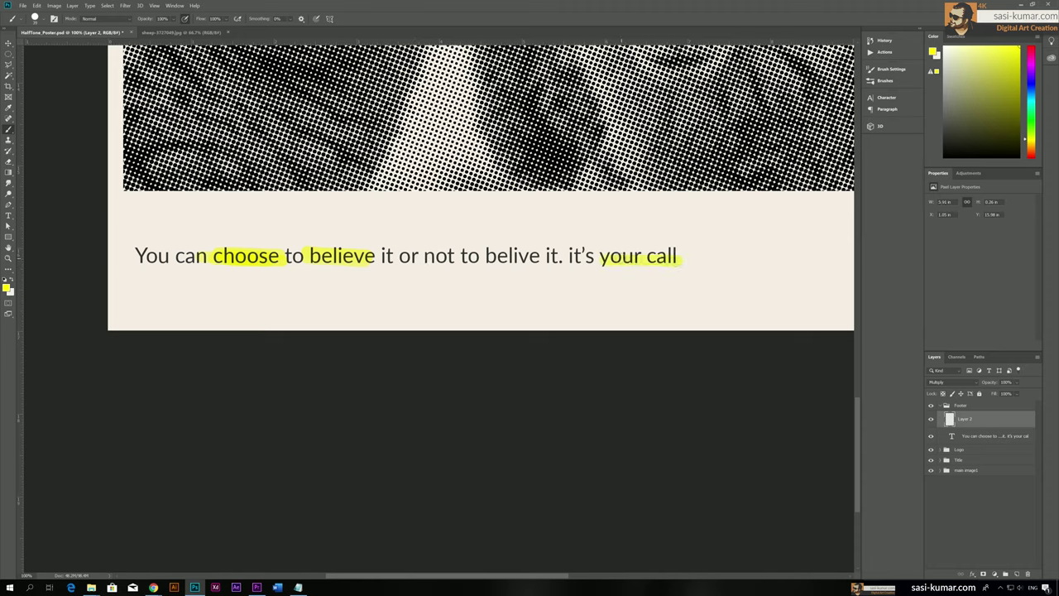
pyautogui.moveTo(648, 257); pyautogui.dragTo(699, 256)
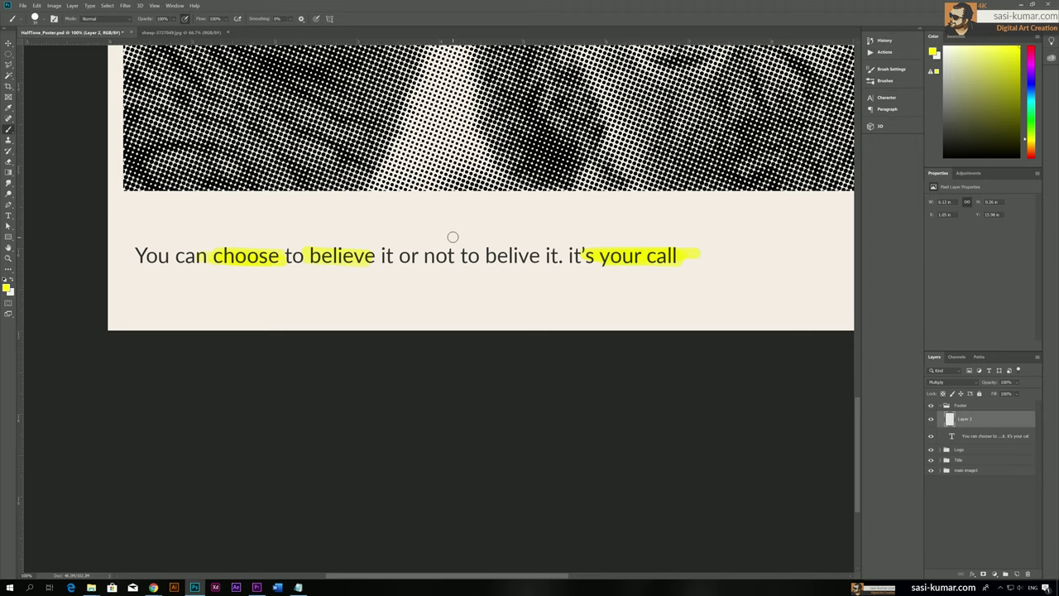
# Collapse the Footer group and bring the whole poster into view
pyautogui.click(8, 43)
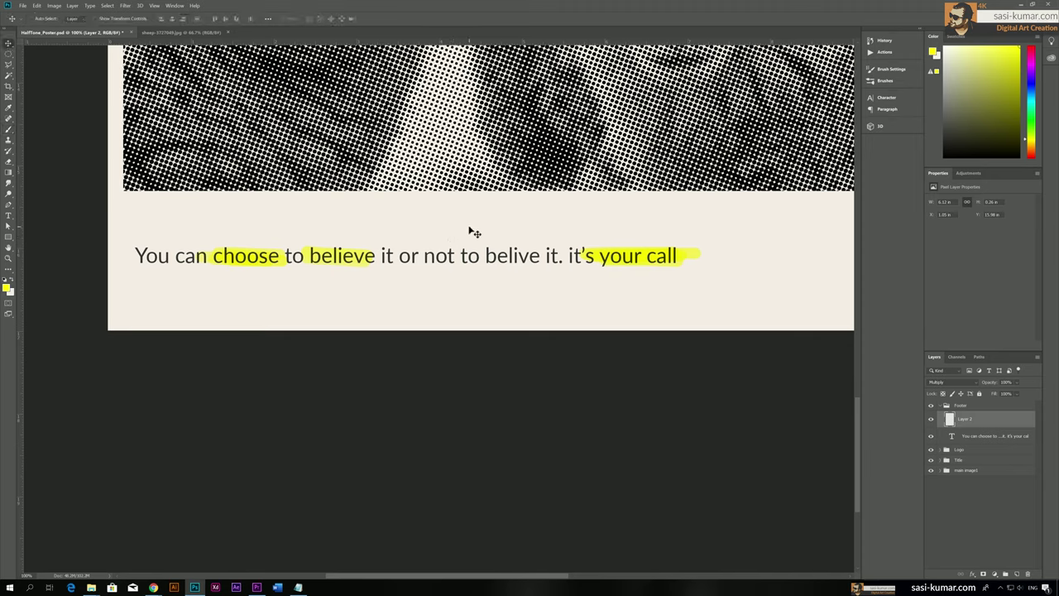
pyautogui.click(941, 406)
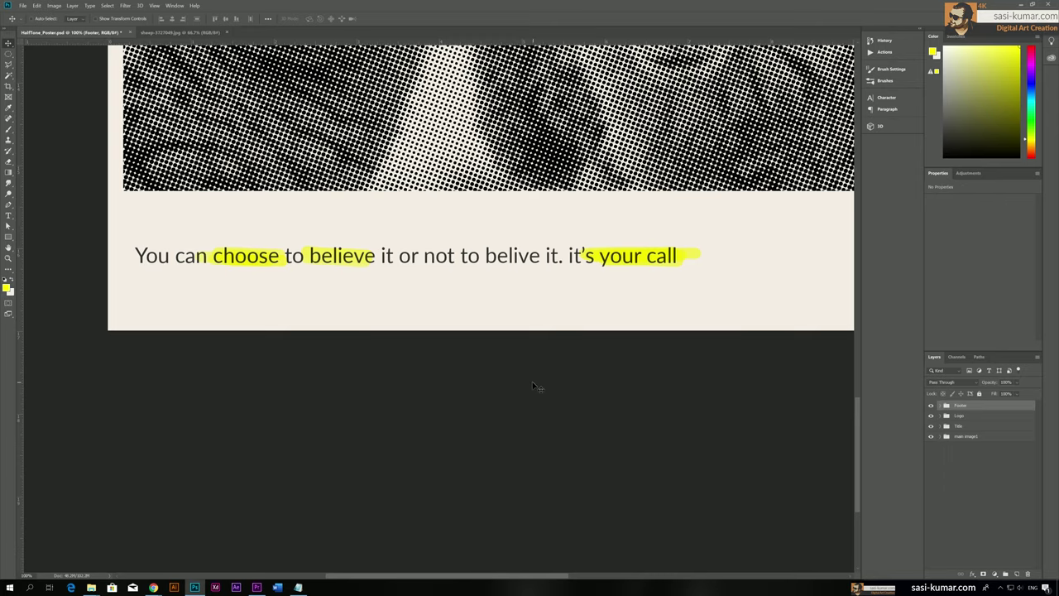
pyautogui.hotkey('ctrl', '-')
pyautogui.hotkey('ctrl', '-')
pyautogui.hotkey('ctrl', '-')
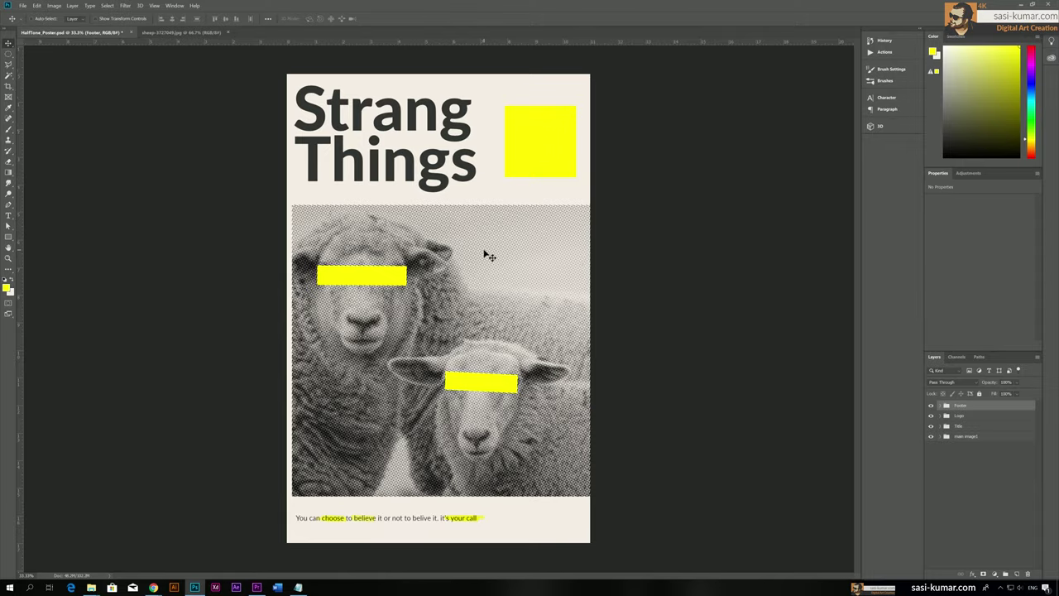
# Create a new layer group above Footer and name it "Note"
pyautogui.hotkey('ctrl', '+')
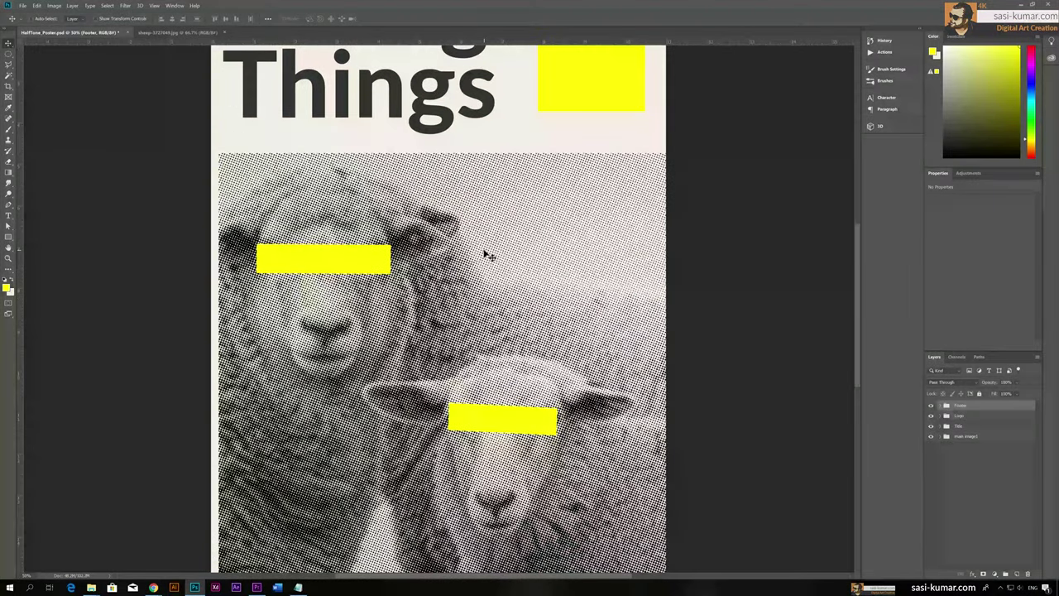
pyautogui.hotkey('ctrl', '+')
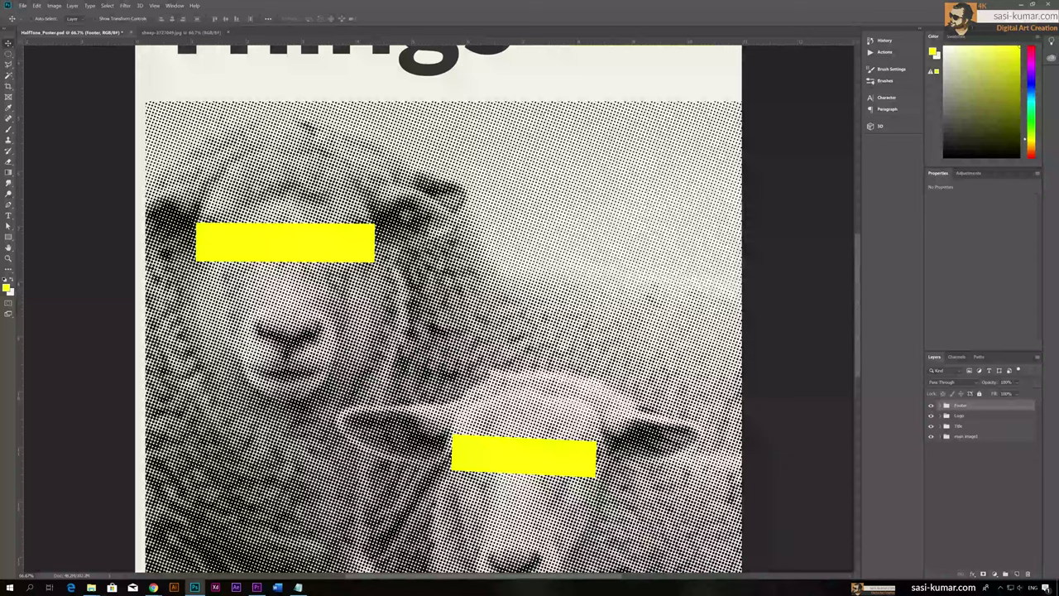
pyautogui.hotkey('alt', 'Tab')
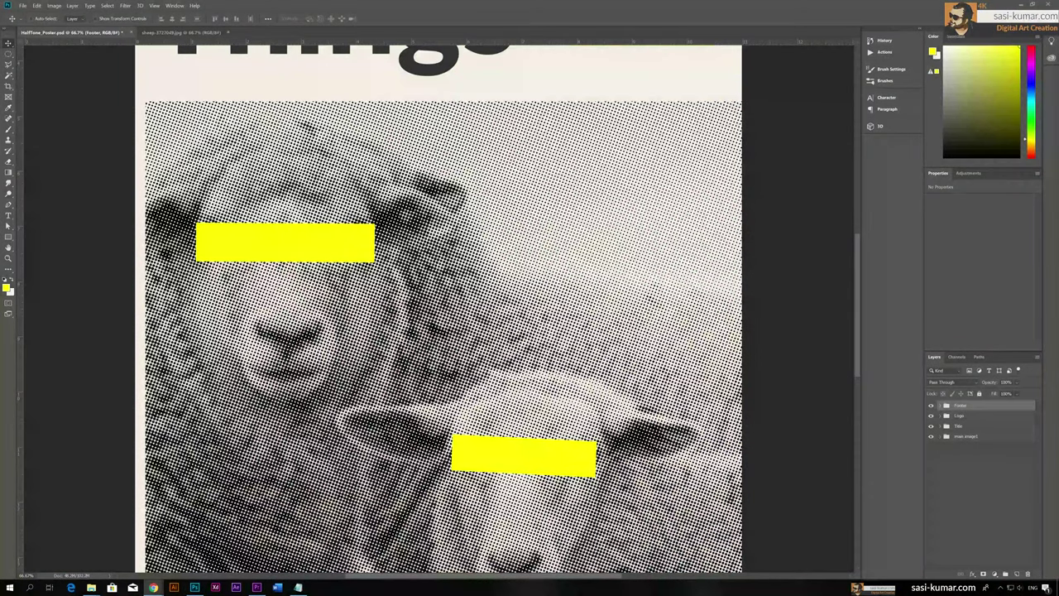
pyautogui.hotkey('alt', 'Tab')
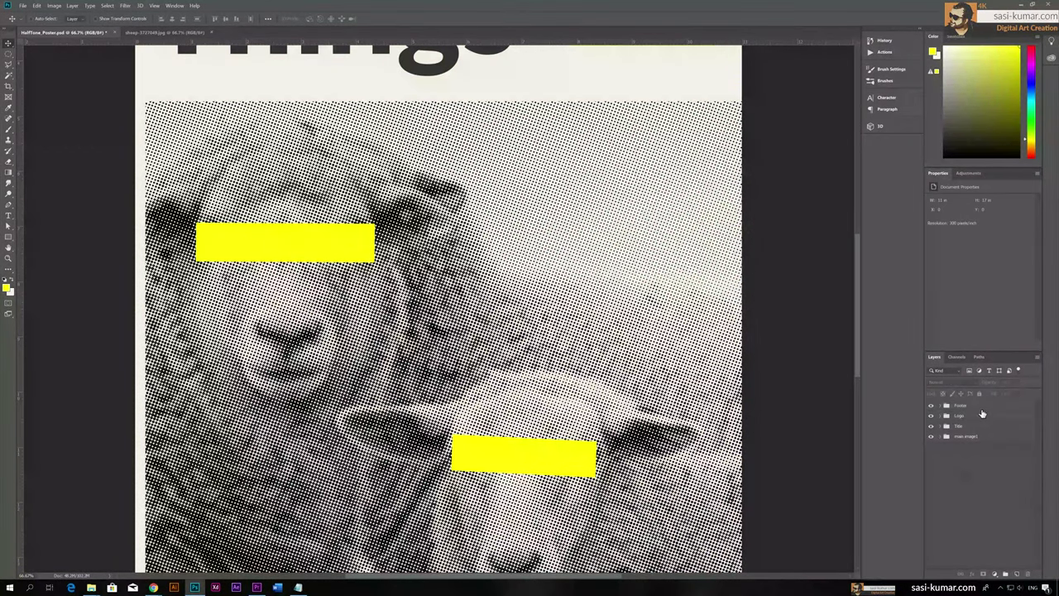
pyautogui.click(1006, 573)
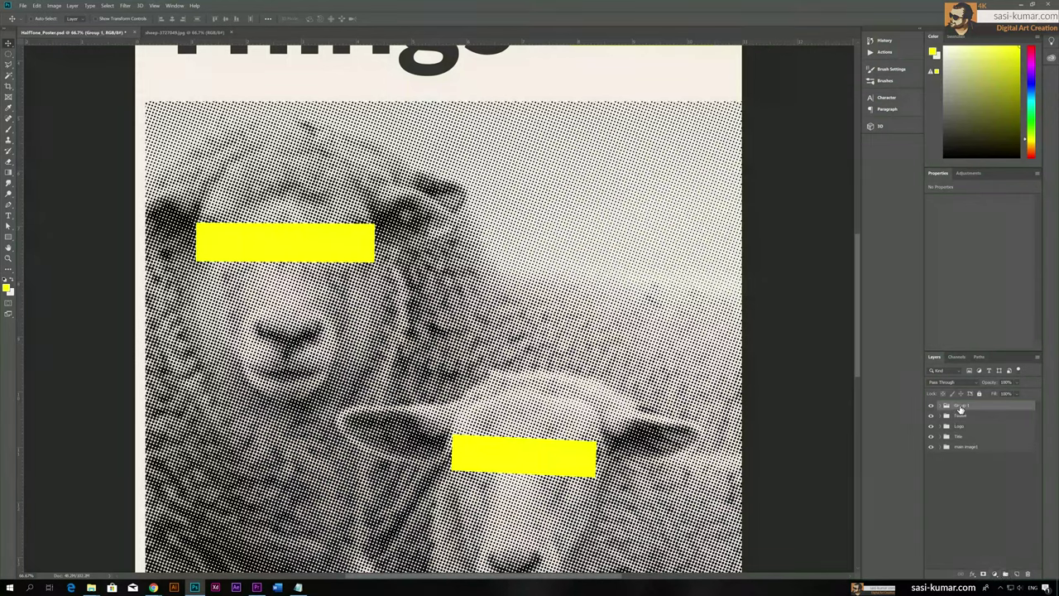
pyautogui.doubleClick(959, 405)
pyautogui.write('Nein')
pyautogui.press('Return')
# Draw a closed, tilted four-cornered strip with the Pen tool over the pale background beside the larger sheep's head
pyautogui.click(10, 227)
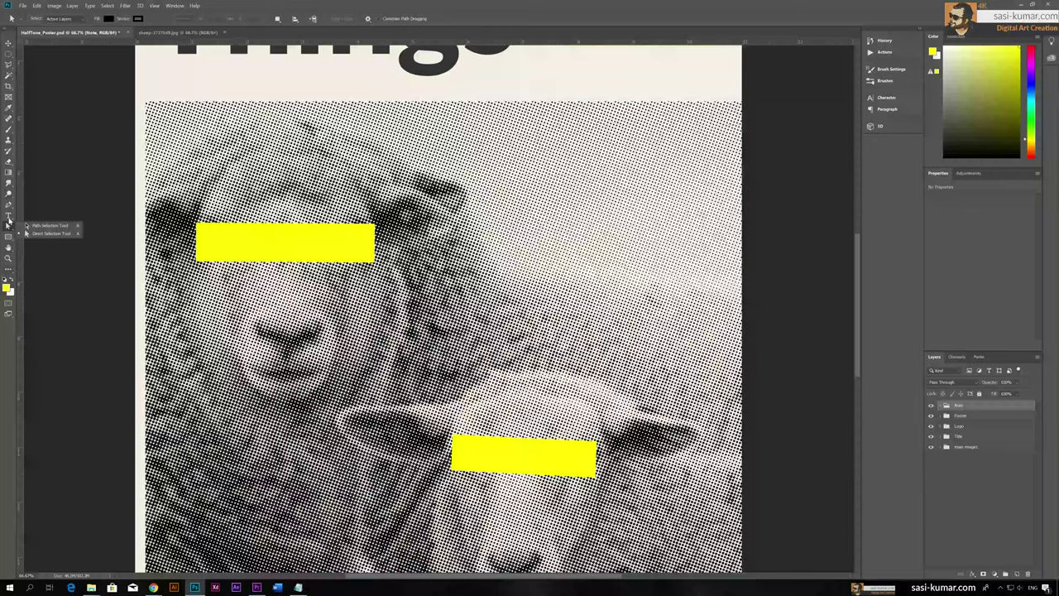
pyautogui.click(8, 204)
pyautogui.click(38, 205)
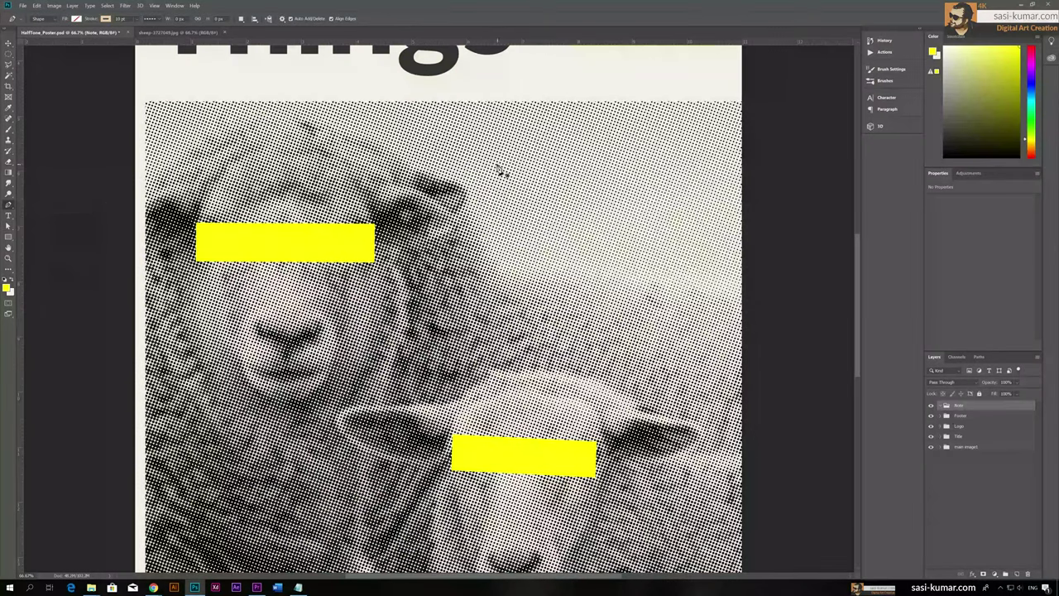
pyautogui.click(497, 164)
pyautogui.click(687, 126)
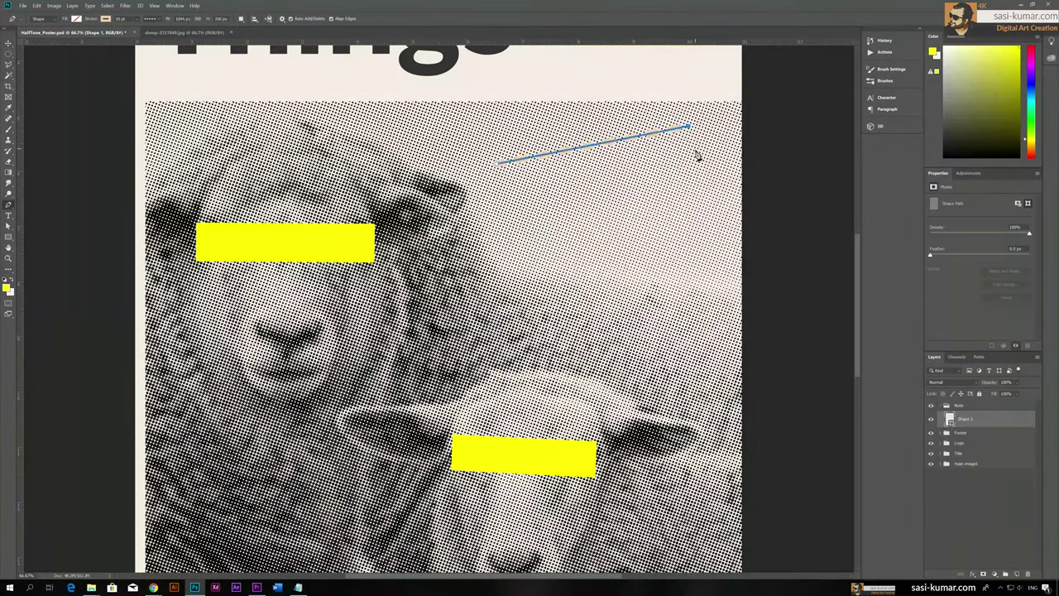
pyautogui.click(701, 162)
pyautogui.click(504, 202)
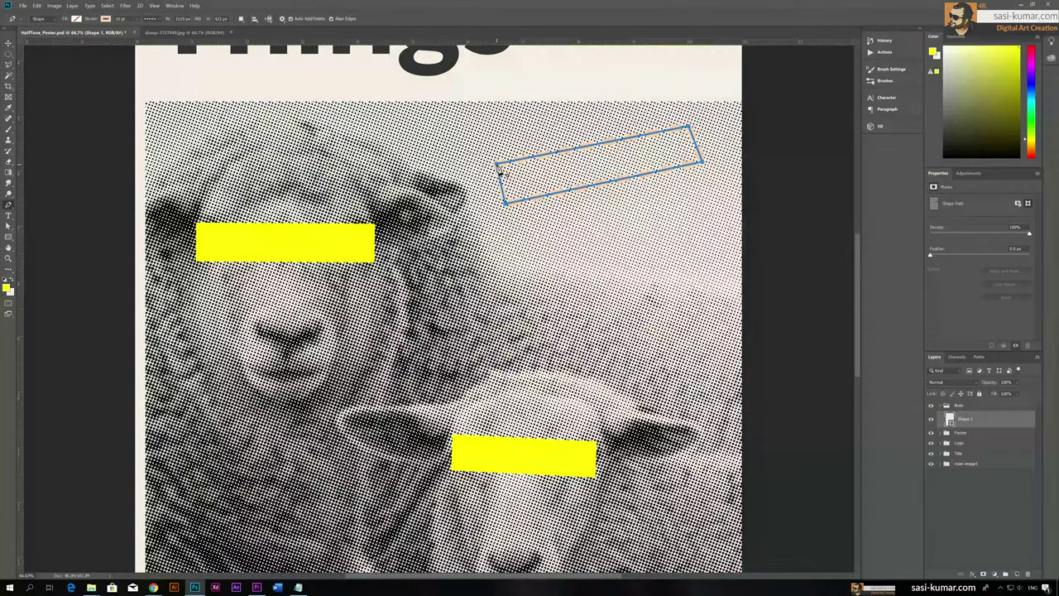
pyautogui.click(499, 166)
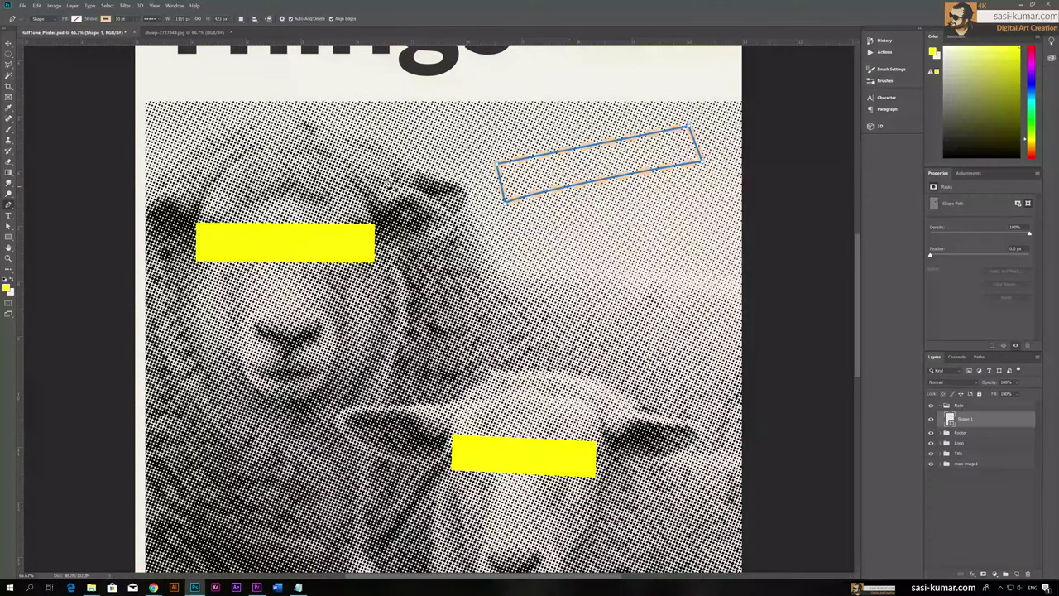
# Remove the tilted strip's outline stroke, fill it with the recently used off-white, and nudge it slightly
pyautogui.click(108, 20)
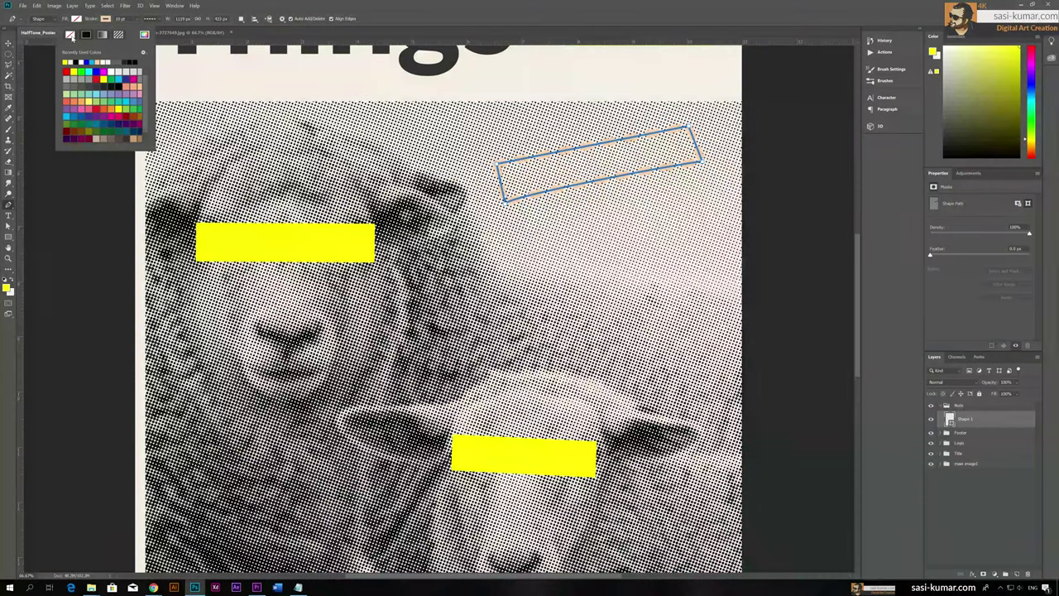
pyautogui.click(70, 35)
pyautogui.click(79, 19)
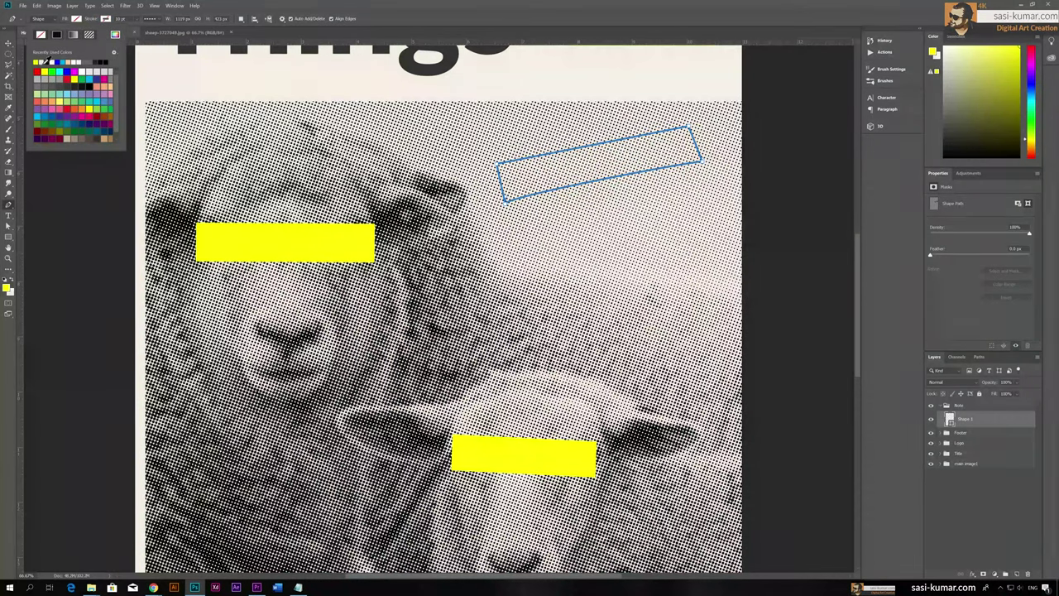
pyautogui.press('Escape')
pyautogui.click(78, 19)
pyautogui.click(45, 63)
pyautogui.press('v')
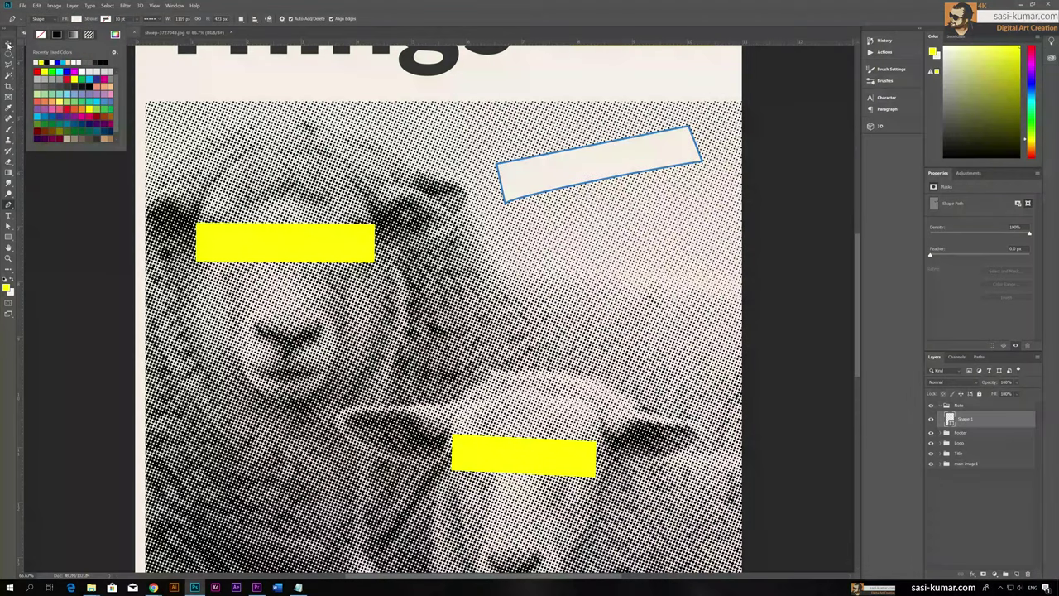
pyautogui.moveTo(537, 175)
pyautogui.mouseDown()
pyautogui.moveTo(558, 136)
pyautogui.moveTo(548, 173)
pyautogui.mouseUp()
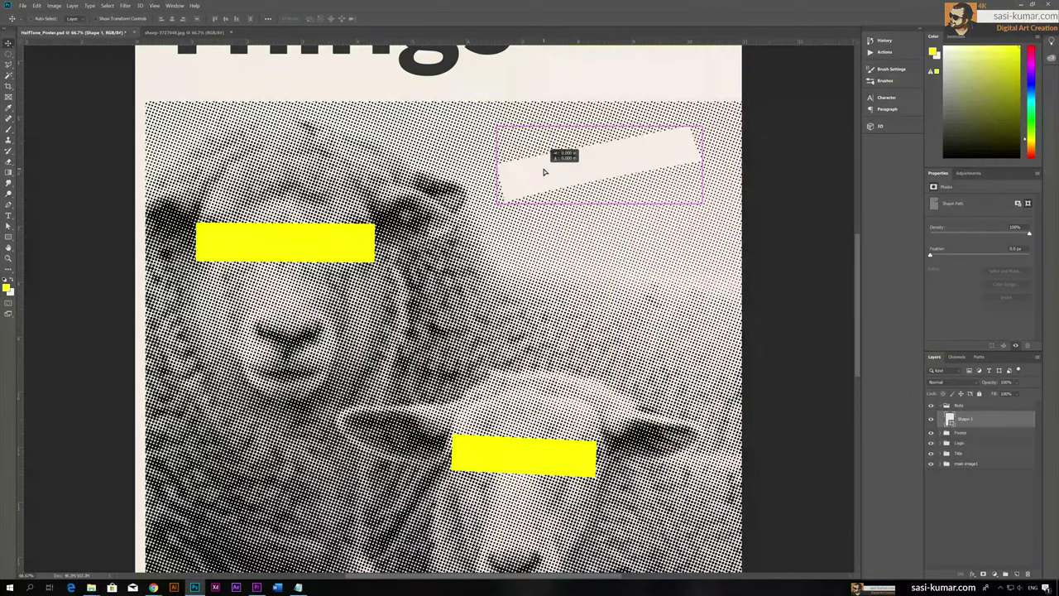
# Draw a circle about 36 px wide near the strip's left end with the Ellipse tool and fill it yellow
pyautogui.hotkey('ctrl', '+')
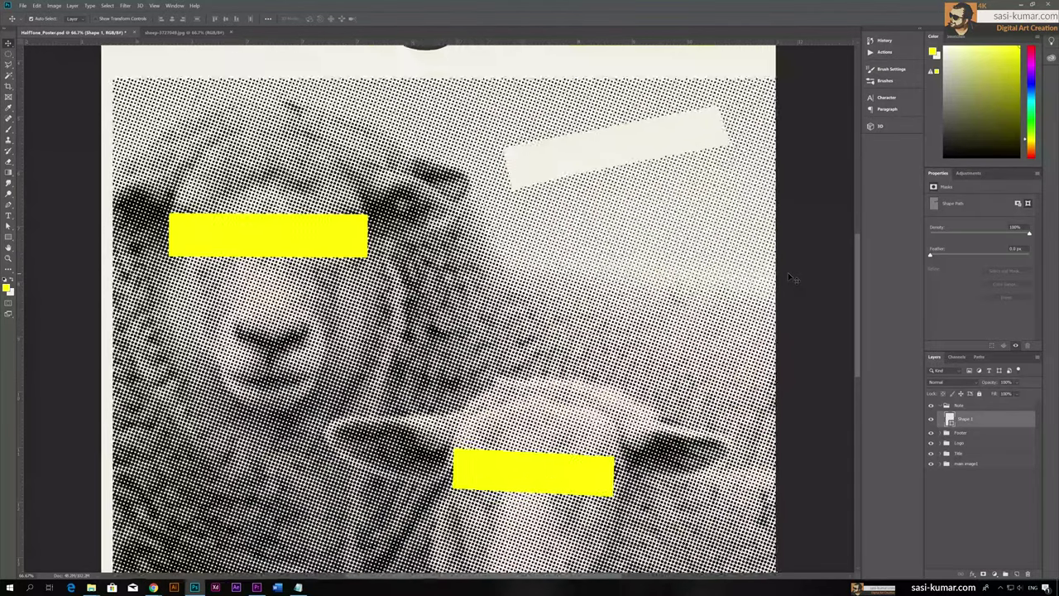
pyautogui.scroll(3, 792, 278)
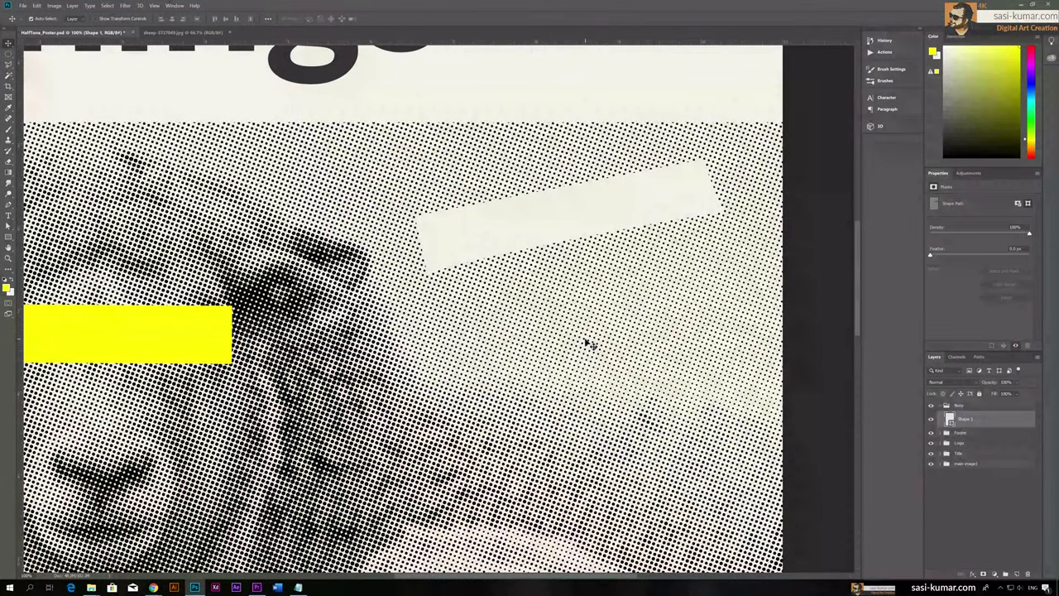
pyautogui.hotkey('ctrl', '+')
pyautogui.hscroll(3, 298, 253)
pyautogui.scroll(2, 298, 252)
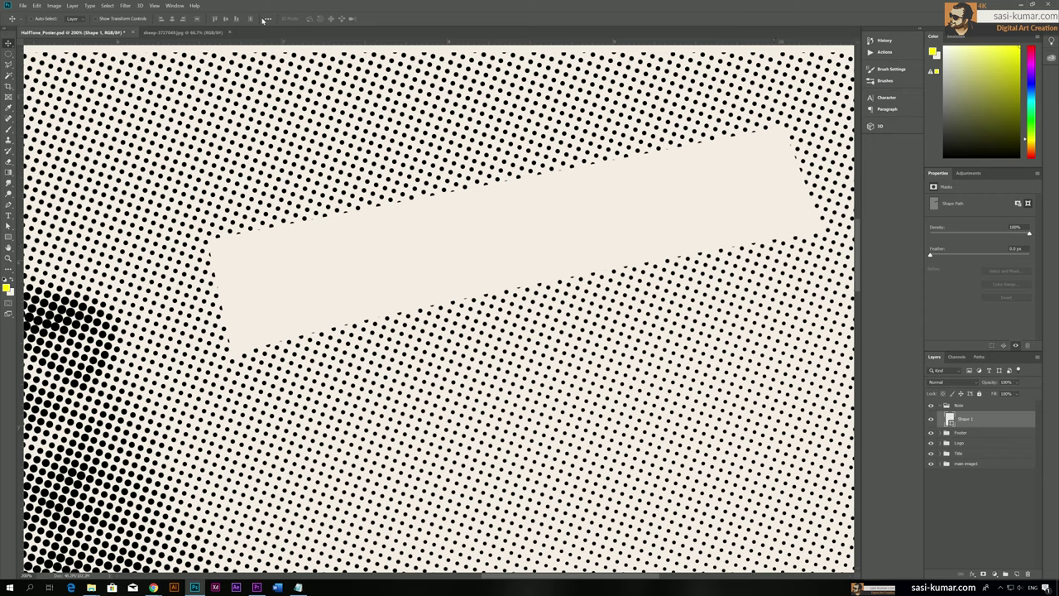
pyautogui.moveTo(8, 237); pyautogui.dragTo(46, 241)
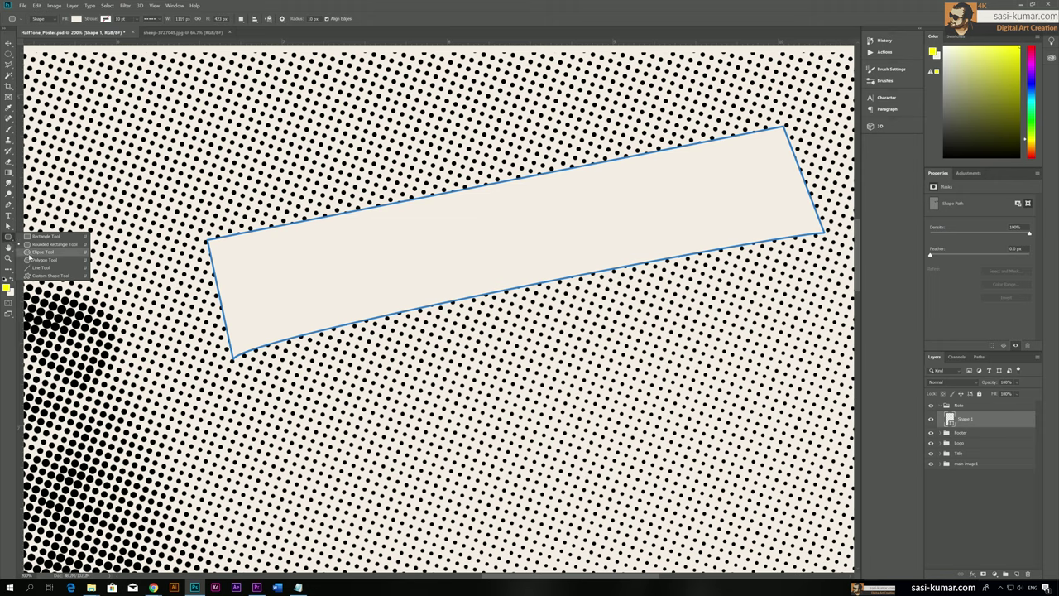
pyautogui.moveTo(156, 152); pyautogui.dragTo(176, 172)
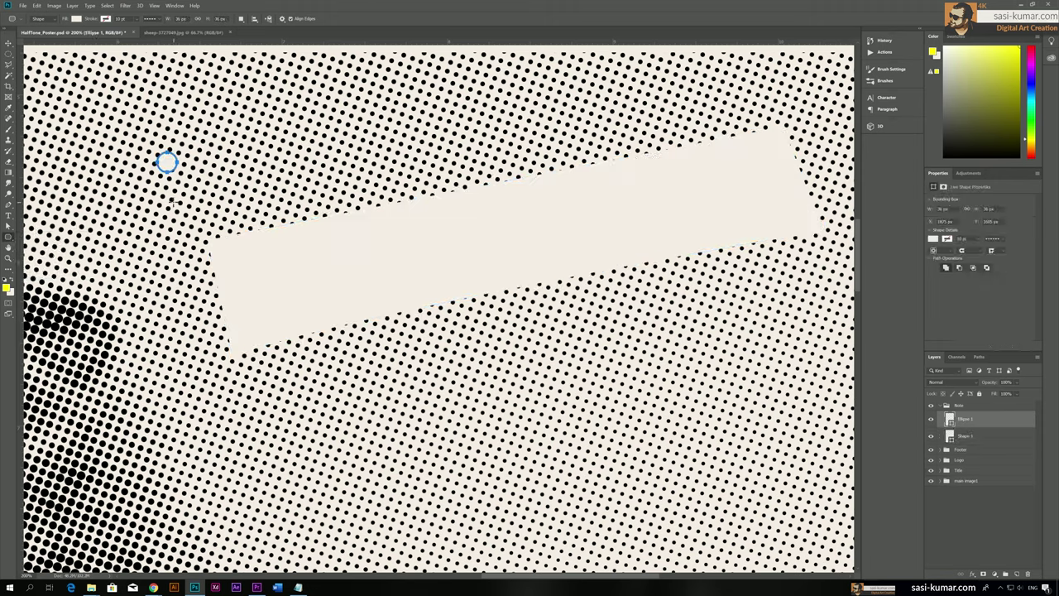
pyautogui.click(933, 240)
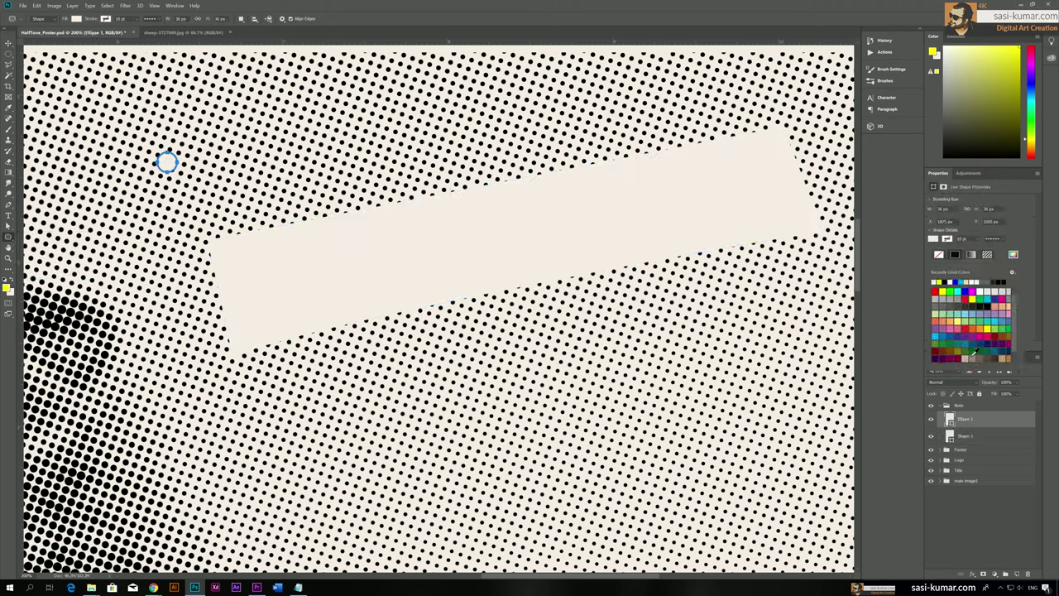
pyautogui.click(970, 292)
pyautogui.press('Return')
# Move the yellow circle onto the strip's left edge and duplicate it into a column of six circles following the tilt
pyautogui.press('v')
pyautogui.moveTo(166, 162); pyautogui.dragTo(222, 307)
pyautogui.moveTo(223, 307); pyautogui.dragTo(233, 349)
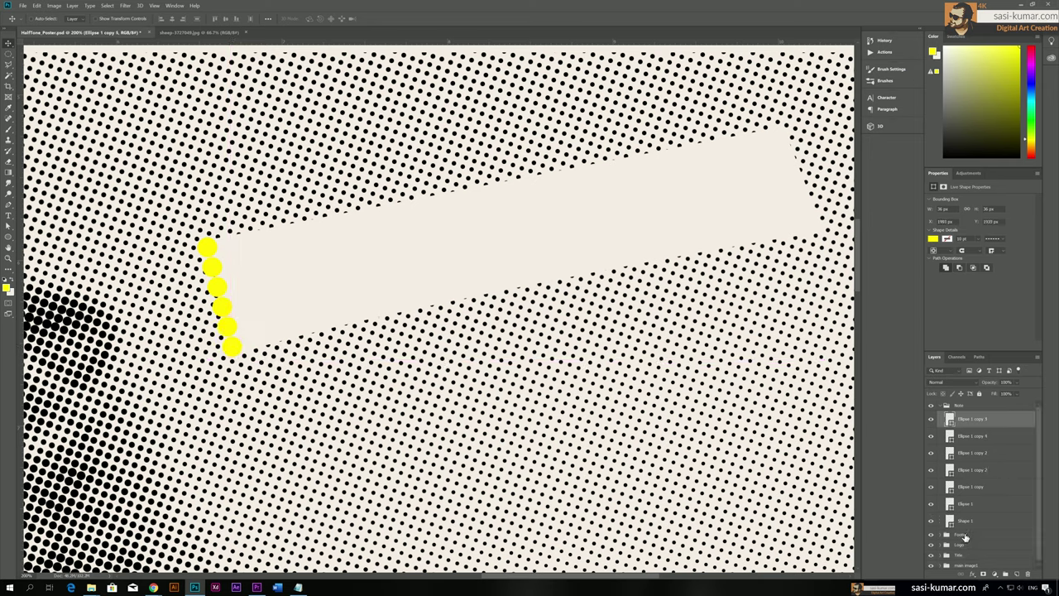
# Merge the six circle shapes into one layer and shift the column slightly down along the strip's left edge
pyautogui.click(978, 506)
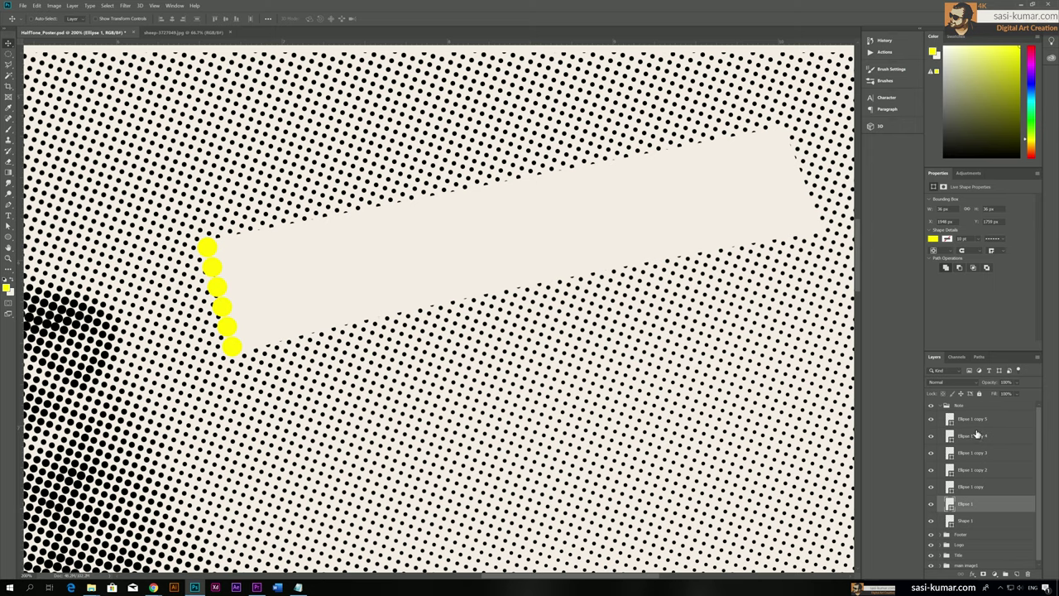
pyautogui.keyDown('shift'); pyautogui.click(976, 426); pyautogui.keyUp('shift')
pyautogui.rightClick(976, 429)
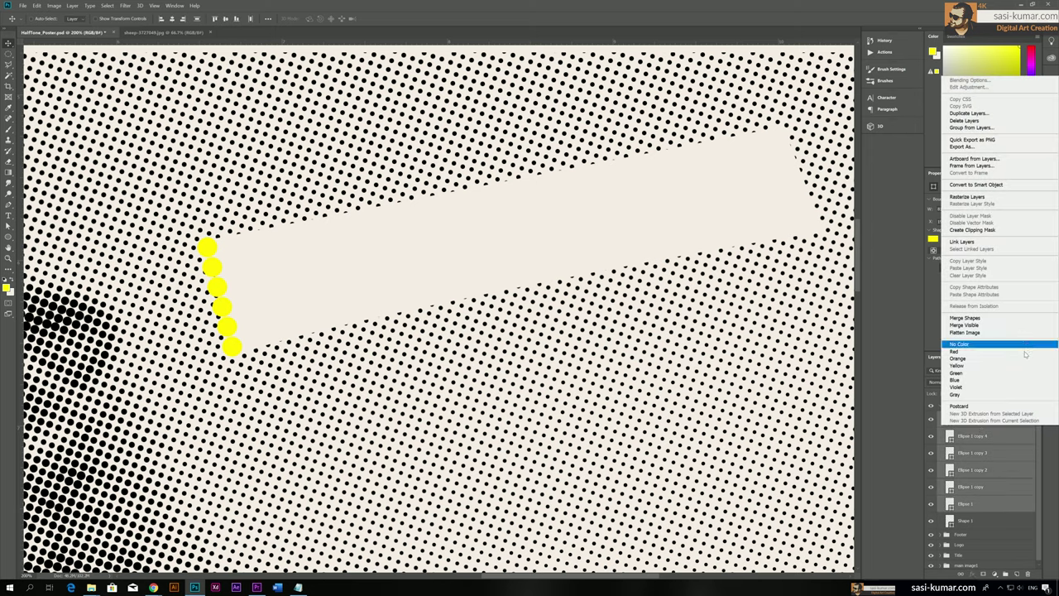
pyautogui.click(965, 318)
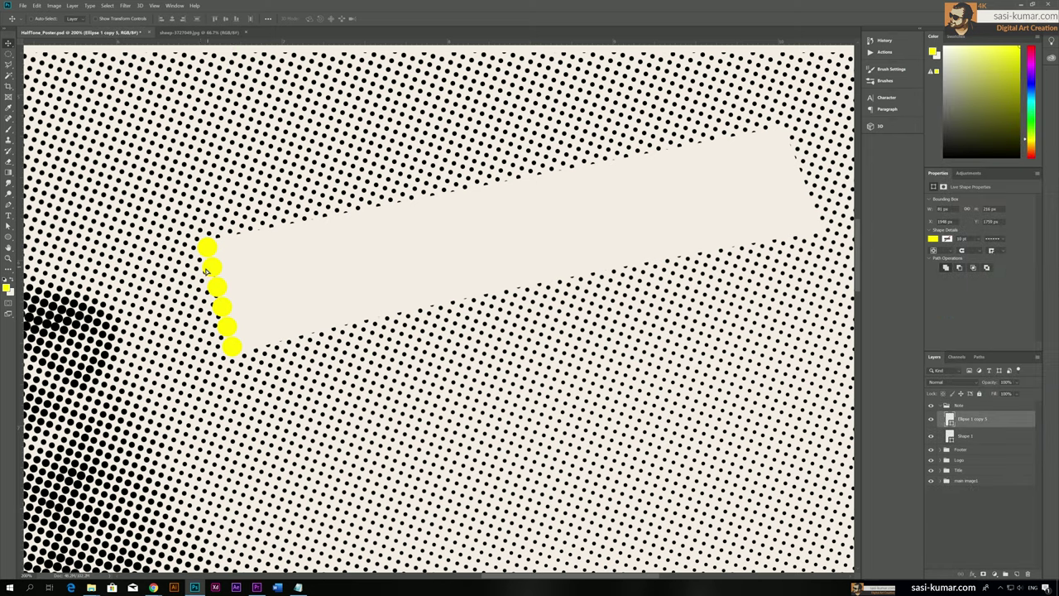
pyautogui.moveTo(210, 270); pyautogui.dragTo(210, 279)
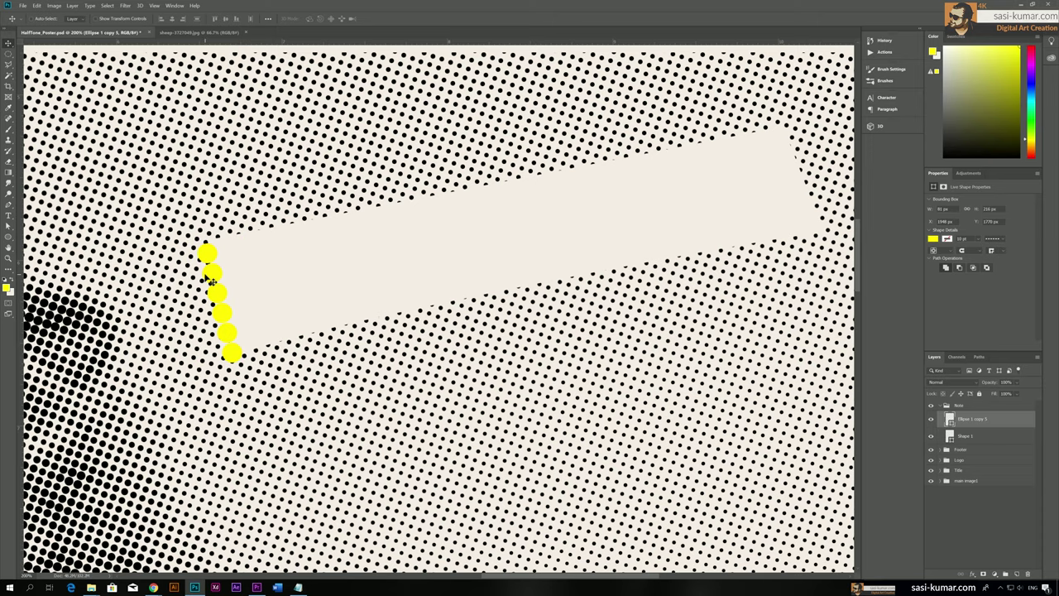
# Duplicate the circle column onto the strip's right edge and transform the copy to follow that edge
pyautogui.hotkey('ctrl', '-')
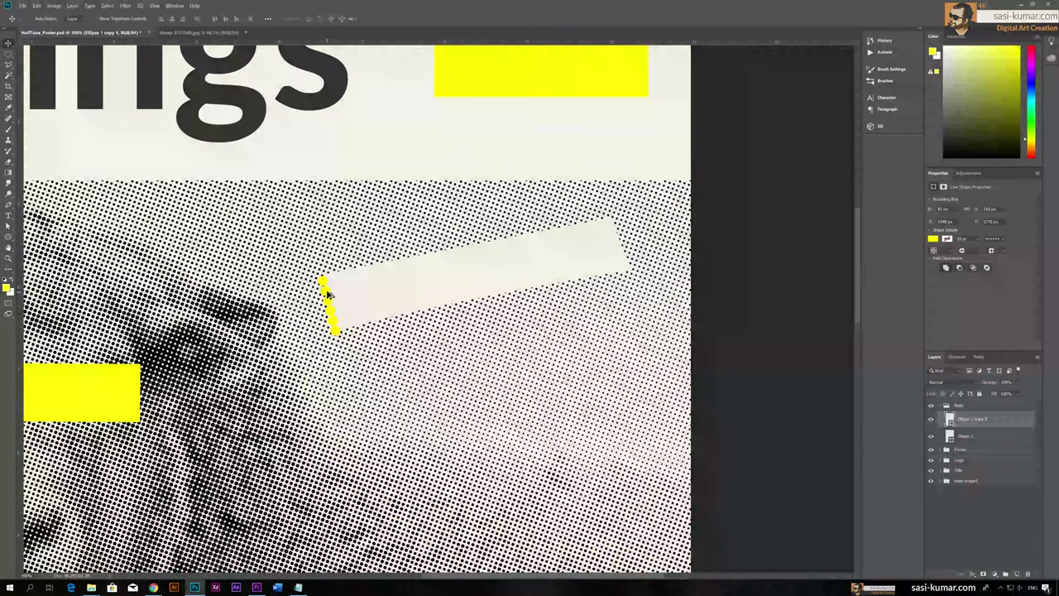
pyautogui.moveTo(327, 294); pyautogui.dragTo(621, 228)
pyautogui.hotkey('ctrl', 't')
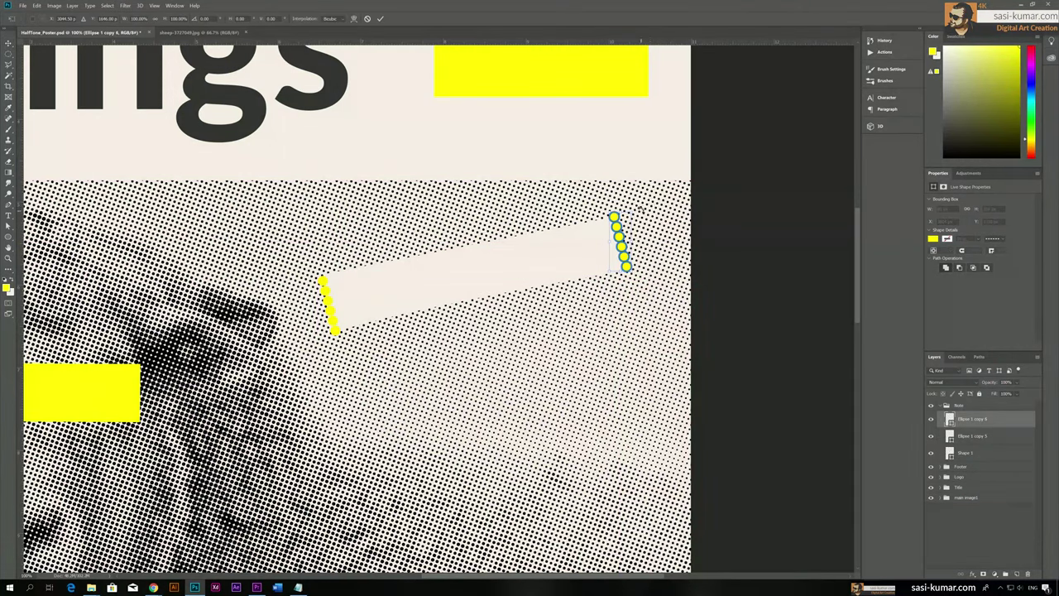
pyautogui.click(380, 18)
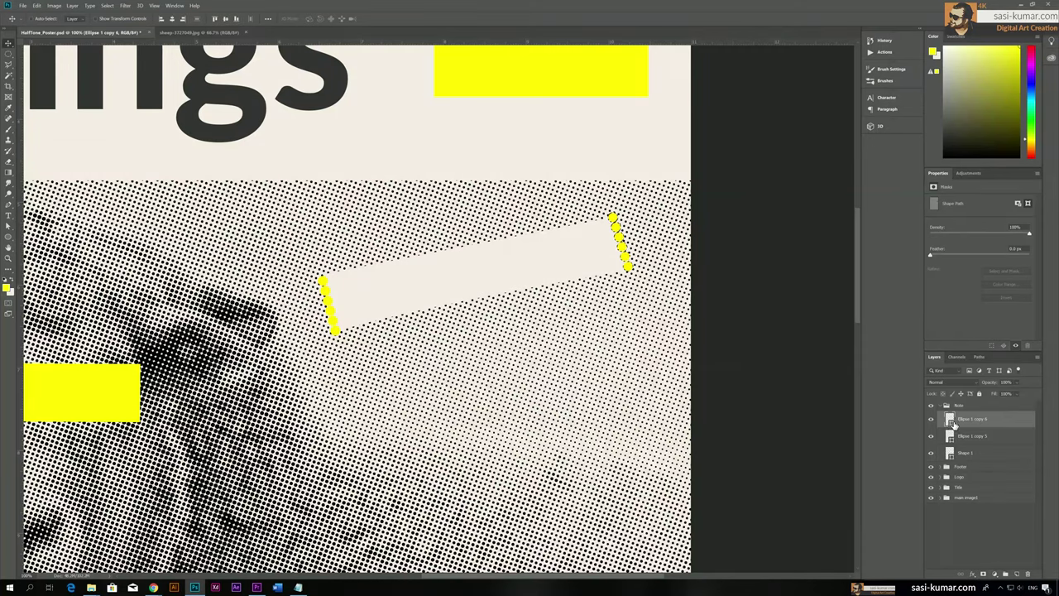
# Hide the right circle column and add a layer mask to the strip that cuts the circles' outline from its right edge
pyautogui.click(930, 420)
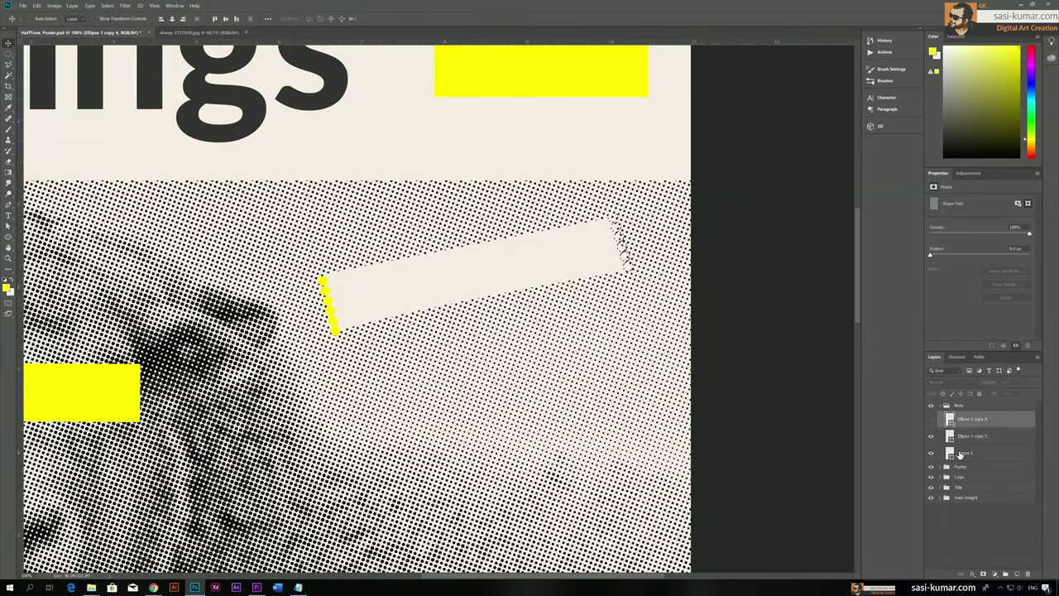
pyautogui.click(958, 453)
pyautogui.keyDown('alt'); pyautogui.click(983, 574); pyautogui.keyUp('alt')
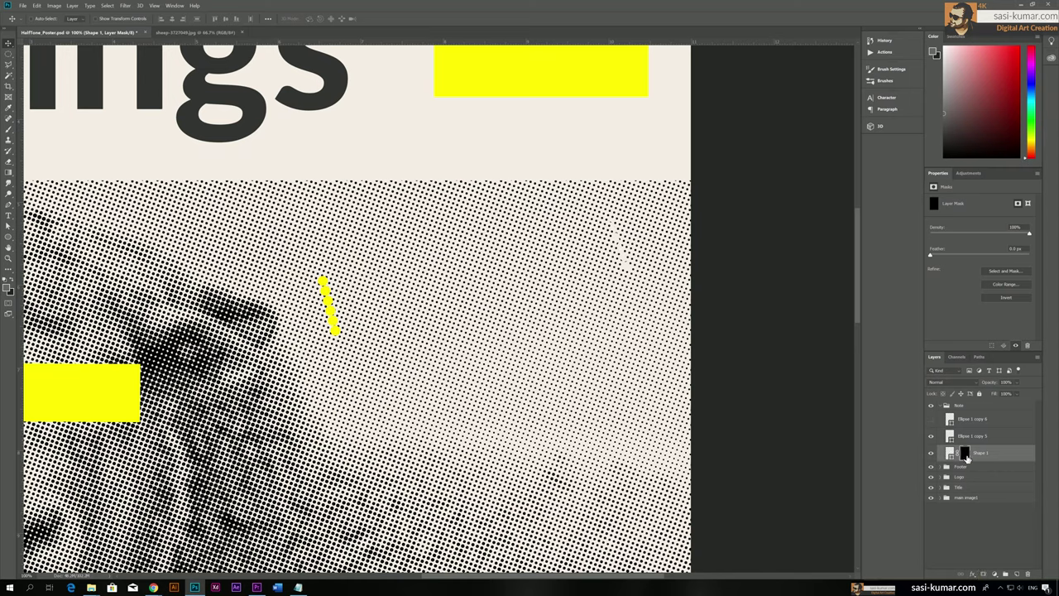
pyautogui.hotkey('ctrl', 'i')
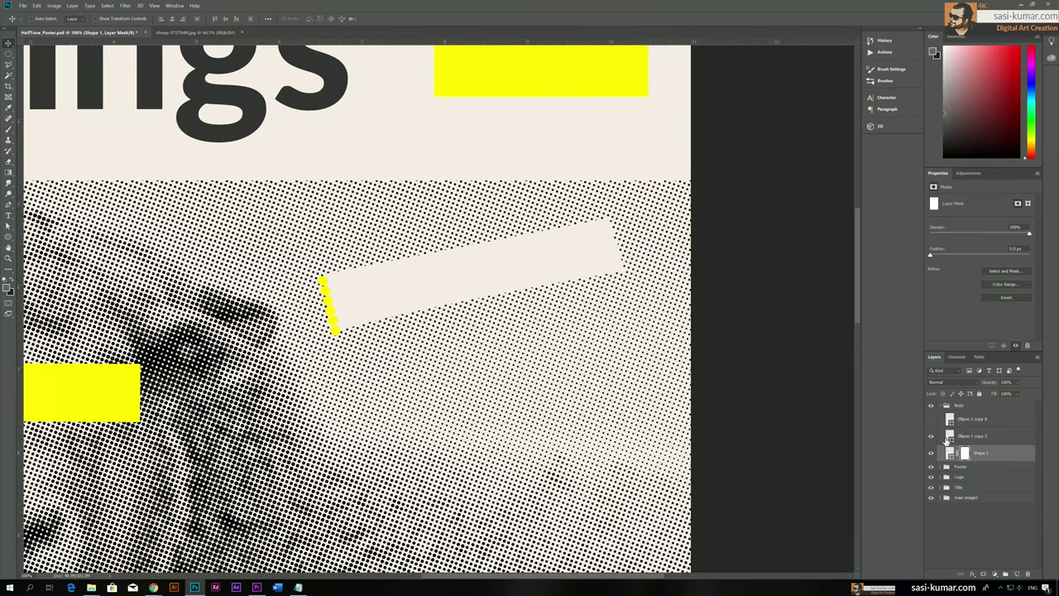
# Hide the left circle column and paint black (000000) on the strip's mask within the circles' selection to notch its left edge
pyautogui.click(931, 436)
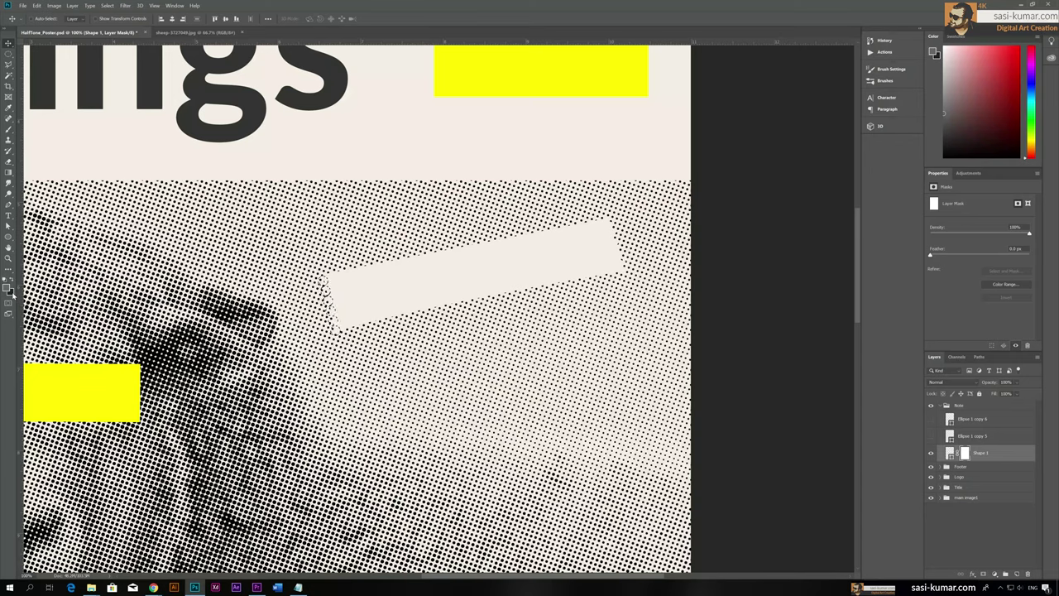
pyautogui.press('b')
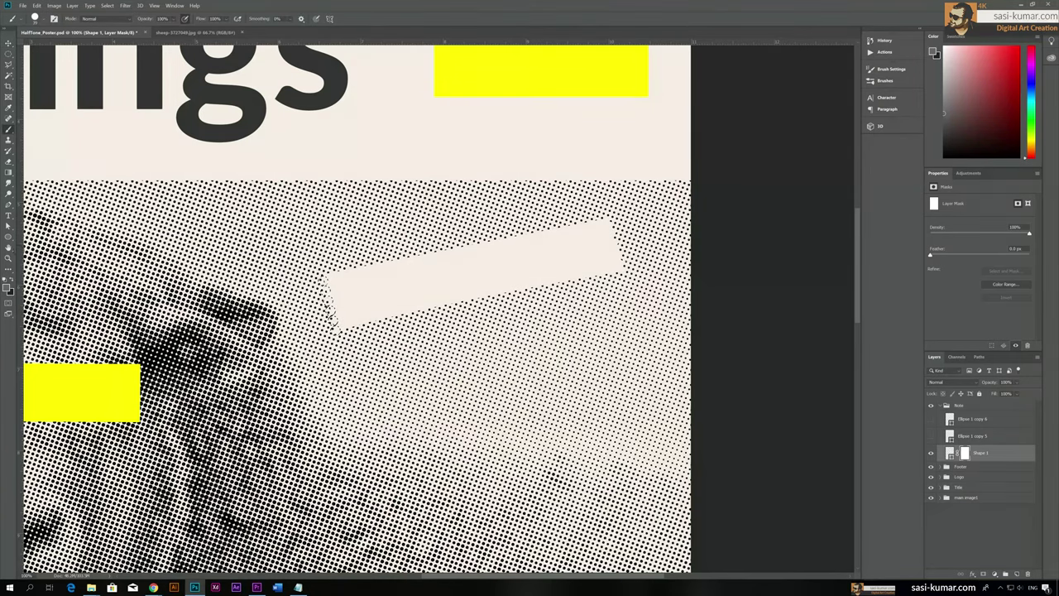
pyautogui.click(8, 287)
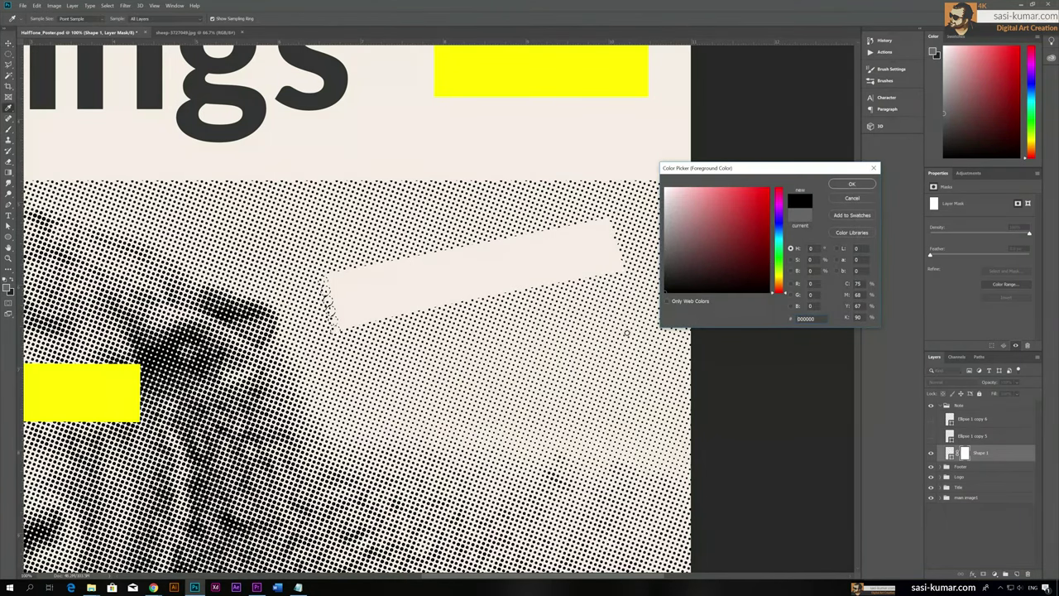
pyautogui.press('Return')
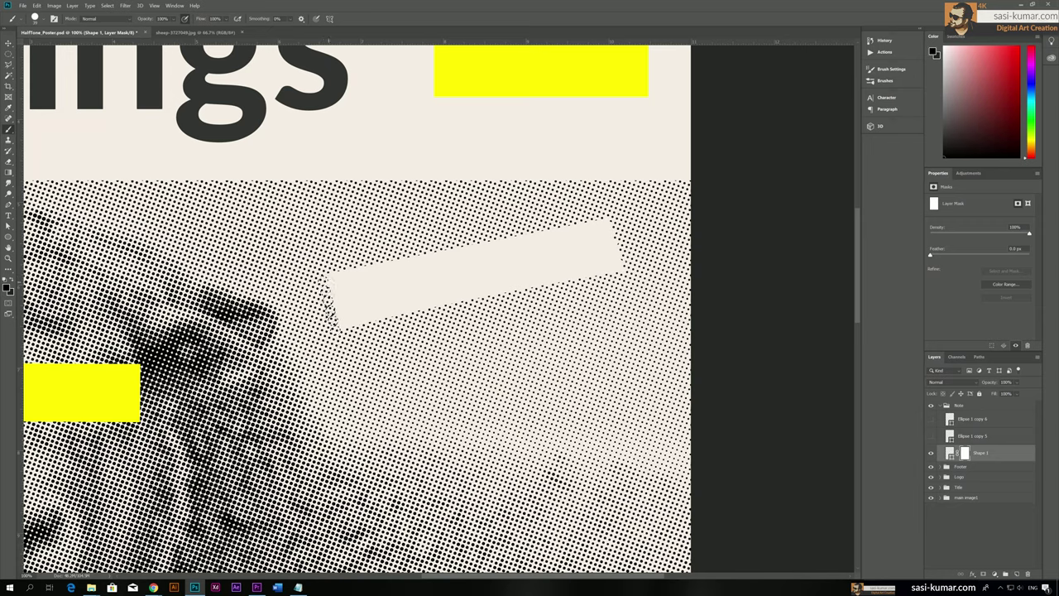
pyautogui.moveTo(327, 306); pyautogui.dragTo(369, 369)
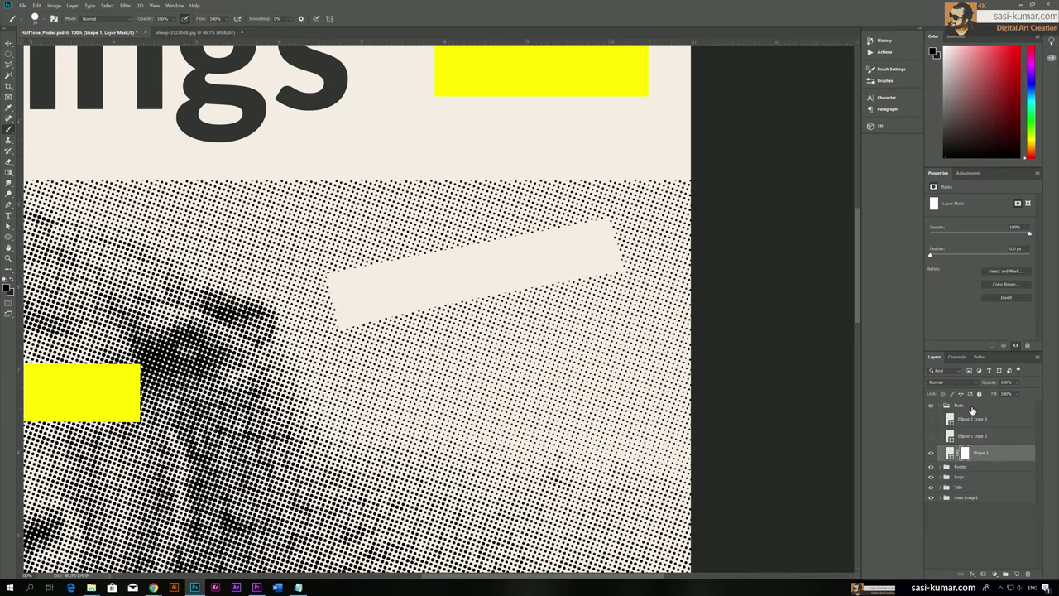
# Delete the two hidden circle column layers from the Note group
pyautogui.click(961, 435)
pyautogui.keyDown('shift'); pyautogui.click(968, 419); pyautogui.keyUp('shift')
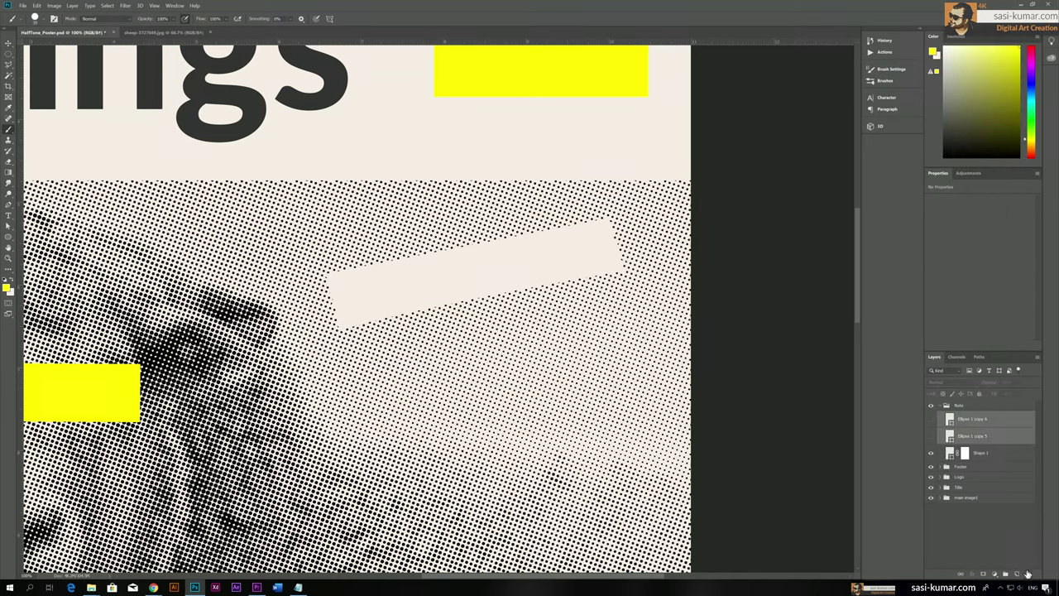
pyautogui.click(1028, 574)
pyautogui.click(518, 220)
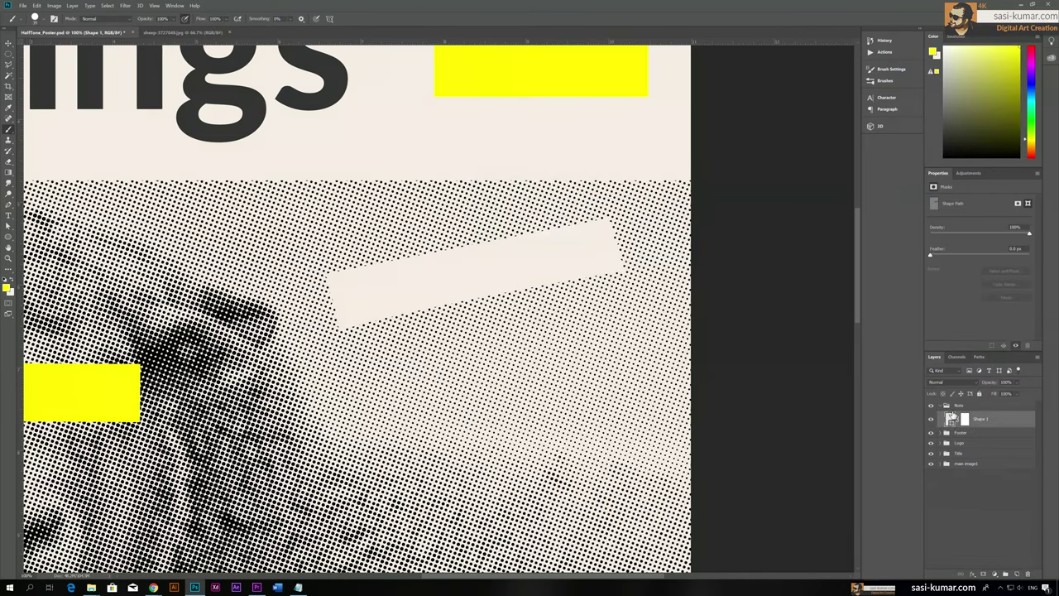
# Add a Multiply drop shadow at 54% opacity to the notched strip, reducing its distance and size to a thin, hard edge
pyautogui.doubleClick(1022, 421)
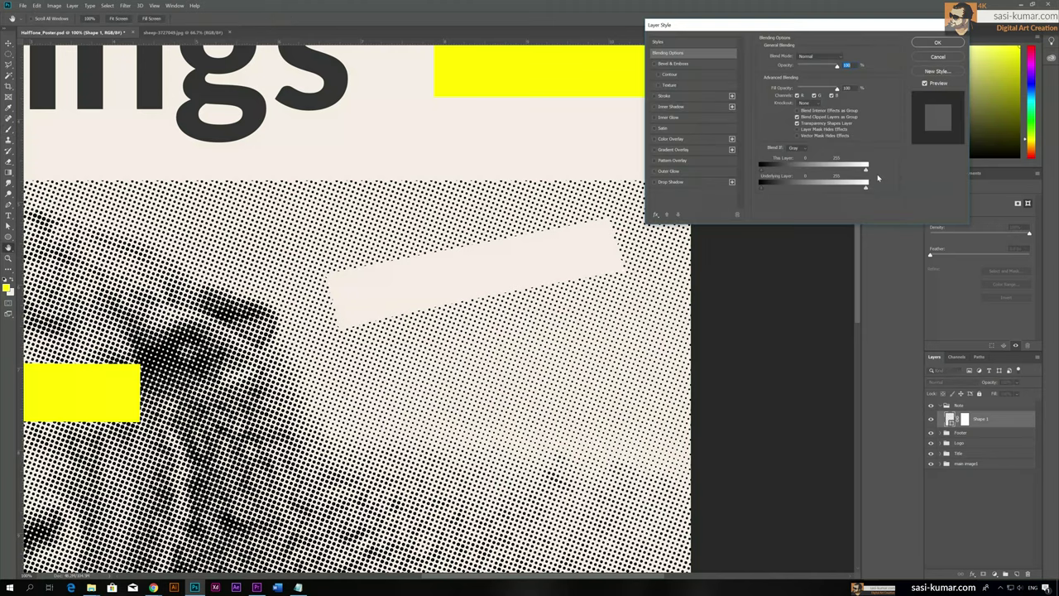
pyautogui.click(672, 182)
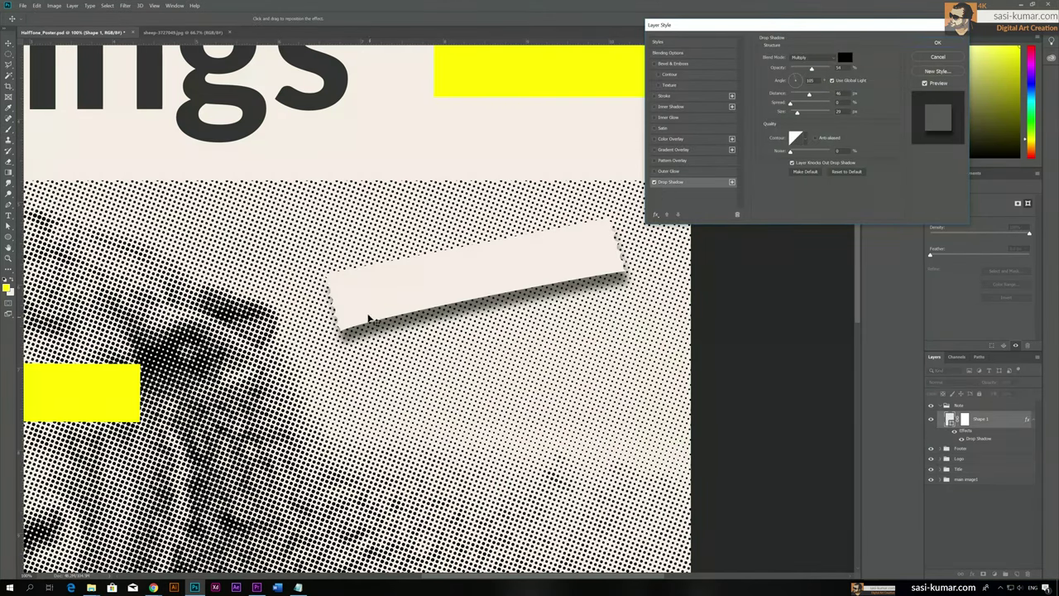
pyautogui.moveTo(370, 311); pyautogui.dragTo(370, 311)
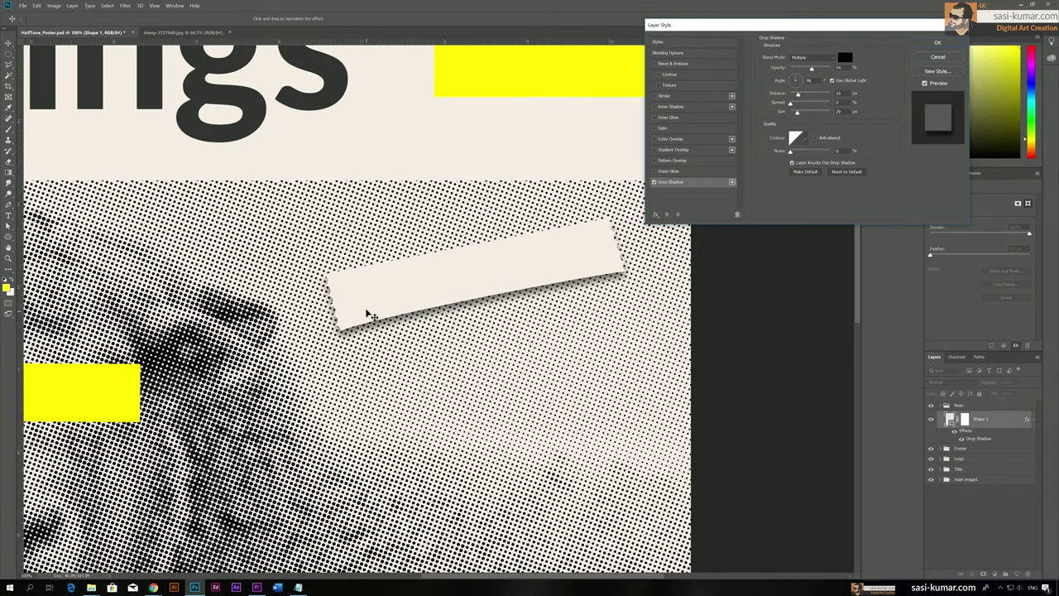
pyautogui.moveTo(797, 94); pyautogui.dragTo(789, 95)
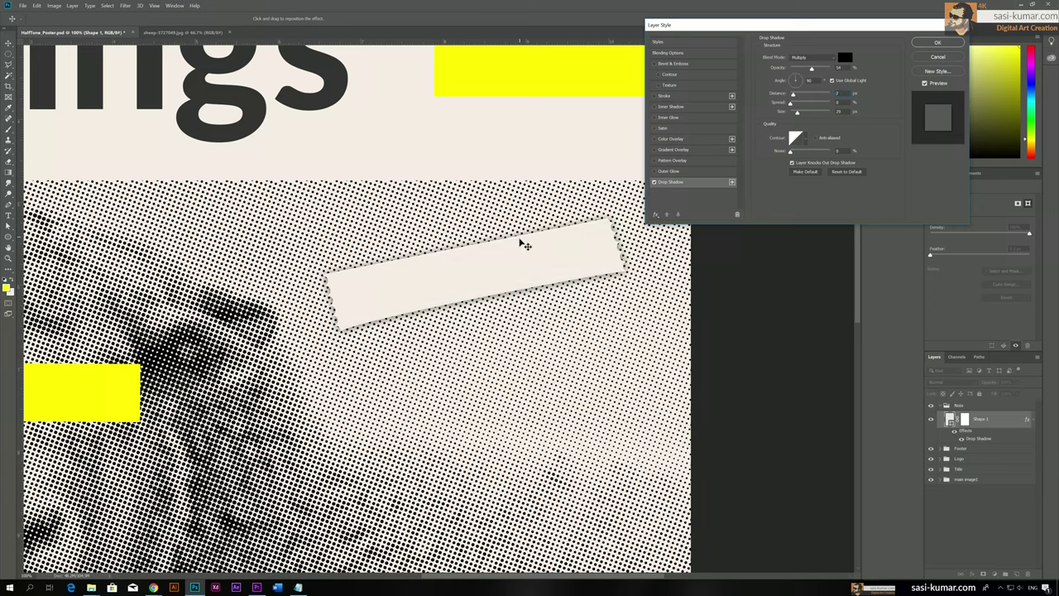
pyautogui.moveTo(522, 244); pyautogui.dragTo(523, 245)
pyautogui.moveTo(795, 114); pyautogui.dragTo(790, 114)
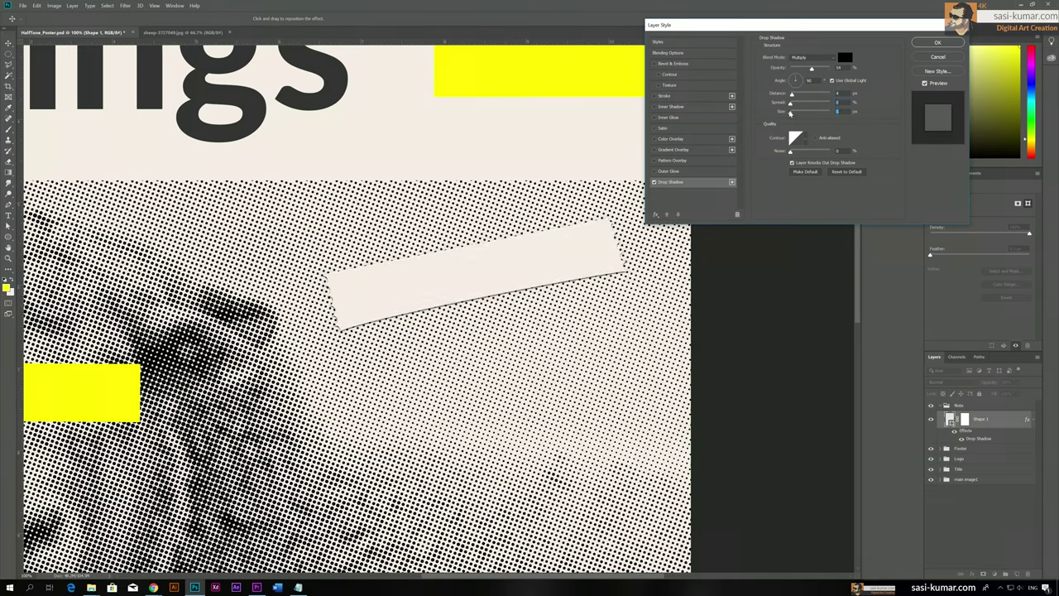
pyautogui.moveTo(472, 279); pyautogui.dragTo(441, 292)
pyautogui.click(962, 40)
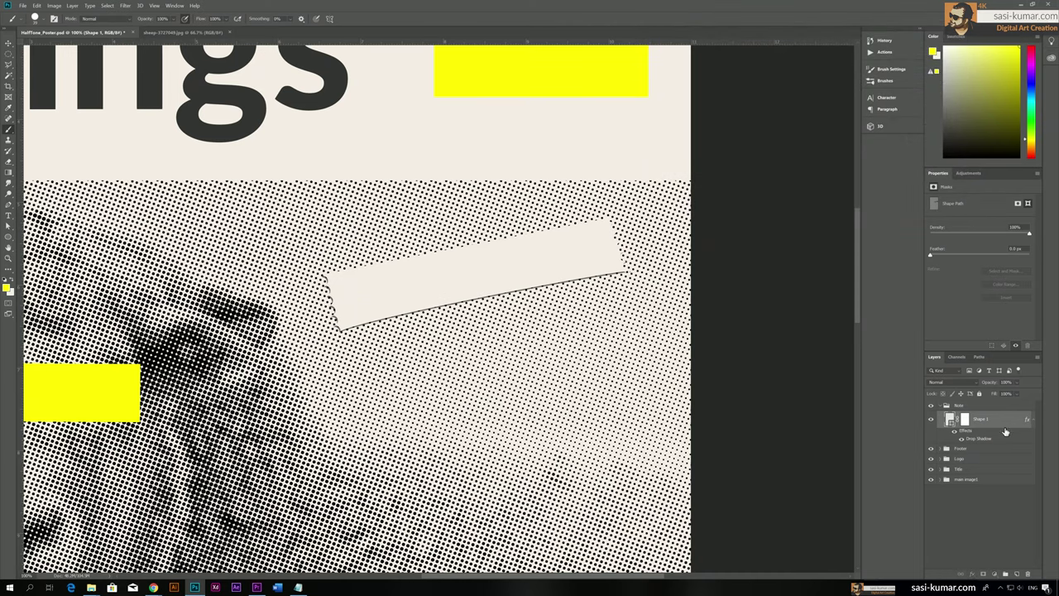
# Move the notched strip up and to the right so that it overlaps the top edge of the sheep image
pyautogui.press('v')
pyautogui.moveTo(509, 271)
pyautogui.mouseDown()
pyautogui.moveTo(505, 217)
pyautogui.moveTo(527, 210)
pyautogui.mouseUp()
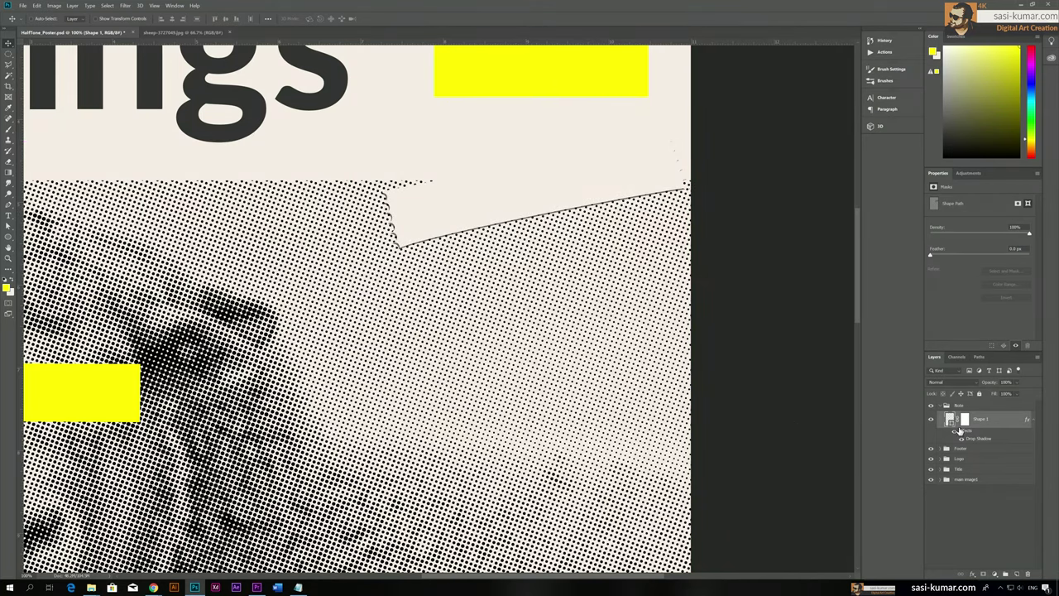
# Make the note strip's fill colour slightly pinker by raising its magenta to about 8%
pyautogui.doubleClick(950, 419)
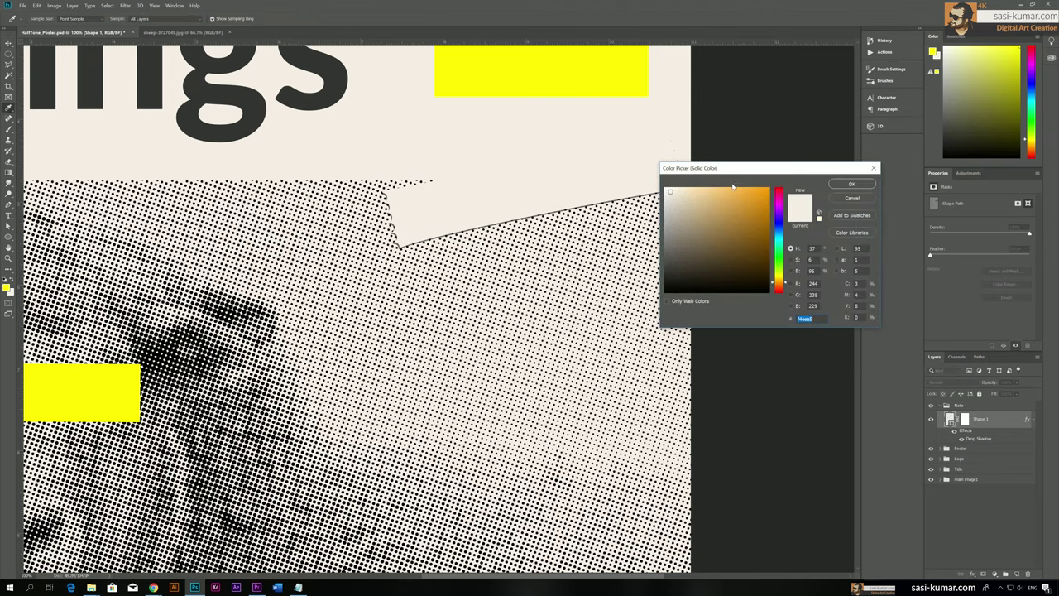
pyautogui.click(857, 294)
pyautogui.write('6')
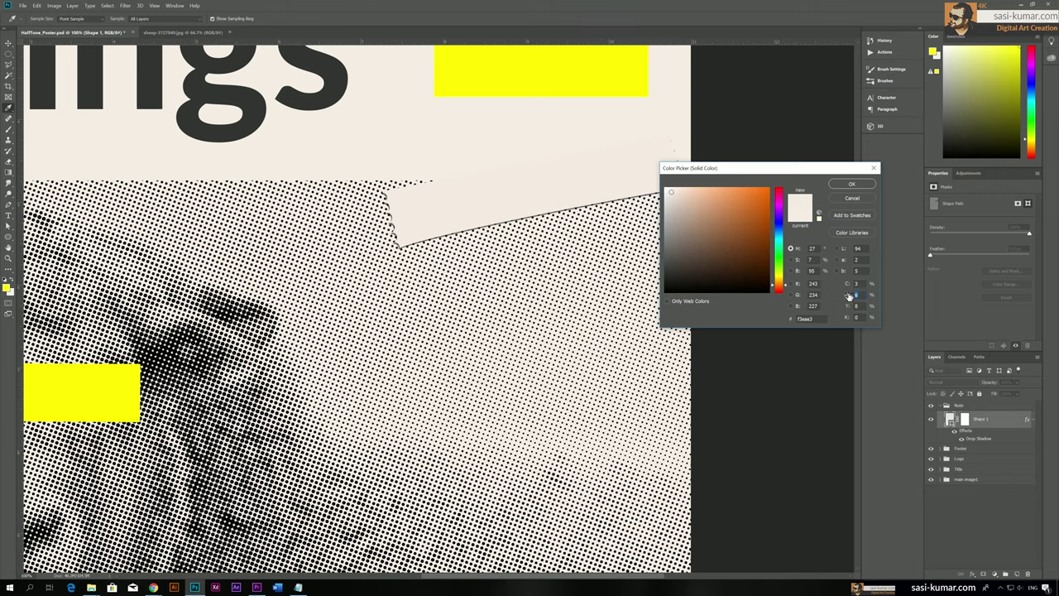
pyautogui.press('Up')
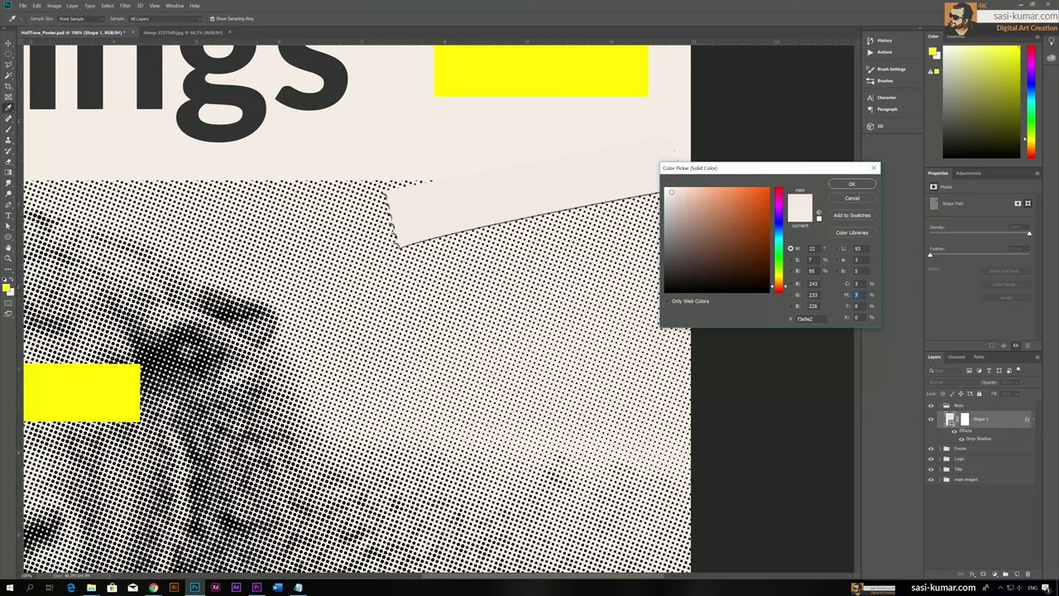
pyautogui.press('Up')
pyautogui.click(845, 183)
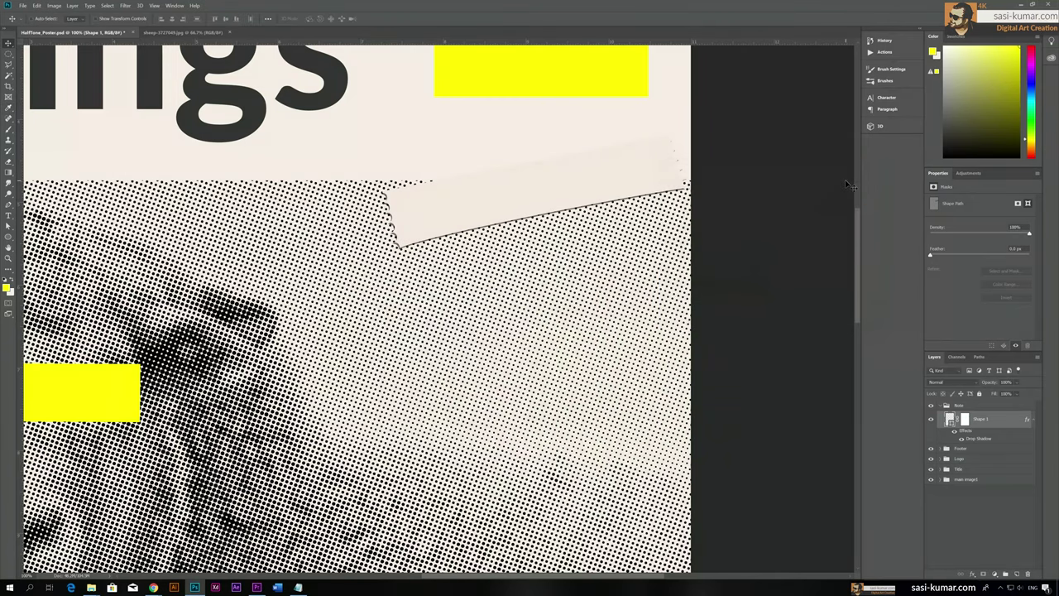
# Add the text "Limited Edition" in the blank area just above the note strip
pyautogui.hotkey('ctrl', '-')
pyautogui.hotkey('ctrl', '-')
pyautogui.hotkey('ctrl', '-')
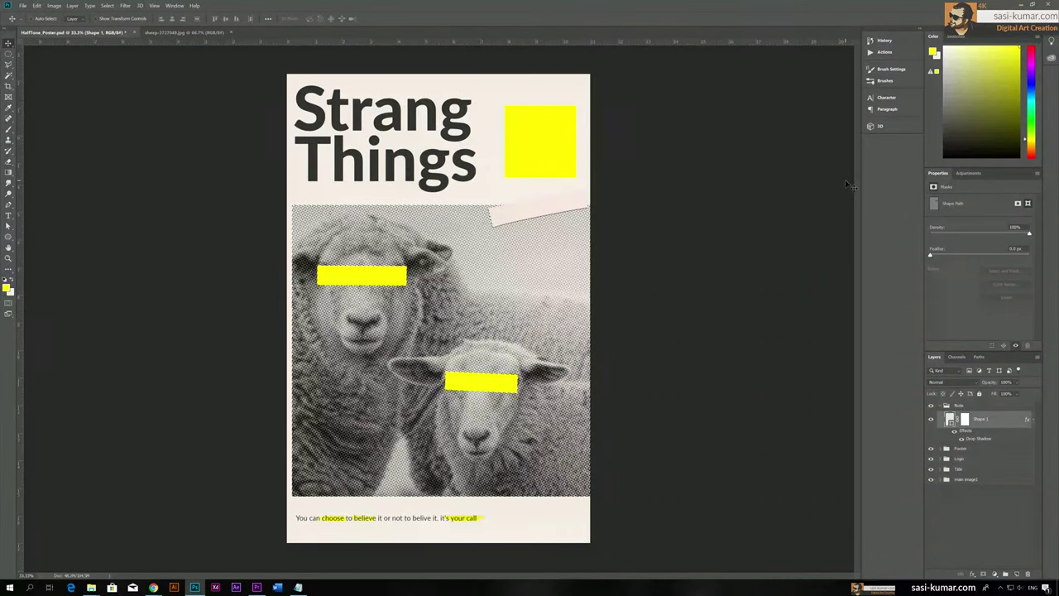
pyautogui.click(525, 213)
pyautogui.hotkey('ctrl', '+')
pyautogui.hotkey('ctrl', '+')
pyautogui.hotkey('ctrl', '+')
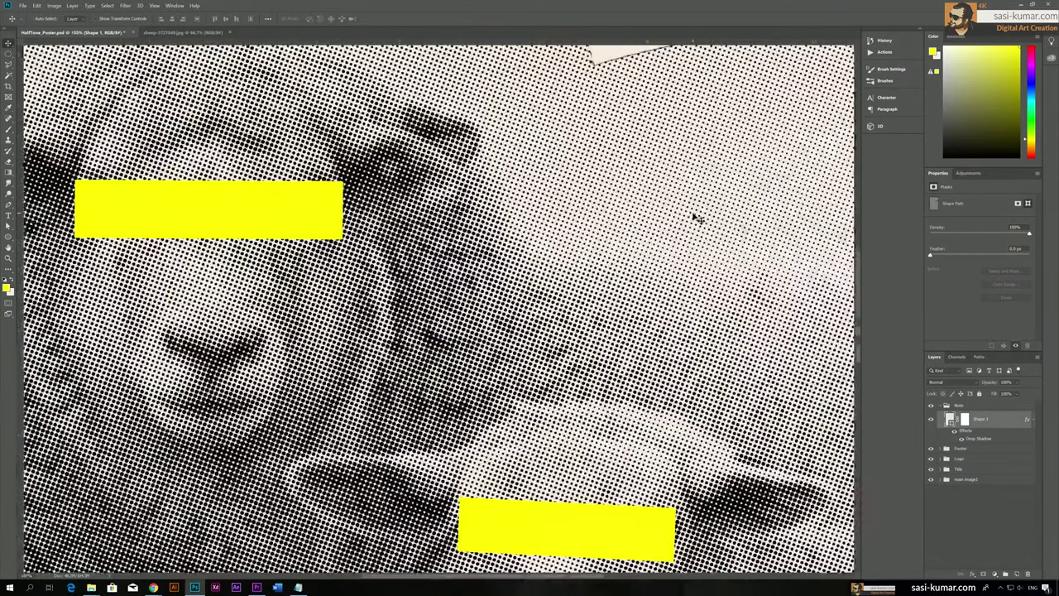
pyautogui.moveTo(586, 224); pyautogui.dragTo(425, 414)
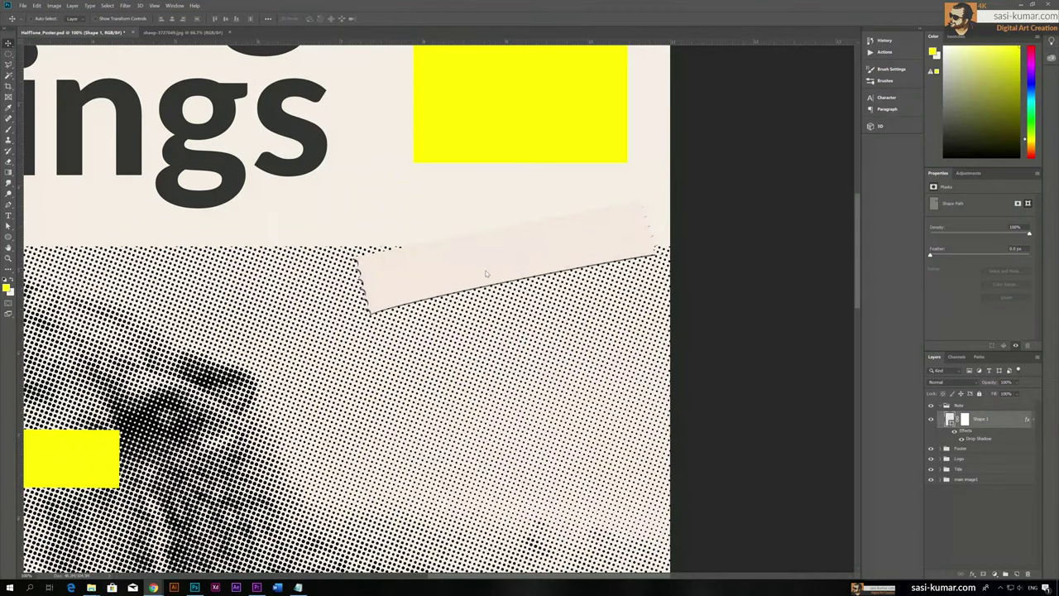
pyautogui.press('t')
pyautogui.click(372, 197)
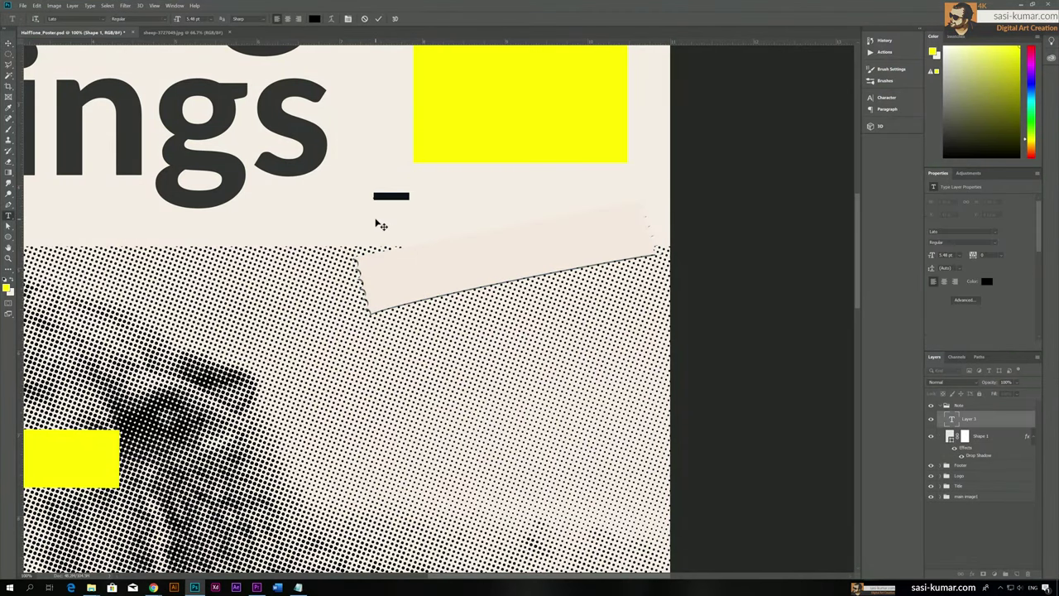
pyautogui.write('Limited Edition')
pyautogui.click(379, 19)
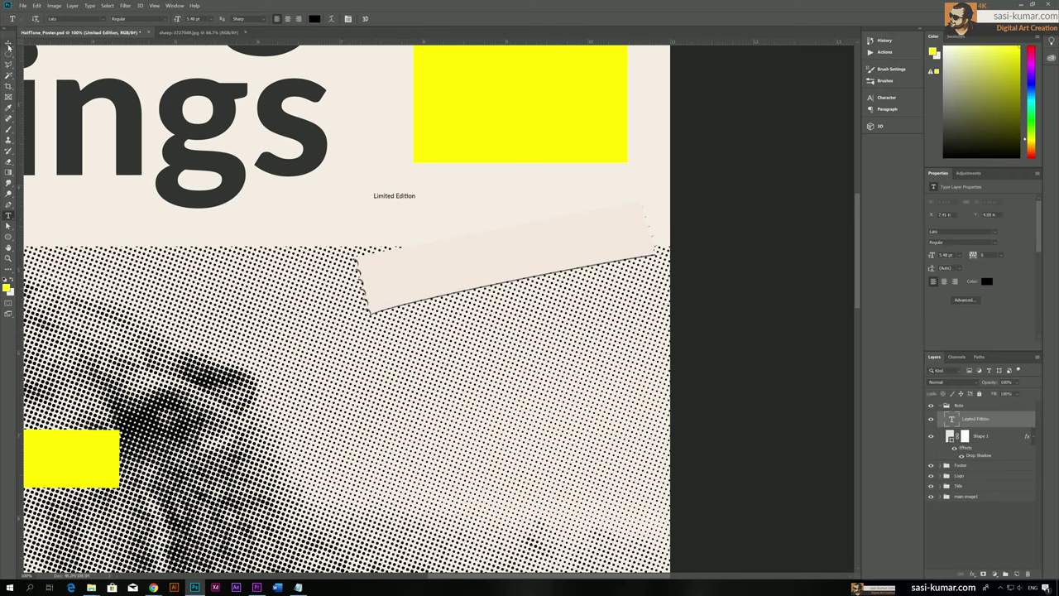
# Scale the "Limited Edition" text up to about 595%, close to the strip's length
pyautogui.hotkey('ctrl', 't')
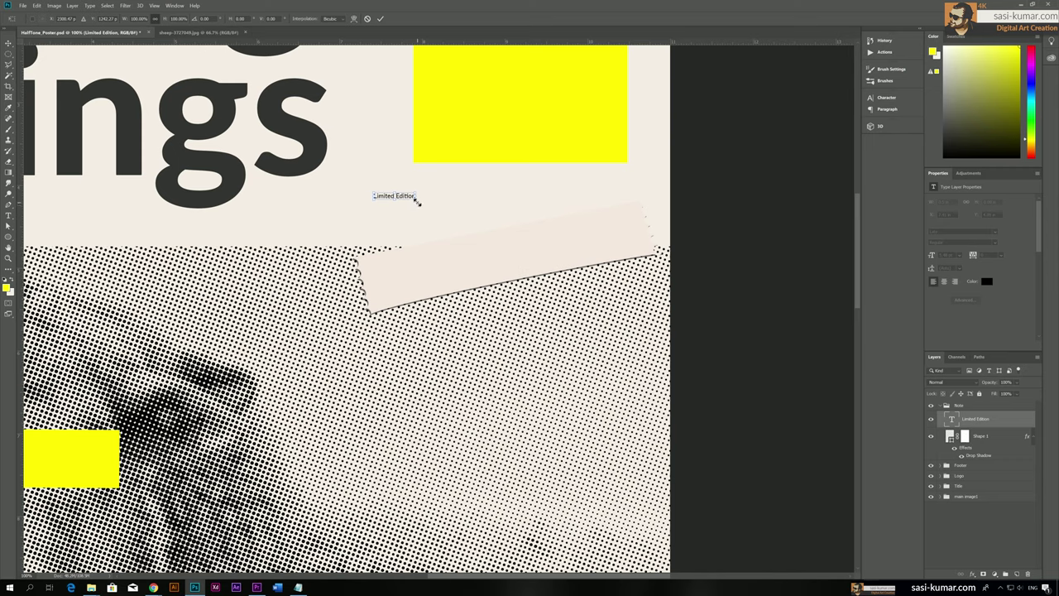
pyautogui.moveTo(417, 203); pyautogui.dragTo(629, 249)
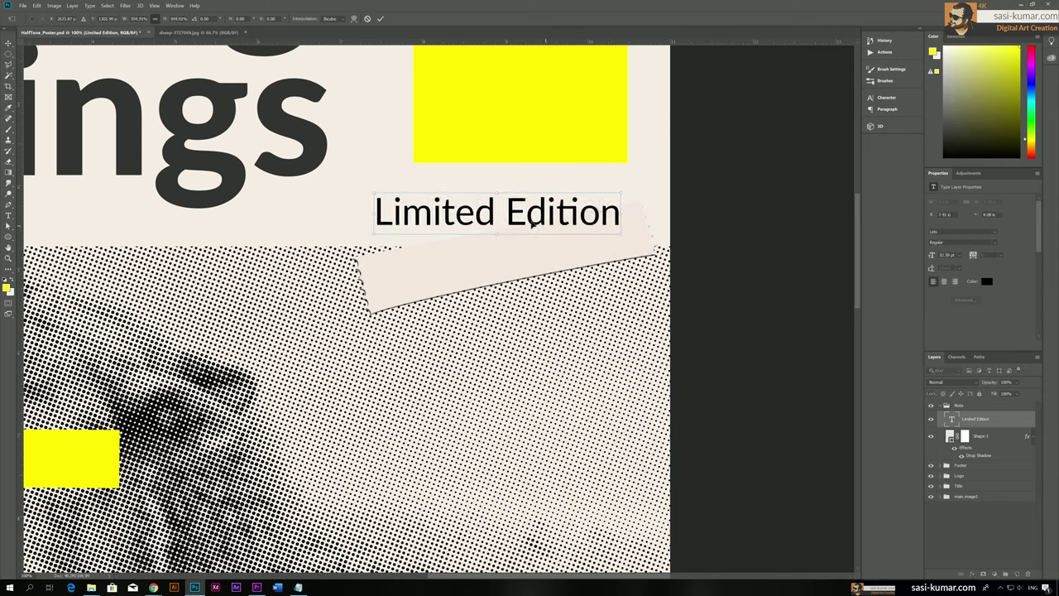
pyautogui.click(379, 19)
# Move the "Limited Edition" text onto the strip and rotate it about -11.6° to follow the strip's tilt
pyautogui.moveTo(465, 217); pyautogui.dragTo(471, 274)
pyautogui.hotkey('ctrl', 't')
pyautogui.moveTo(641, 237); pyautogui.dragTo(632, 210)
pyautogui.moveTo(524, 258); pyautogui.dragTo(519, 245)
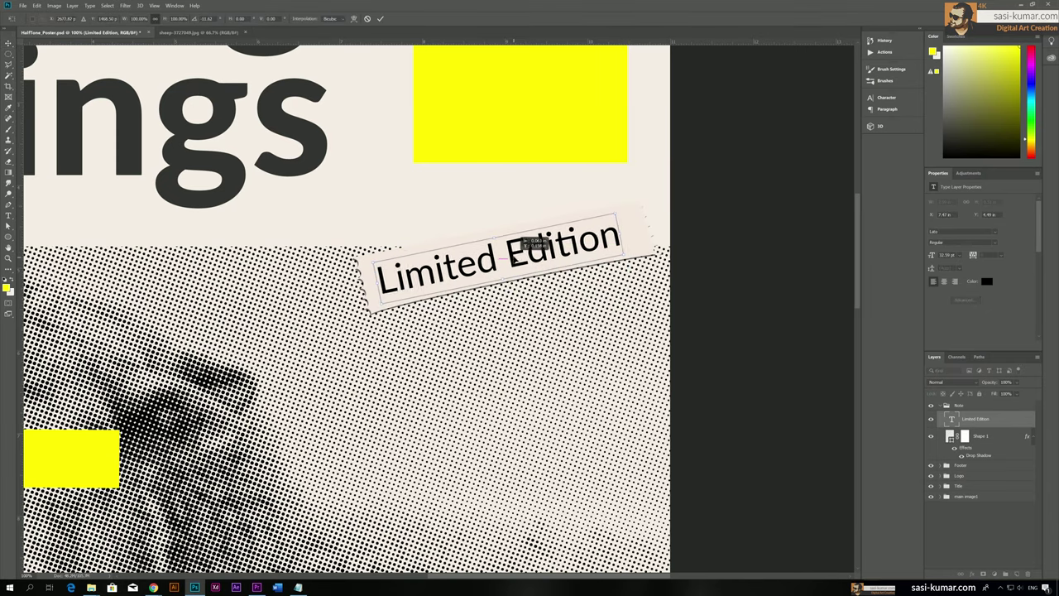
pyautogui.click(380, 19)
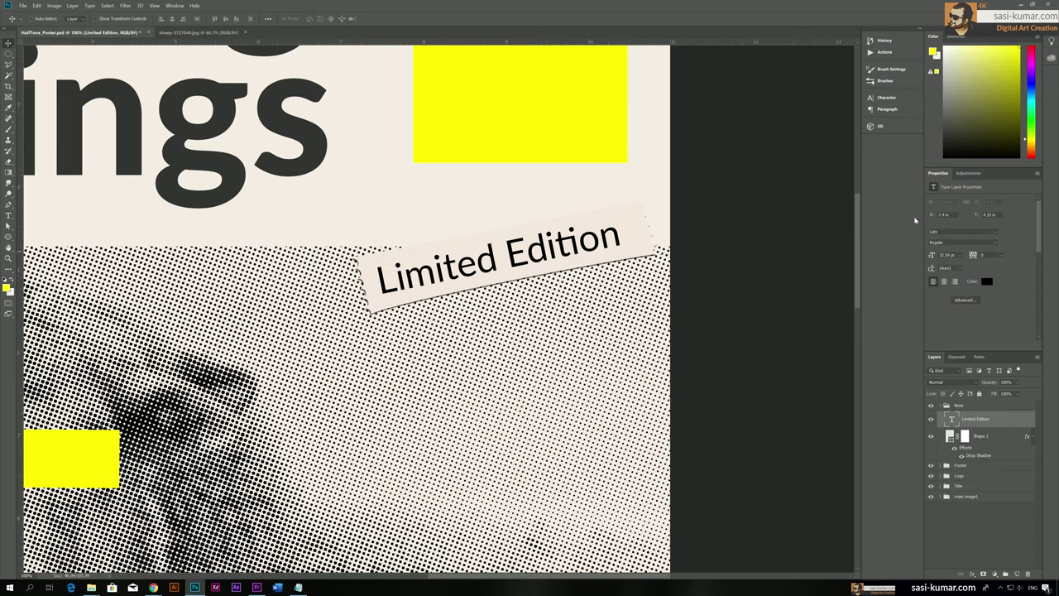
# Change the "Limited Edition" text to the Sweet Hipster font and shift it toward the strip's right end
pyautogui.click(996, 234)
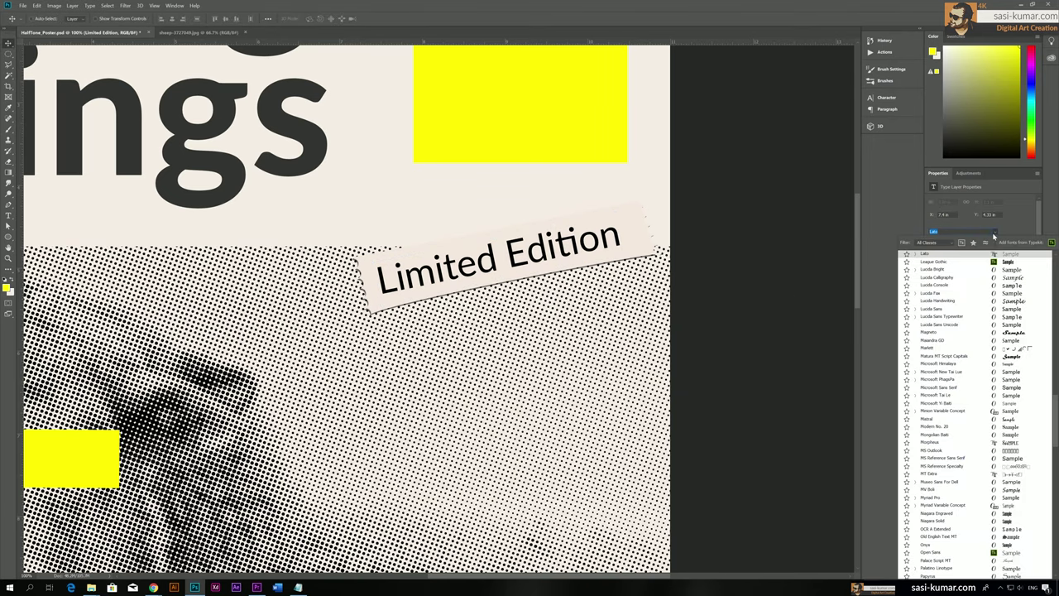
pyautogui.scroll(-10, 1010, 331)
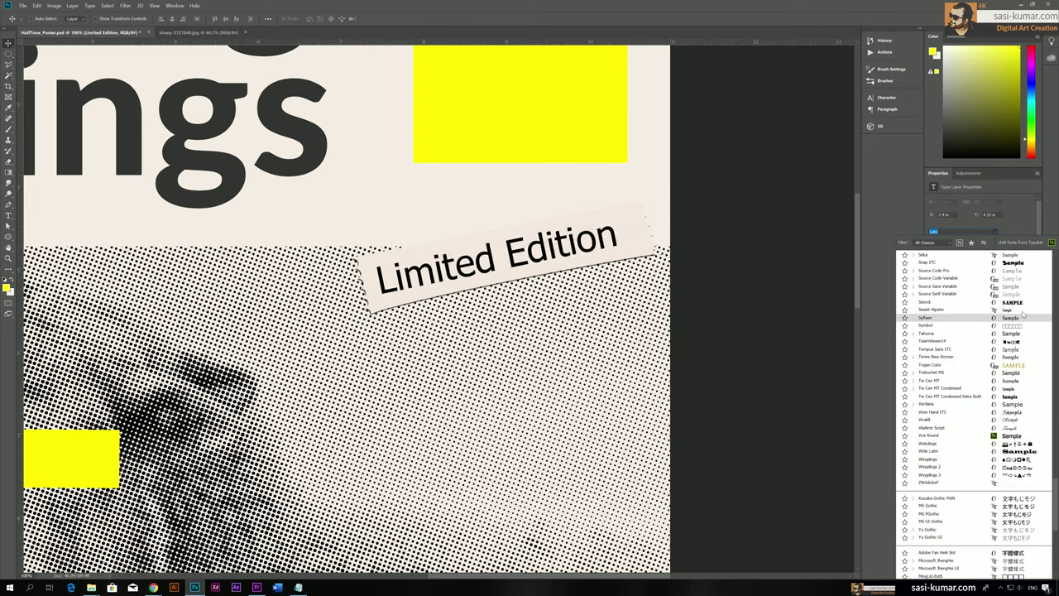
pyautogui.click(1022, 313)
pyautogui.moveTo(468, 252); pyautogui.dragTo(575, 227)
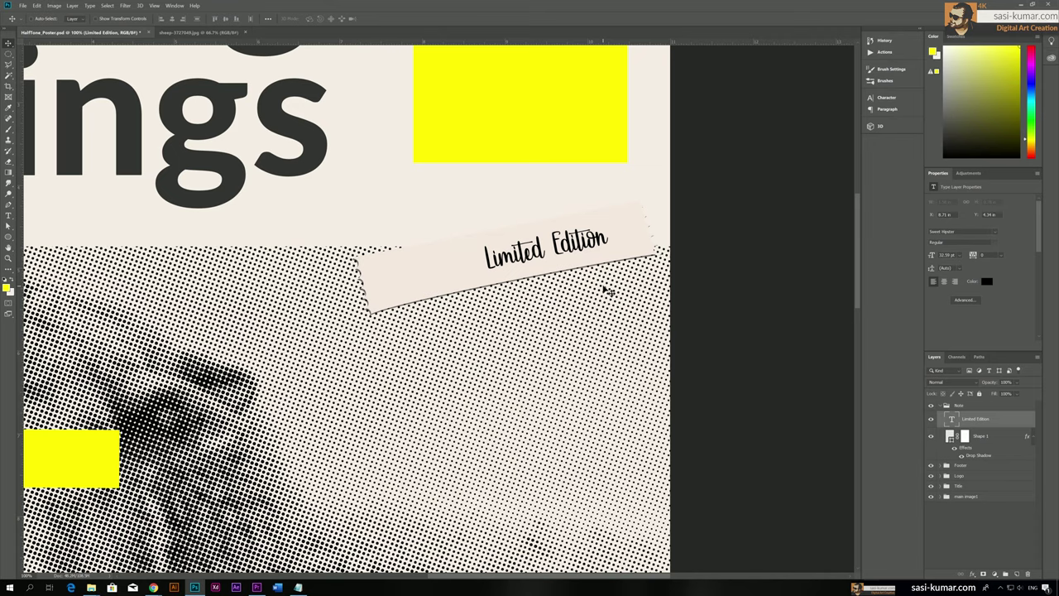
# Widen the handwritten "Limited Edition" text to about 152%, rotate it about -3° and position it along the strip
pyautogui.hotkey('ctrl', 't')
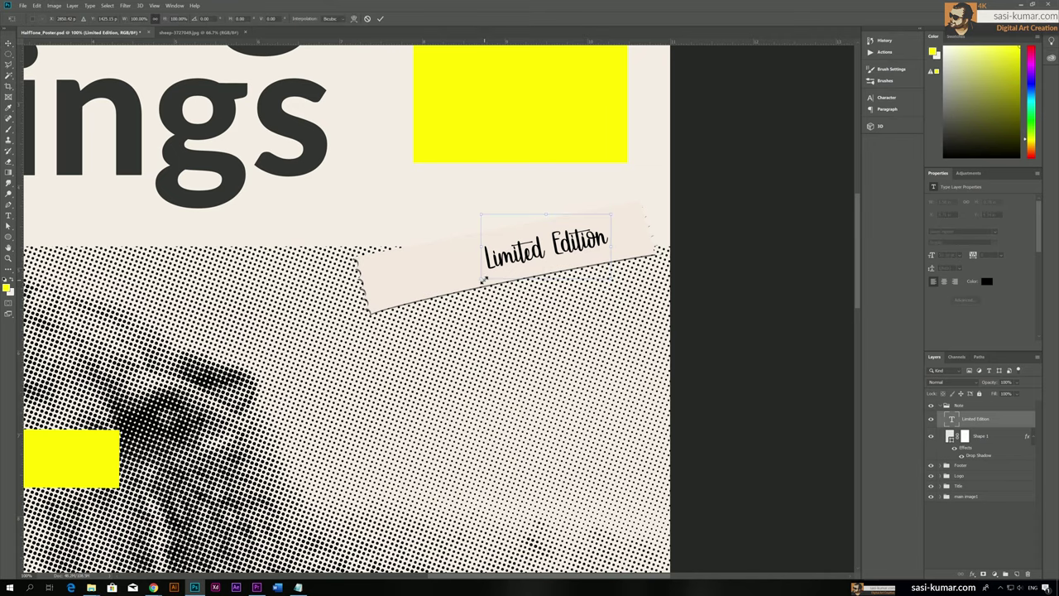
pyautogui.moveTo(480, 279); pyautogui.dragTo(413, 291)
pyautogui.moveTo(617, 208)
pyautogui.mouseDown()
pyautogui.moveTo(622, 199)
pyautogui.moveTo(617, 207)
pyautogui.mouseUp()
pyautogui.moveTo(561, 257); pyautogui.dragTo(568, 257)
pyautogui.moveTo(622, 206); pyautogui.dragTo(622, 202)
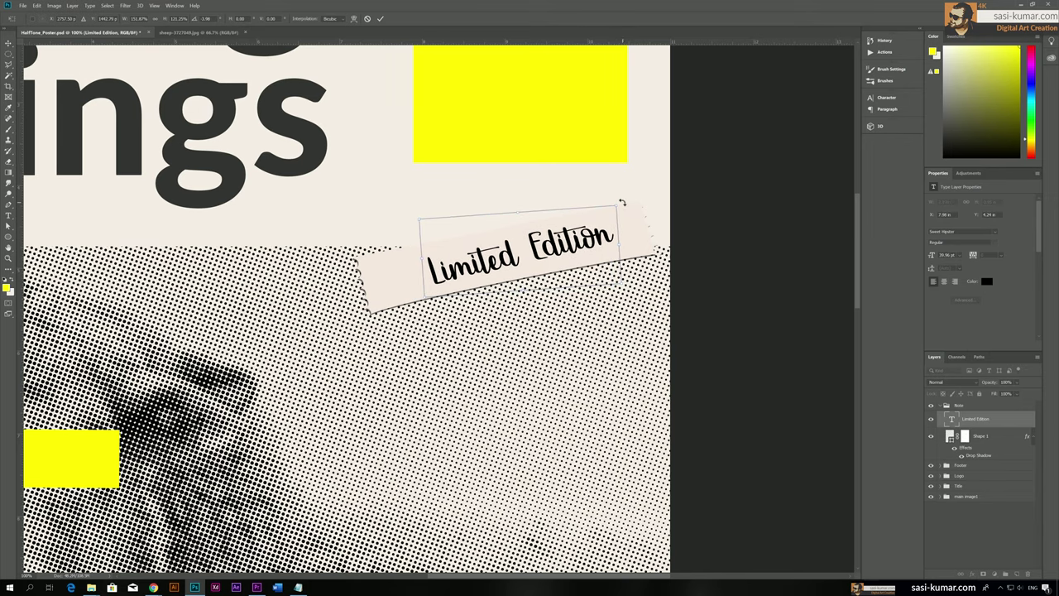
pyautogui.press('Return')
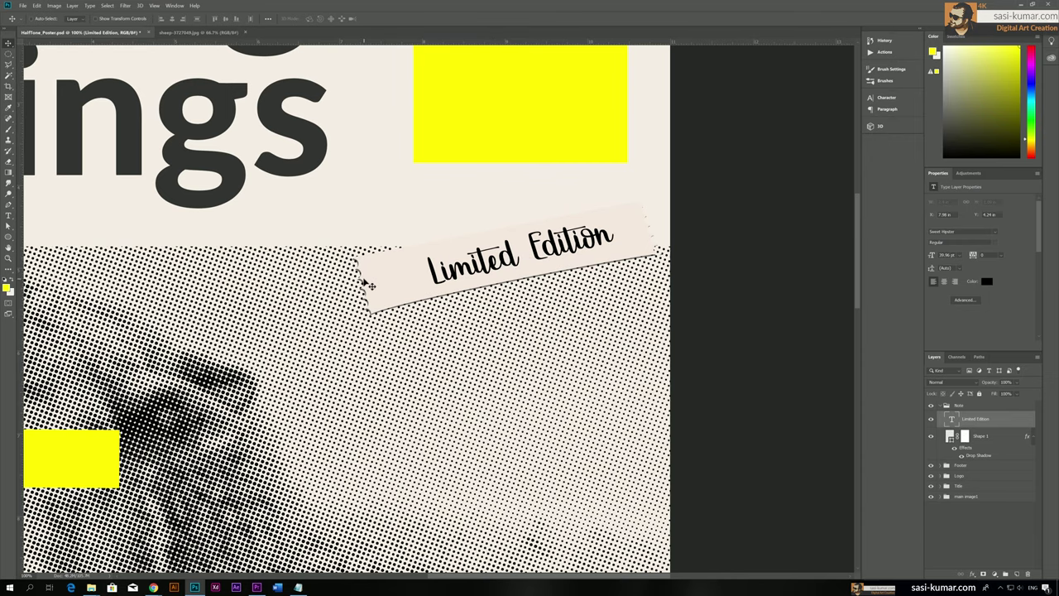
# Switch from the poster to the crumpled paper texture document page.jpg
pyautogui.hotkey('ctrl', '-')
pyautogui.hotkey('ctrl', '-')
pyautogui.hotkey('ctrl', '-')
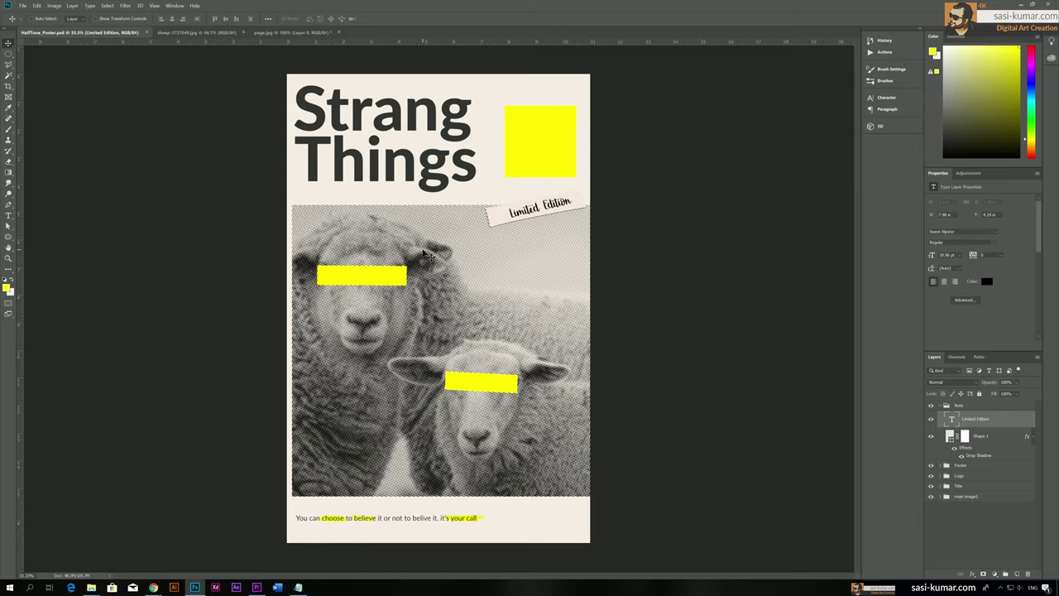
pyautogui.click(286, 32)
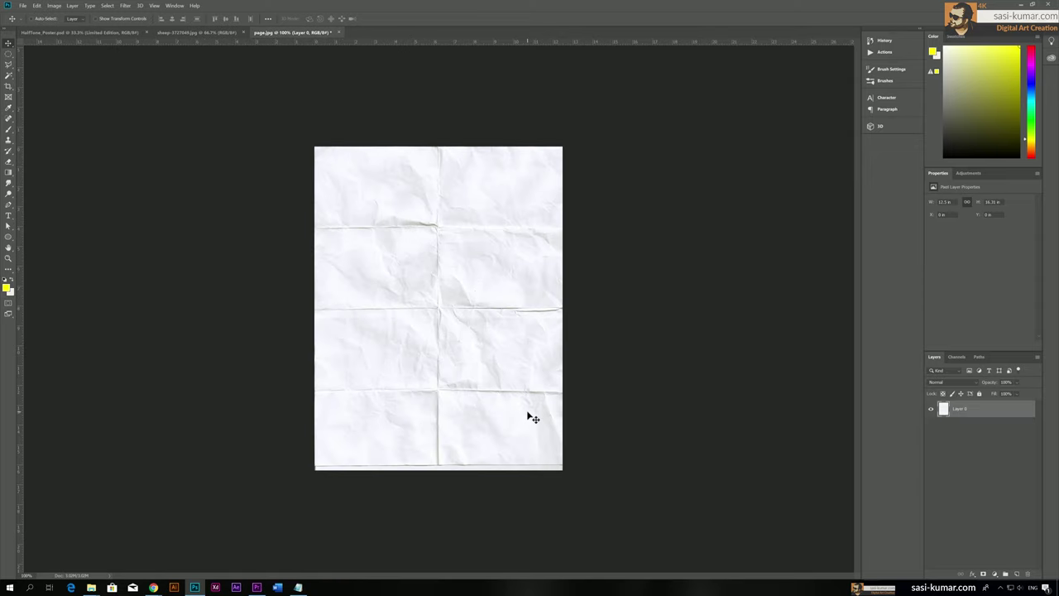
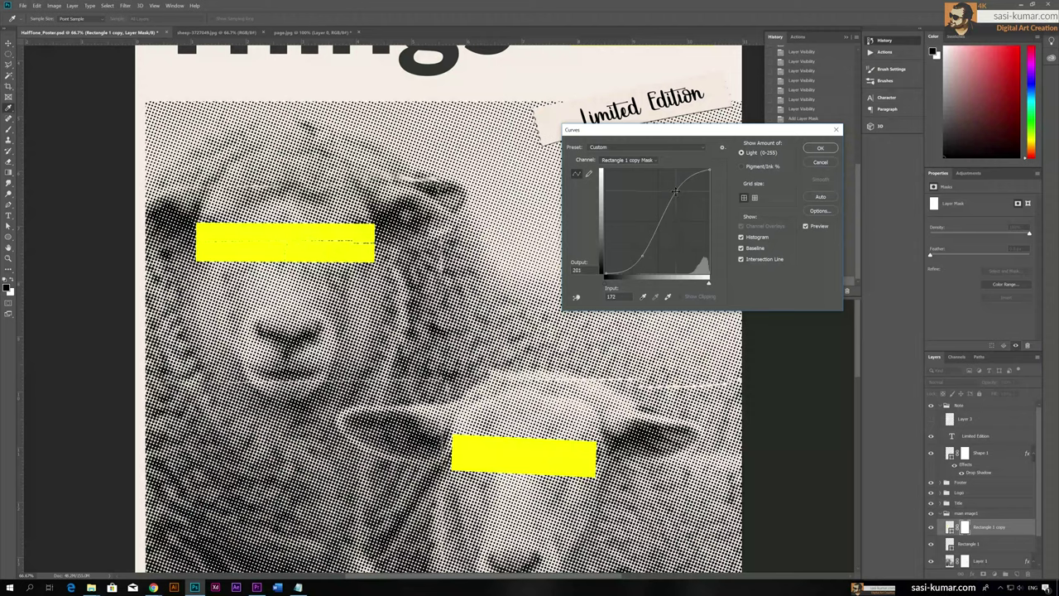
# Apply a contrast-boosting S-shaped Curves adjustment to the paper texture in the Rectangle 1 copy mask
pyautogui.moveTo(641, 258); pyautogui.dragTo(641, 254)
pyautogui.moveTo(676, 193); pyautogui.dragTo(679, 191)
pyautogui.click(819, 148)
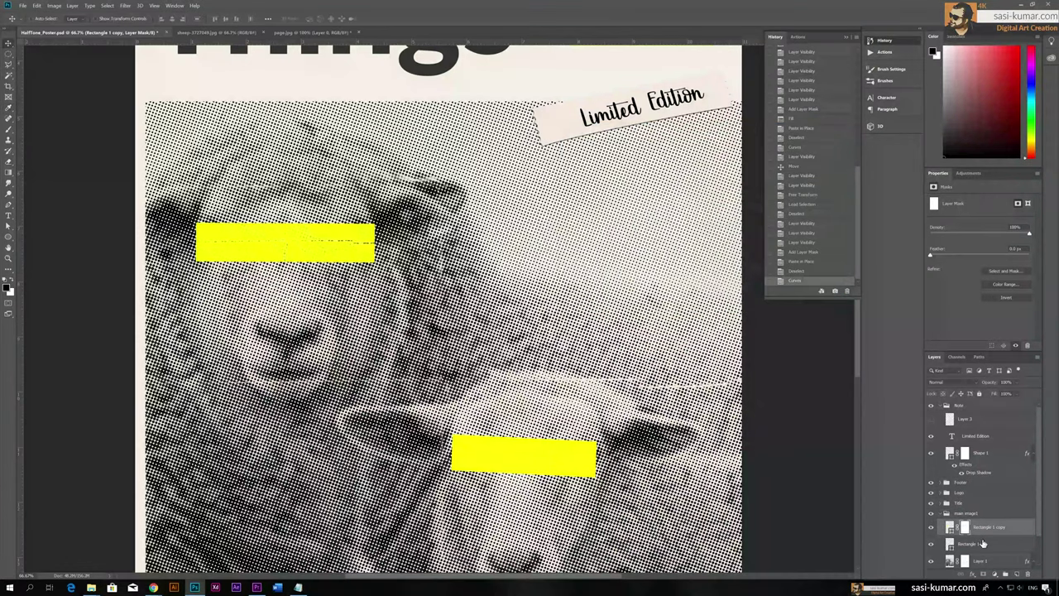
# Display the Rectangle 1 copy mask alone and paint white beside the central fold crossing to clear the grey creases
pyautogui.keyDown('alt'); pyautogui.click(964, 528); pyautogui.keyUp('alt')
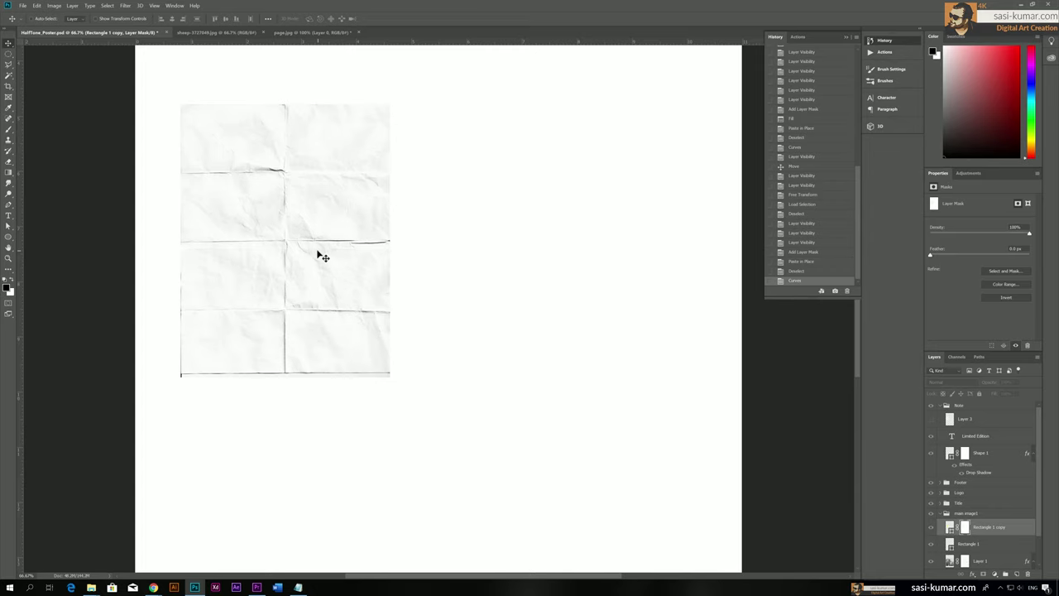
pyautogui.hotkey('ctrl', '+')
pyautogui.hotkey('ctrl', '+')
pyautogui.moveTo(305, 246); pyautogui.dragTo(520, 271)
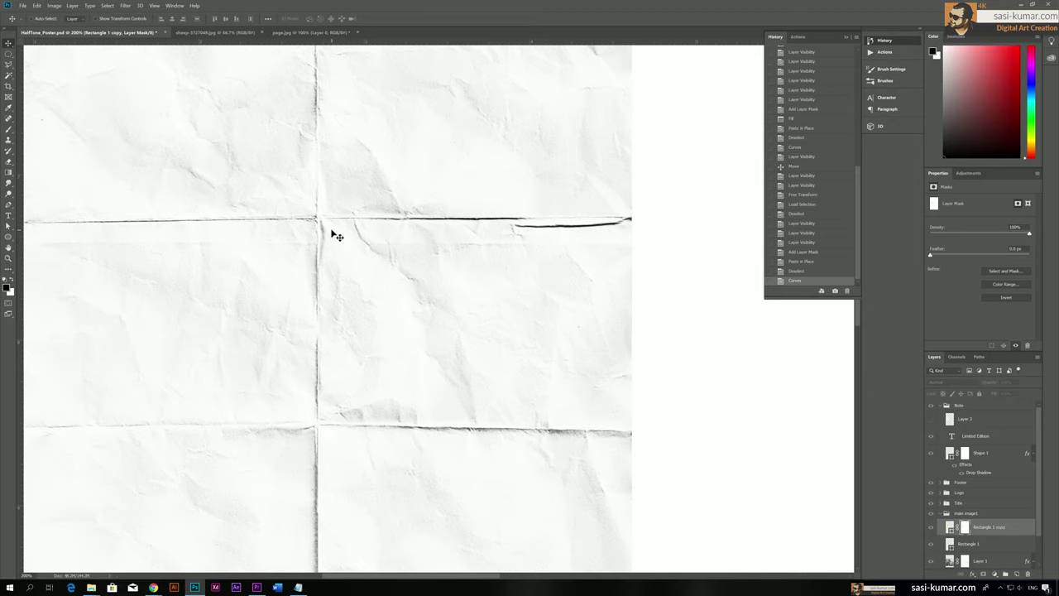
pyautogui.click(13, 279)
pyautogui.press('b')
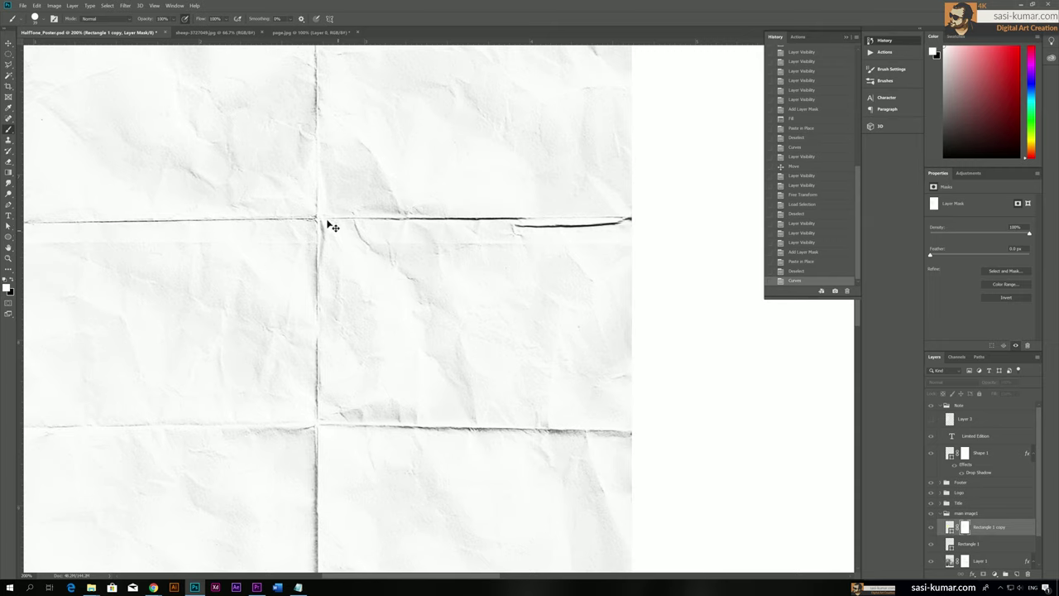
pyautogui.moveTo(336, 235)
pyautogui.mouseDown()
pyautogui.moveTo(364, 219)
pyautogui.moveTo(382, 230)
pyautogui.moveTo(336, 177)
pyautogui.mouseUp()
pyautogui.click(357, 187)
pyautogui.moveTo(279, 229); pyautogui.dragTo(295, 235)
pyautogui.click(950, 528)
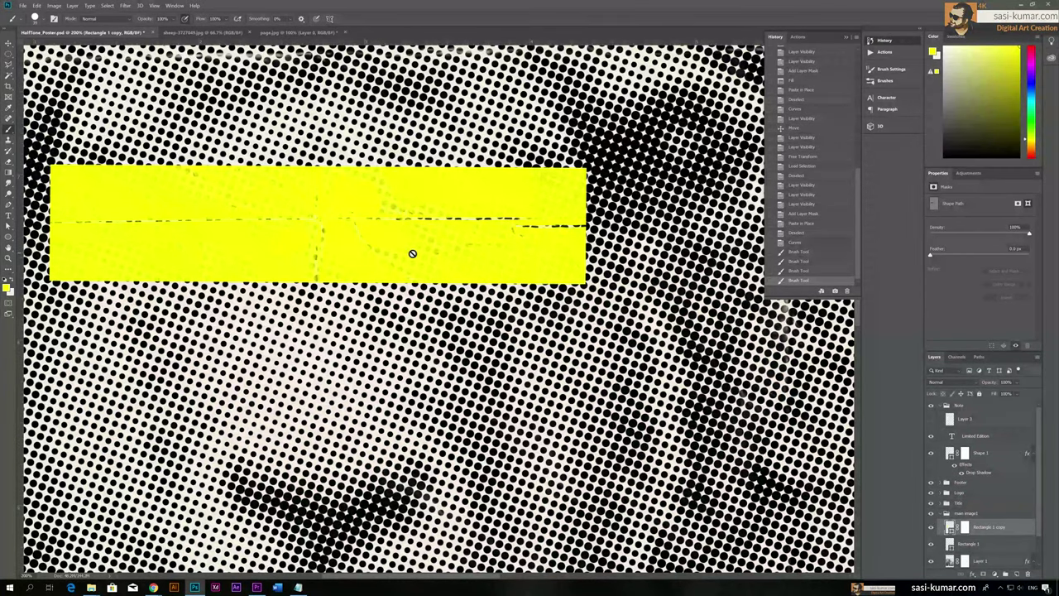
# Paint white on the Rectangle 1 copy mask over the faint crease marks, keeping the main fold lines on the yellow bar
pyautogui.click(965, 528)
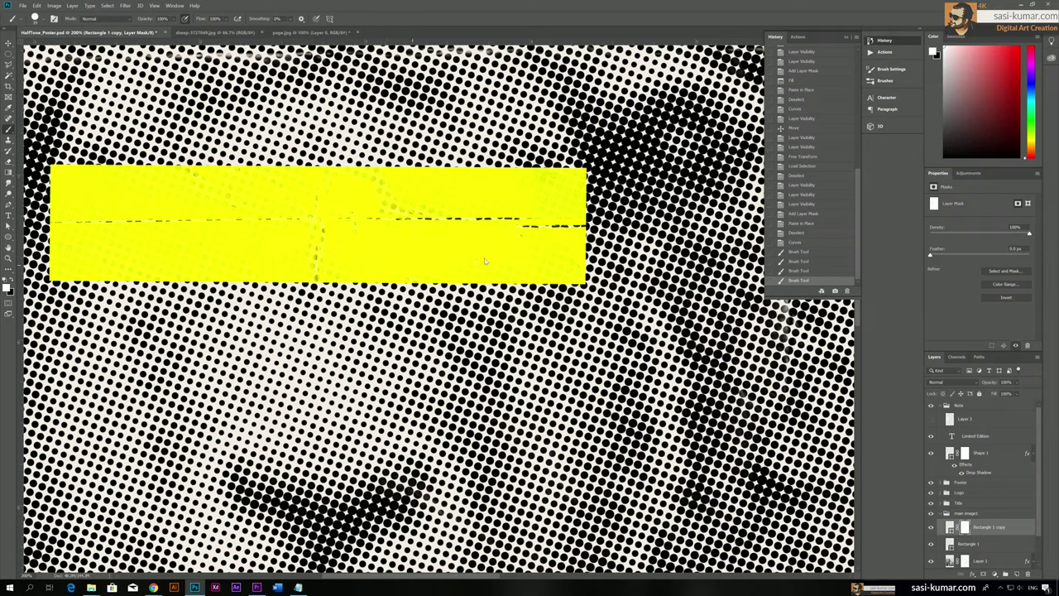
pyautogui.click(521, 238)
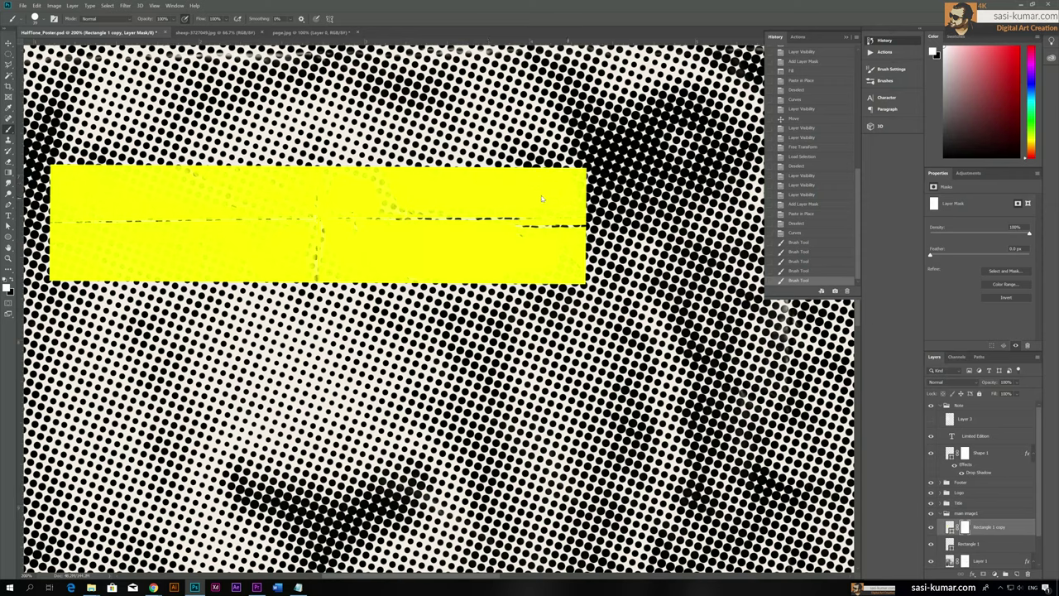
pyautogui.click(419, 172)
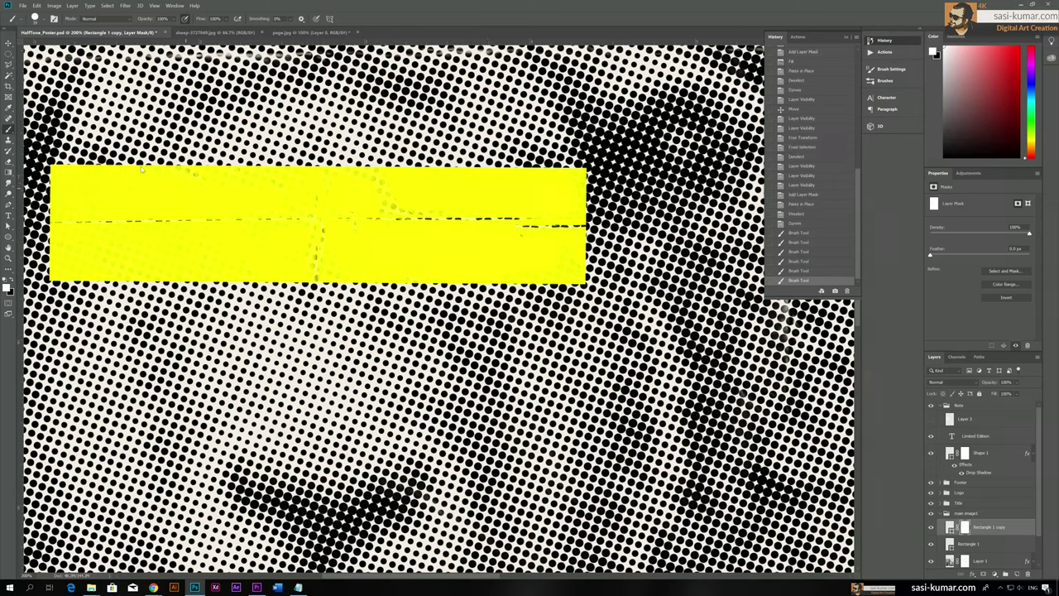
pyautogui.click(281, 196)
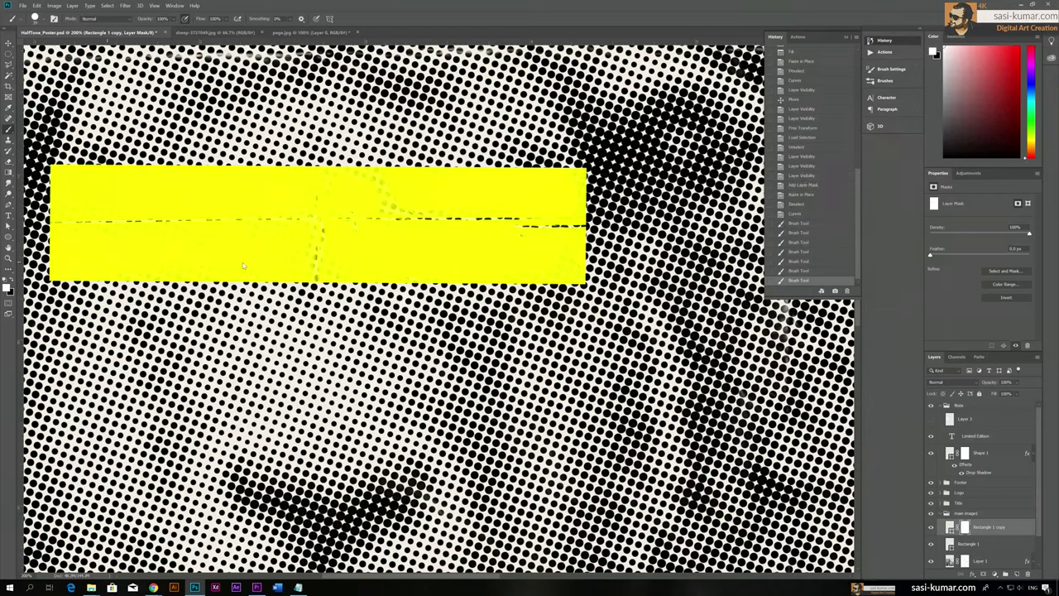
pyautogui.moveTo(195, 259); pyautogui.dragTo(334, 253)
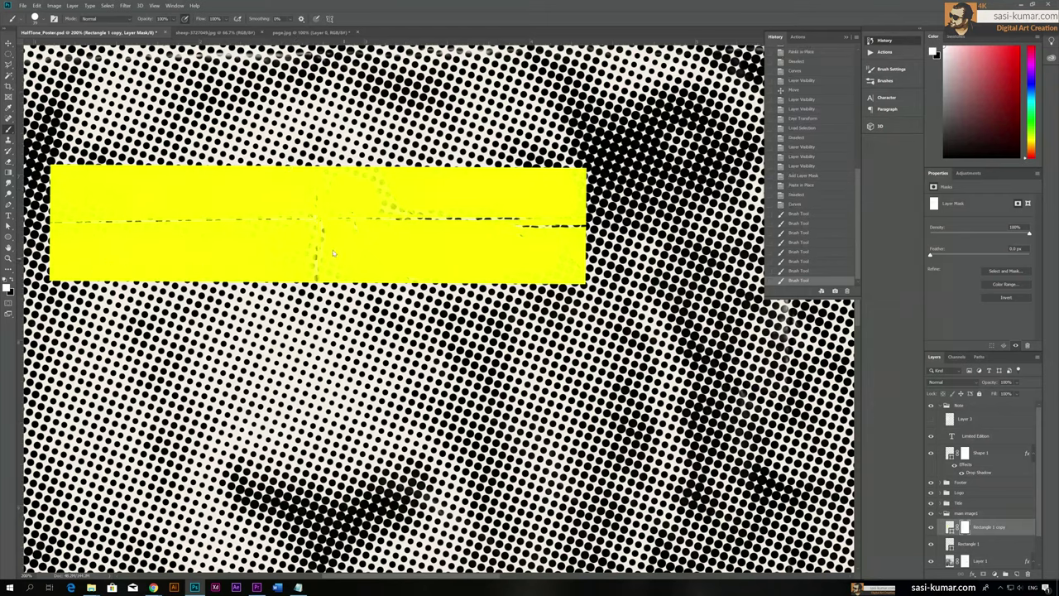
pyautogui.moveTo(546, 270); pyautogui.dragTo(619, 61)
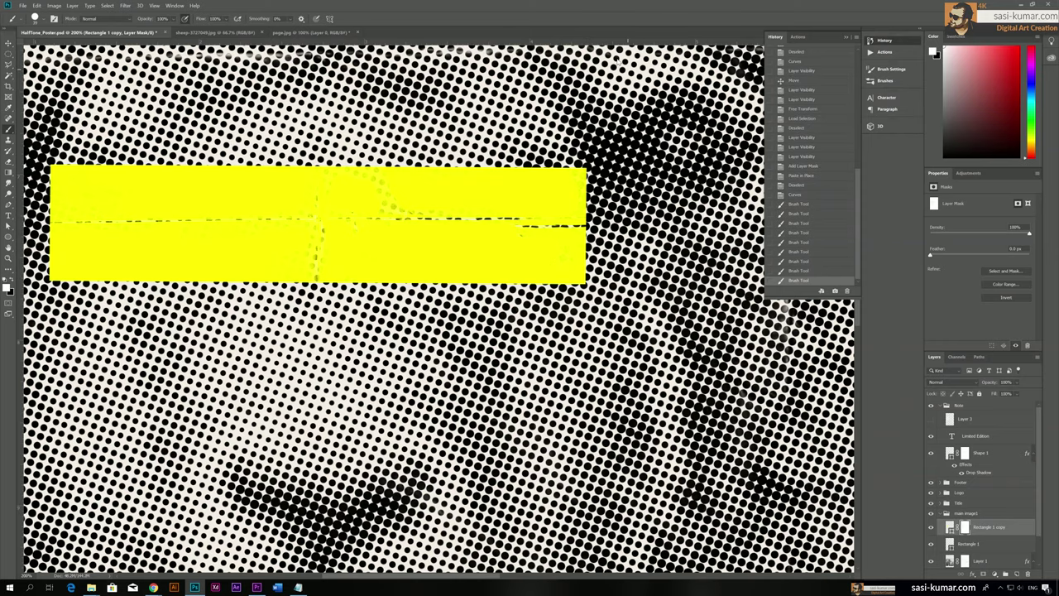
# Show the hidden crumpled paper layer in the Note group over the sheep image
pyautogui.hotkey('ctrl', '-')
pyautogui.hotkey('ctrl', '-')
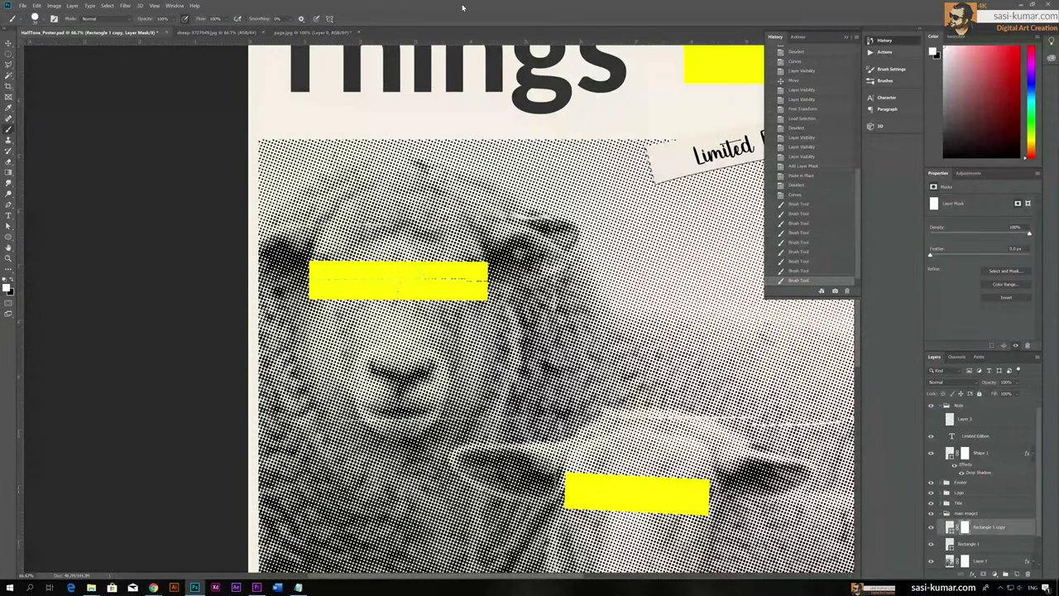
pyautogui.moveTo(684, 322); pyautogui.dragTo(532, 246)
pyautogui.click(931, 419)
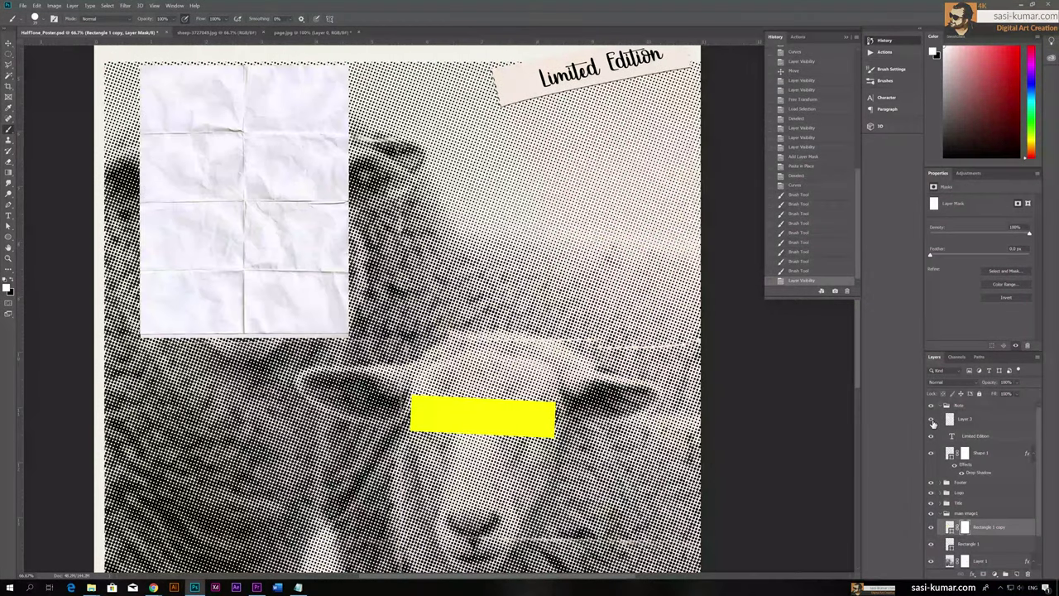
# Move the crumpled paper layer in the Note group over the smaller sheep's yellow bar
pyautogui.click(992, 420)
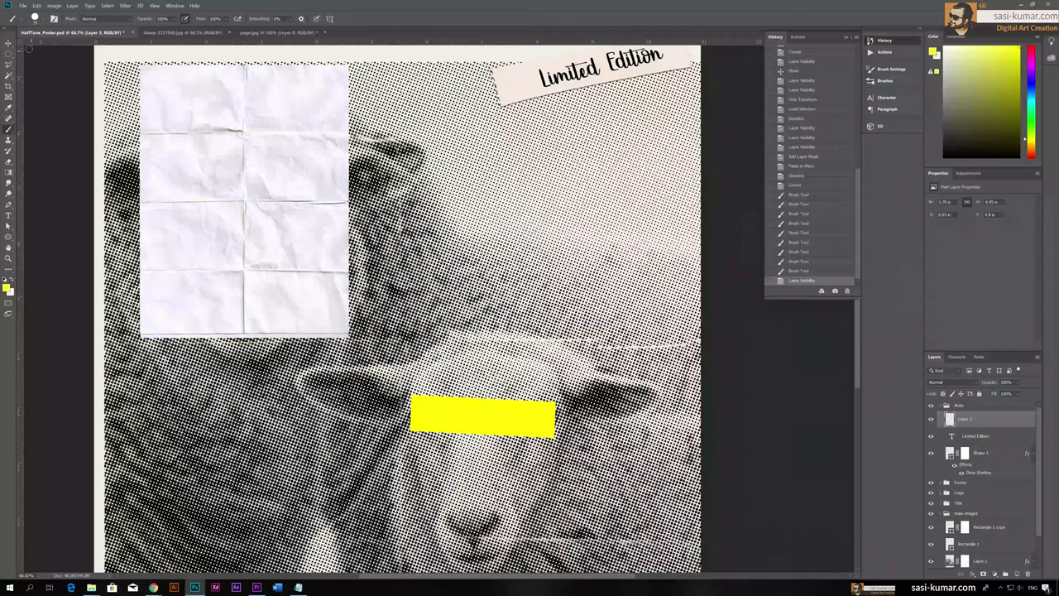
pyautogui.click(9, 42)
pyautogui.moveTo(255, 125); pyautogui.dragTo(461, 264)
# Load the paper layer's outline as a selection, hide that layer, and add a layer mask to Rectangle 1
pyautogui.keyDown('ctrl'); pyautogui.click(949, 420); pyautogui.keyUp('ctrl')
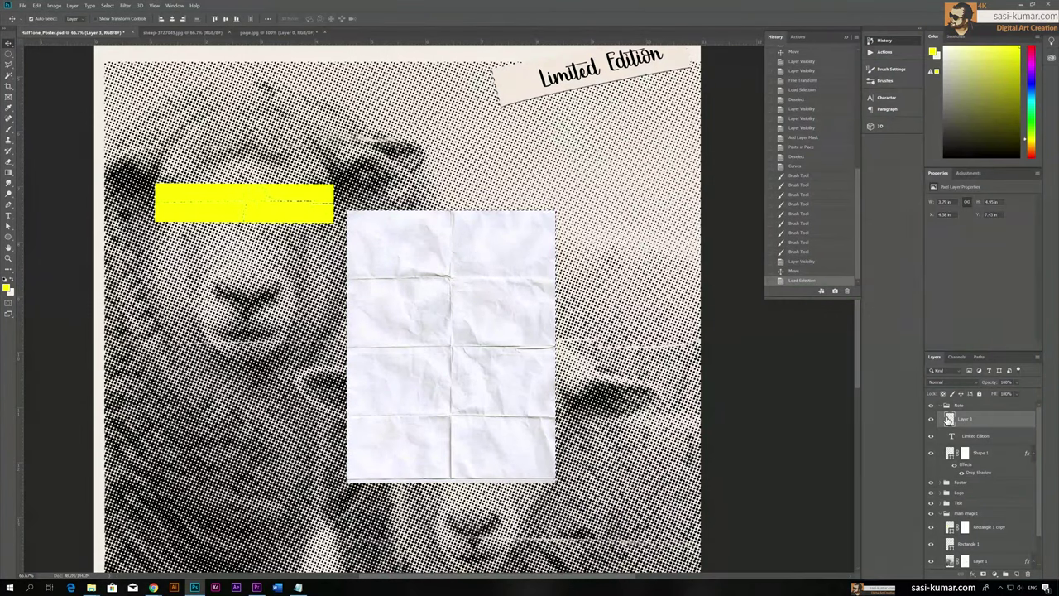
pyautogui.click(930, 419)
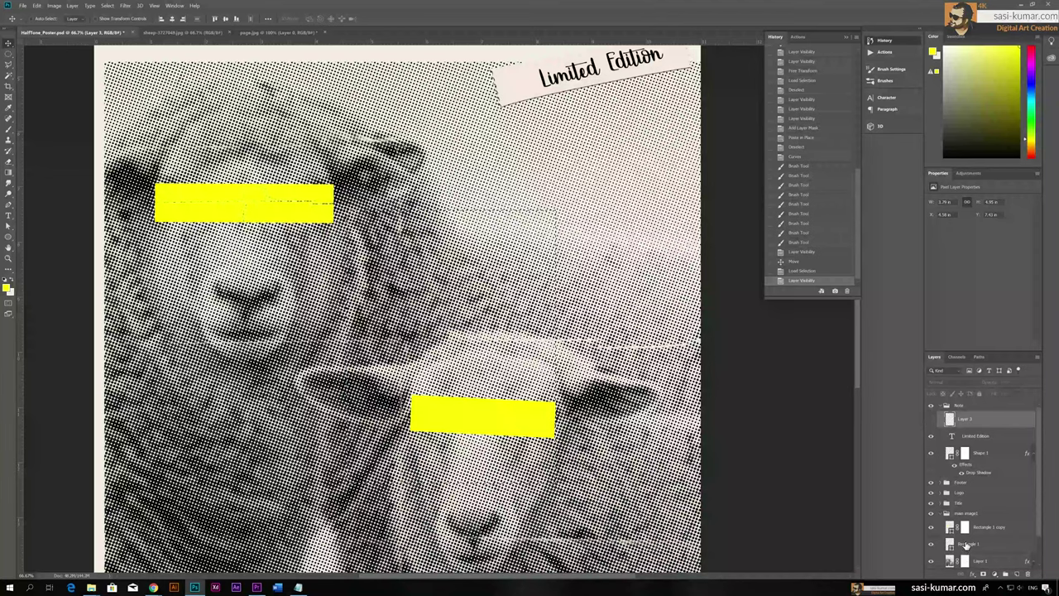
pyautogui.click(965, 544)
pyautogui.click(983, 574)
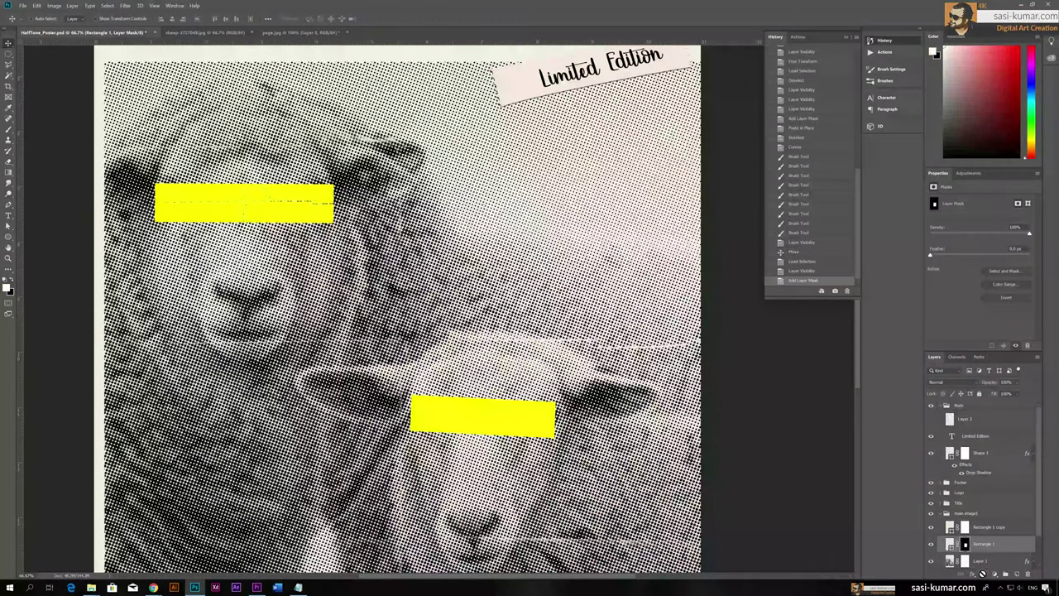
# Replace the Rectangle 1 mask's black surround with white, paste the copied paper texture in place inside the mask, and return to the poster view
pyautogui.keyDown('alt'); pyautogui.click(965, 544); pyautogui.keyUp('alt')
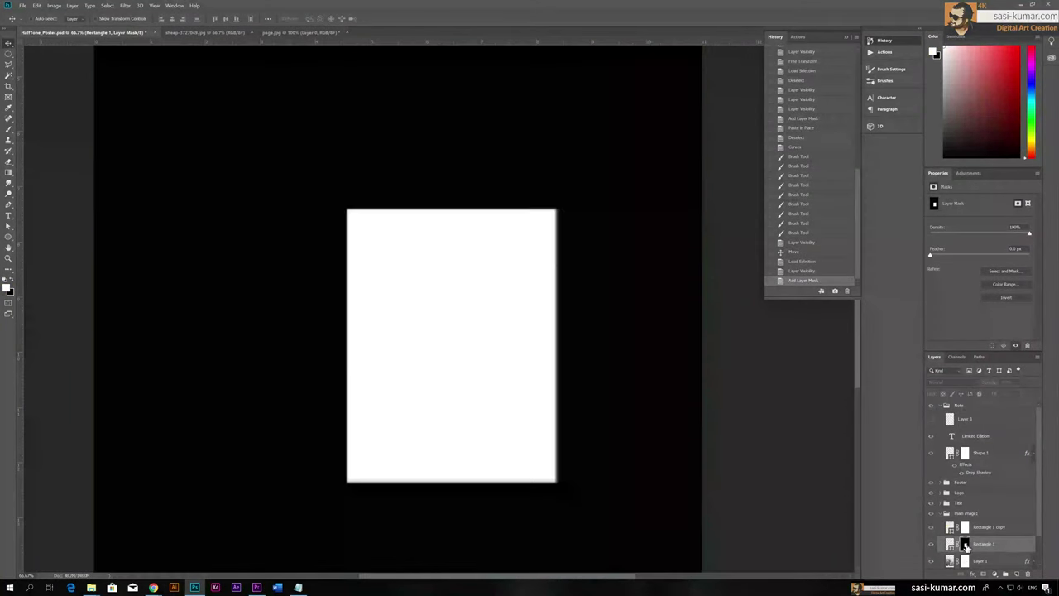
pyautogui.press('x')
pyautogui.hotkey('ctrl', 'BackSpace')
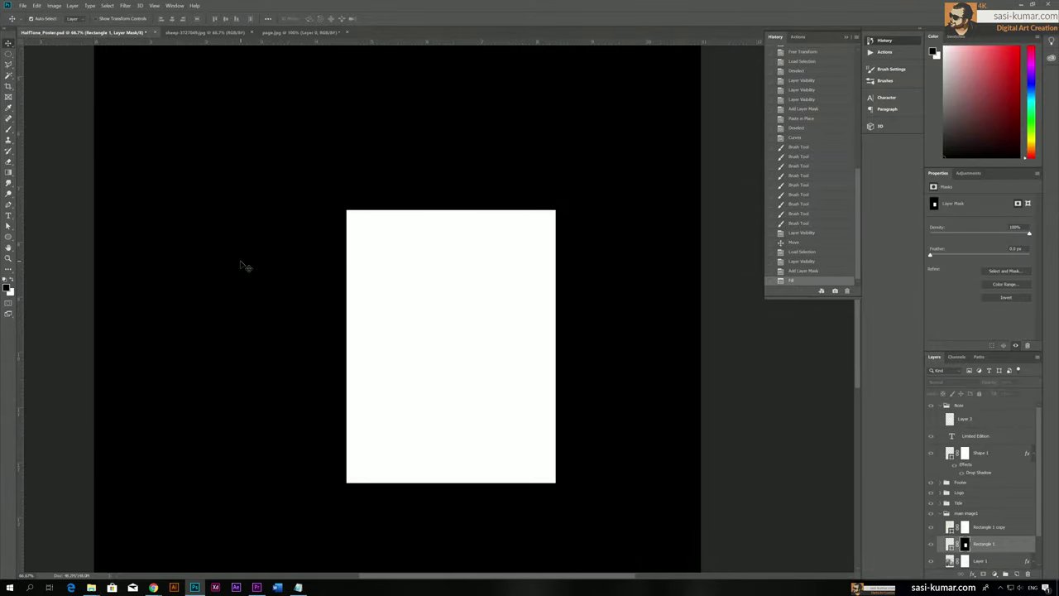
pyautogui.hotkey('ctrl', 'shift', 'v')
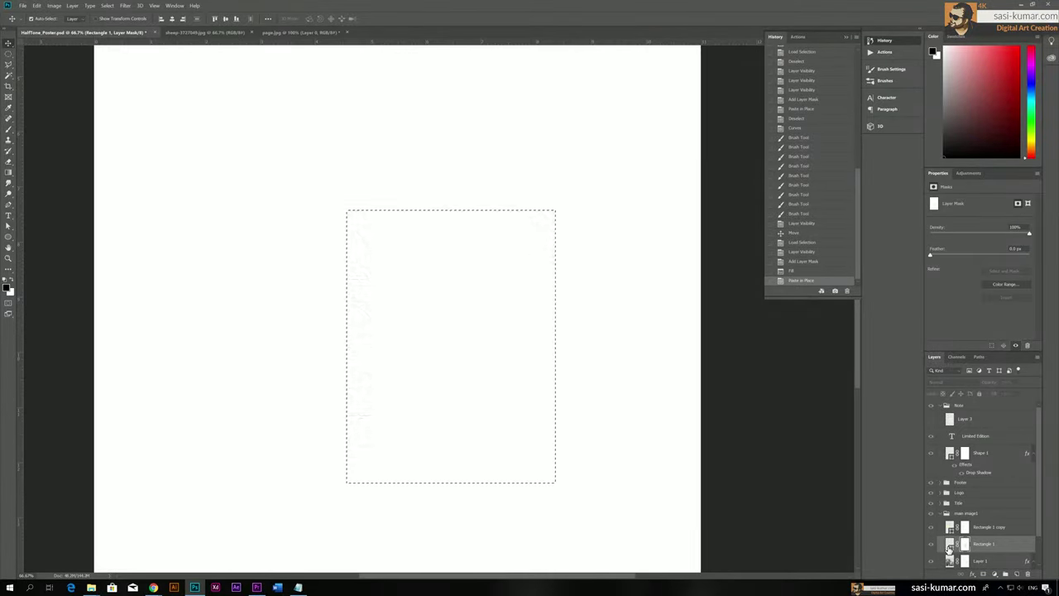
pyautogui.click(951, 546)
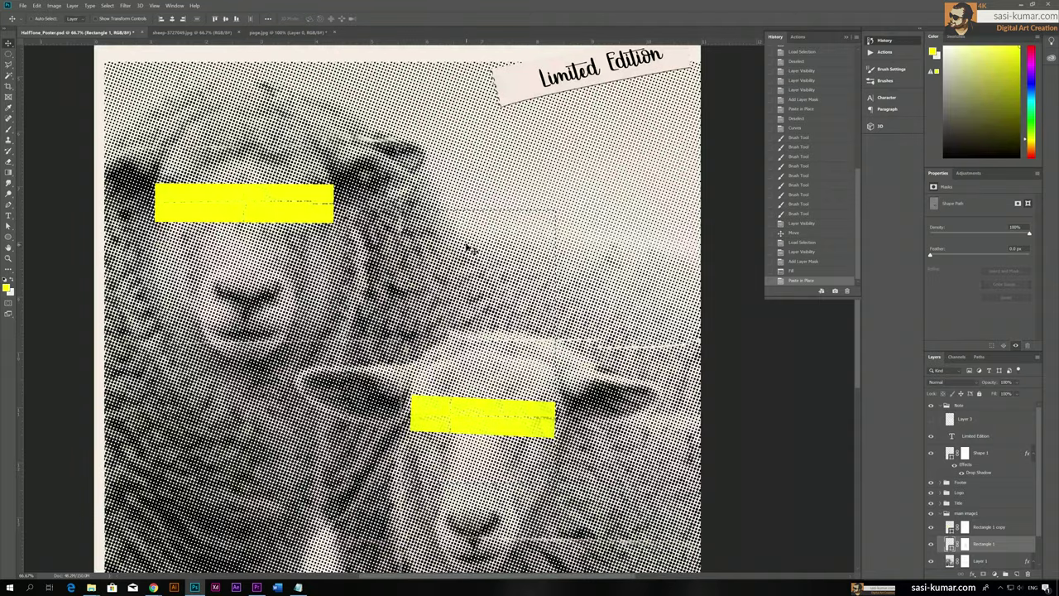
pyautogui.hotkey('ctrl', 'd')
# Paint white on the Rectangle 1 mask over the faint creases below the horizontal fold and in the yellow bar's upper-left part
pyautogui.scroll(3, 468, 242)
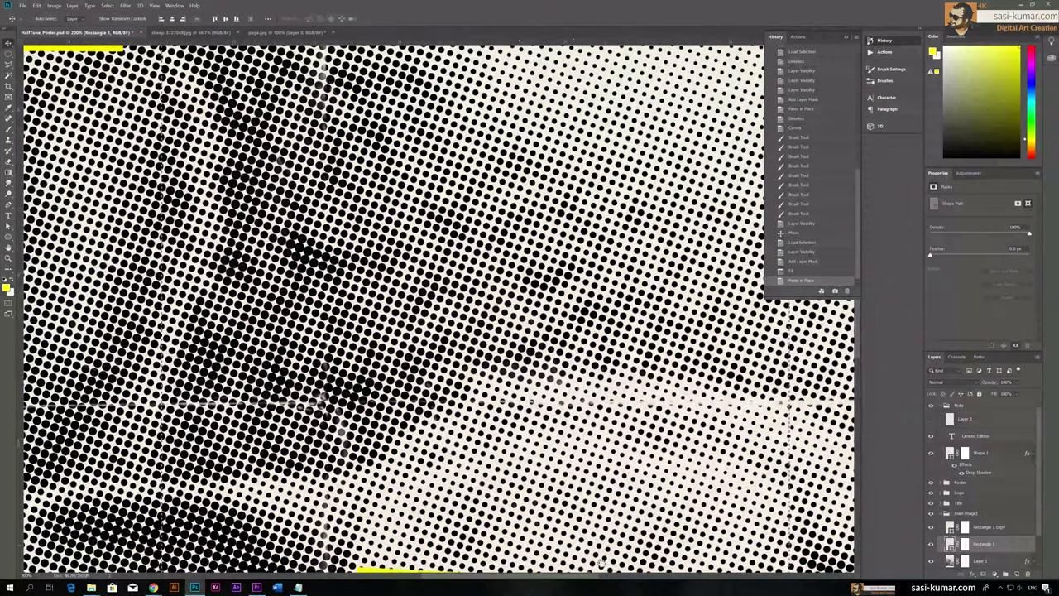
pyautogui.scroll(3, 467, 242)
pyautogui.click(965, 543)
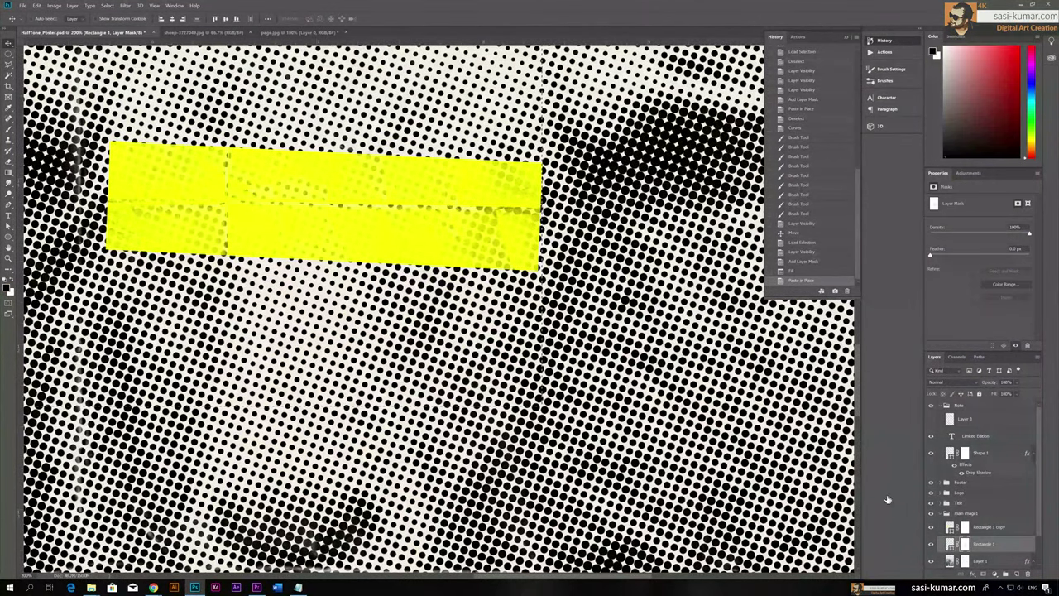
pyautogui.press('b')
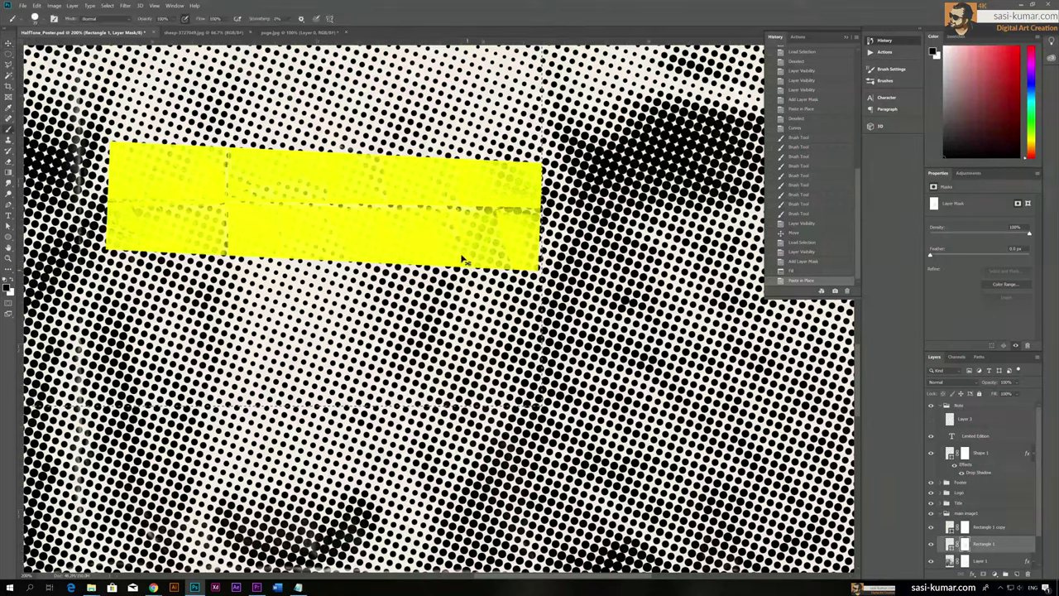
pyautogui.moveTo(505, 260); pyautogui.dragTo(409, 255)
pyautogui.hotkey('ctrl', 'z')
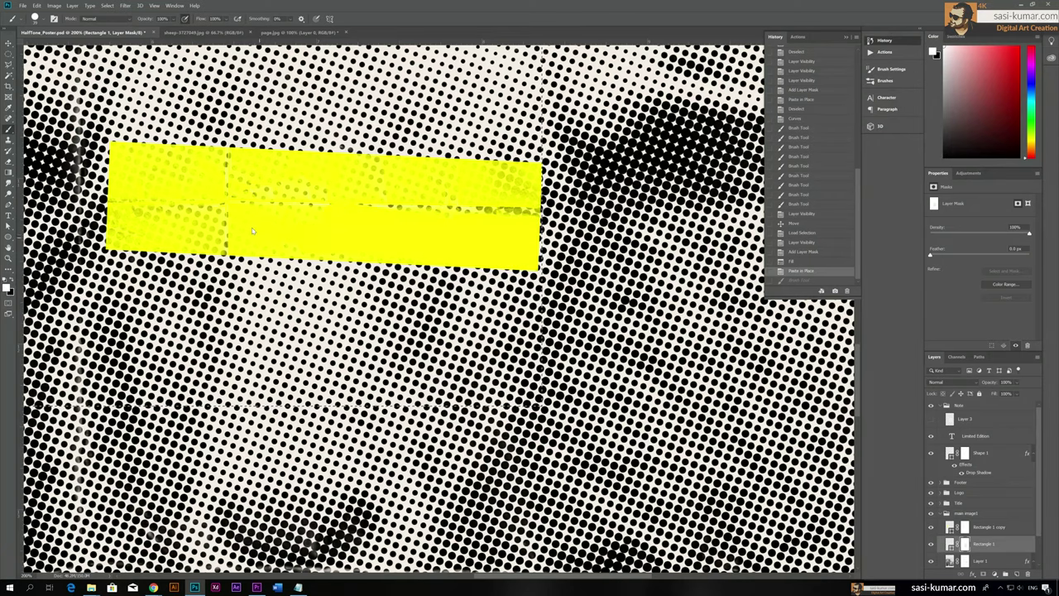
pyautogui.moveTo(499, 248); pyautogui.dragTo(176, 245)
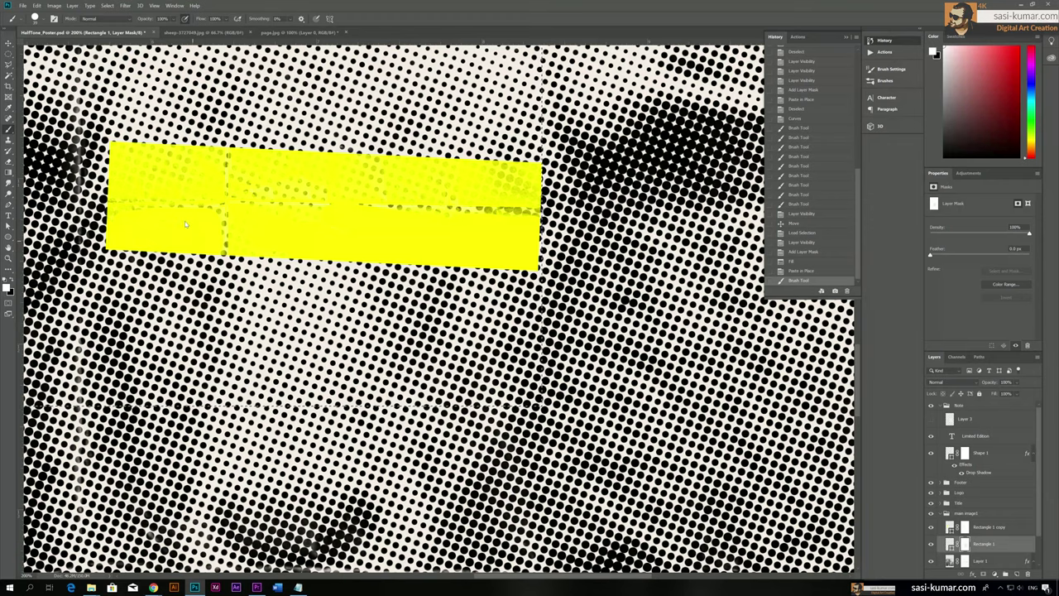
pyautogui.click(184, 165)
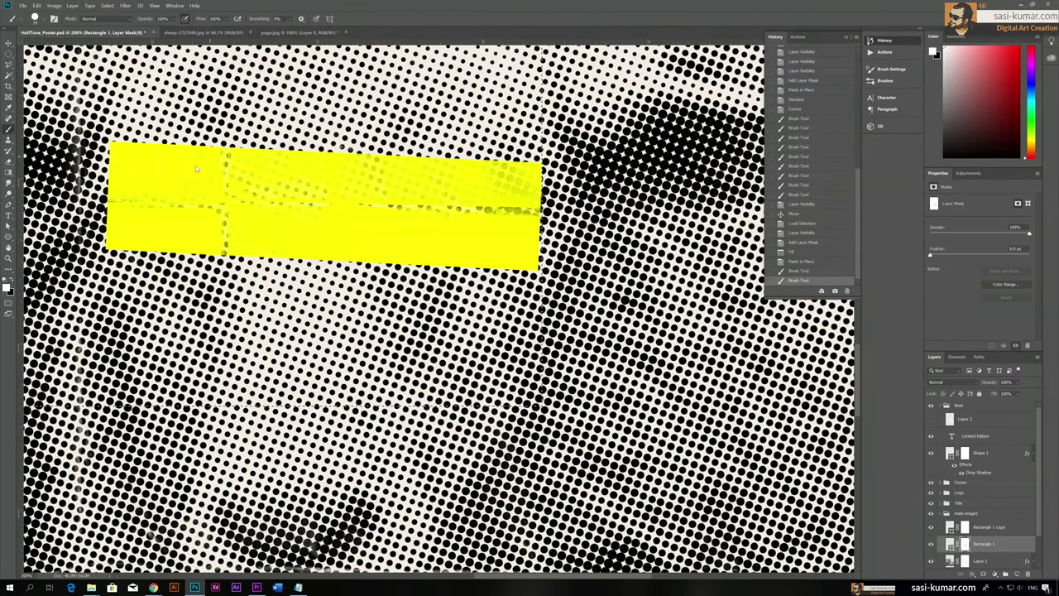
pyautogui.moveTo(134, 178); pyautogui.dragTo(107, 173)
# Paint white on the Rectangle 1 mask over the remaining creases right of the vertical fold, keeping the main fold lines
pyautogui.moveTo(242, 148); pyautogui.dragTo(438, 153)
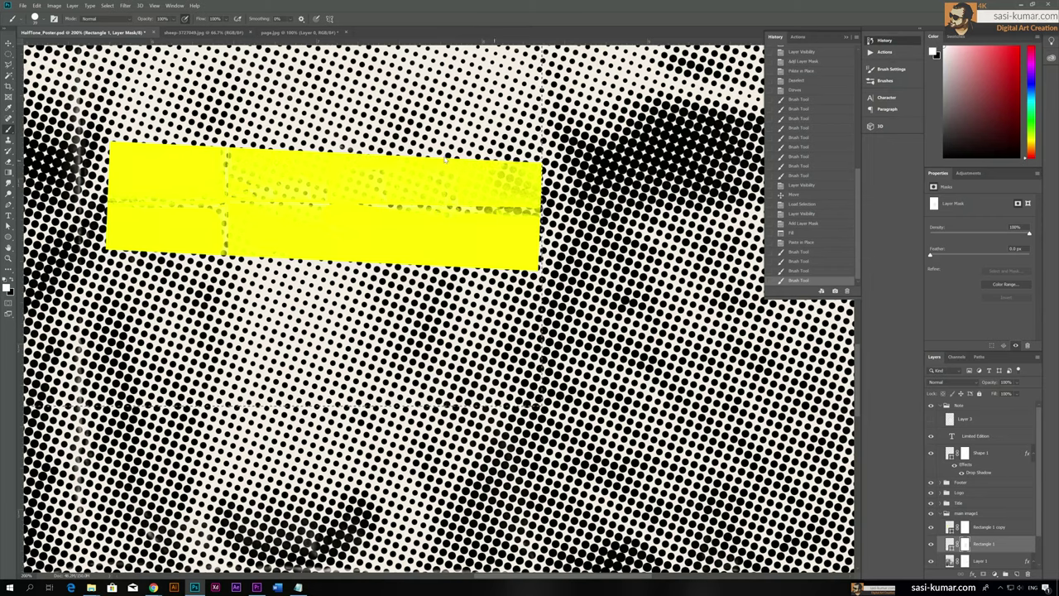
pyautogui.moveTo(446, 209); pyautogui.dragTo(534, 184)
pyautogui.moveTo(464, 178)
pyautogui.mouseDown()
pyautogui.moveTo(342, 165)
pyautogui.moveTo(520, 170)
pyautogui.moveTo(404, 168)
pyautogui.moveTo(512, 177)
pyautogui.mouseUp()
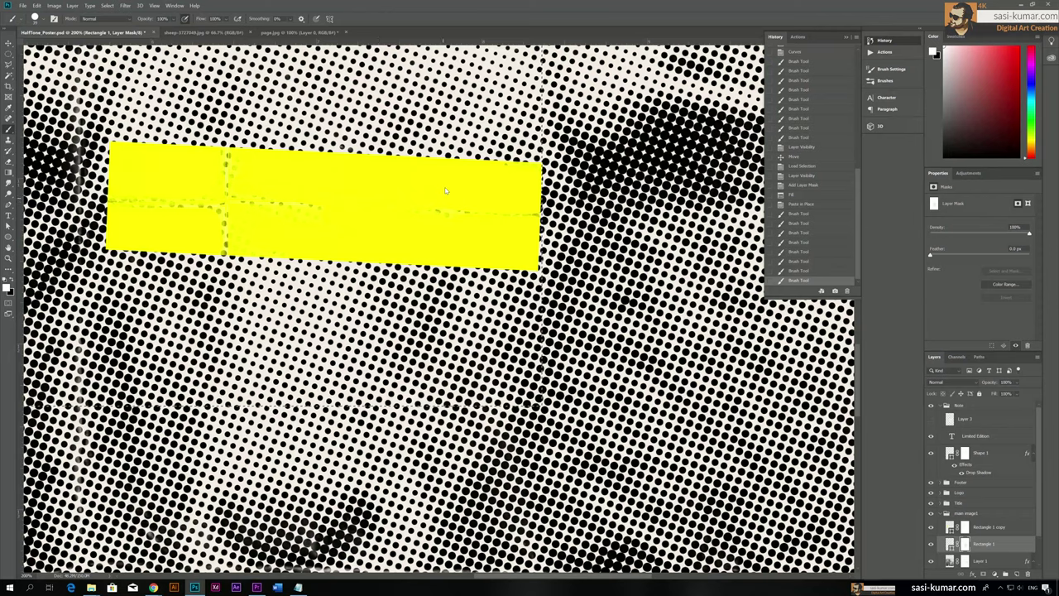
pyautogui.hotkey('ctrl', 'z')
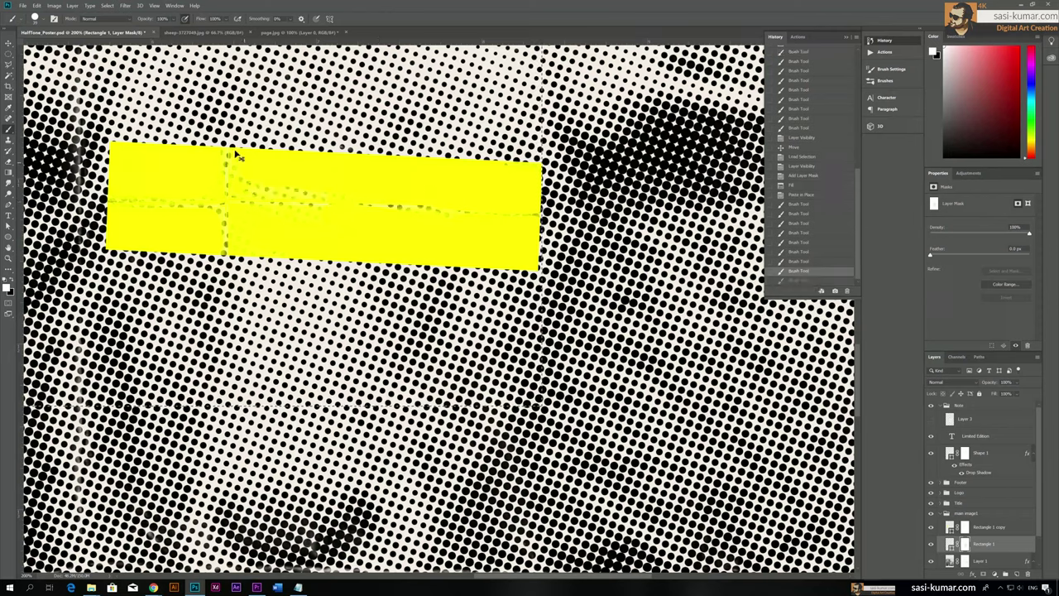
pyautogui.moveTo(237, 171); pyautogui.dragTo(418, 182)
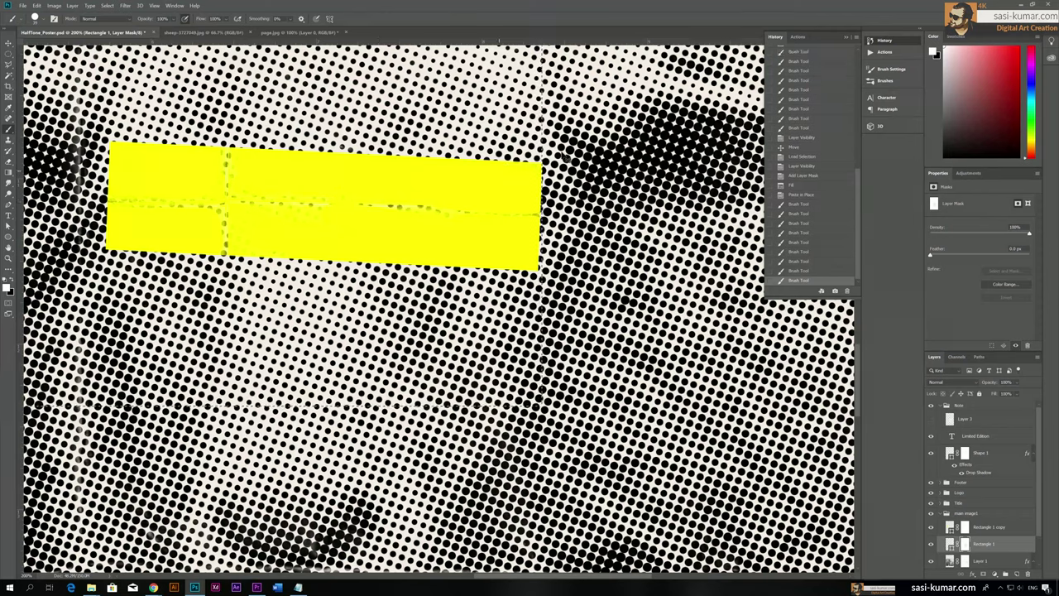
pyautogui.click(286, 230)
pyautogui.moveTo(260, 230); pyautogui.dragTo(323, 250)
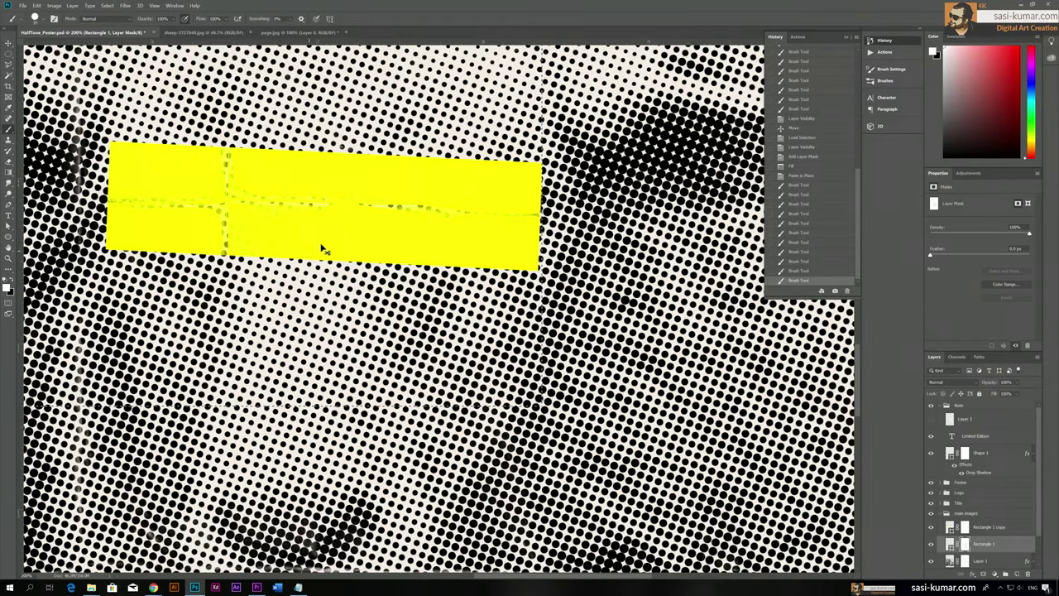
# Clear the active selection and check the fold wear on both yellow bars against the whole poster
pyautogui.scroll(-5, 397, 248)
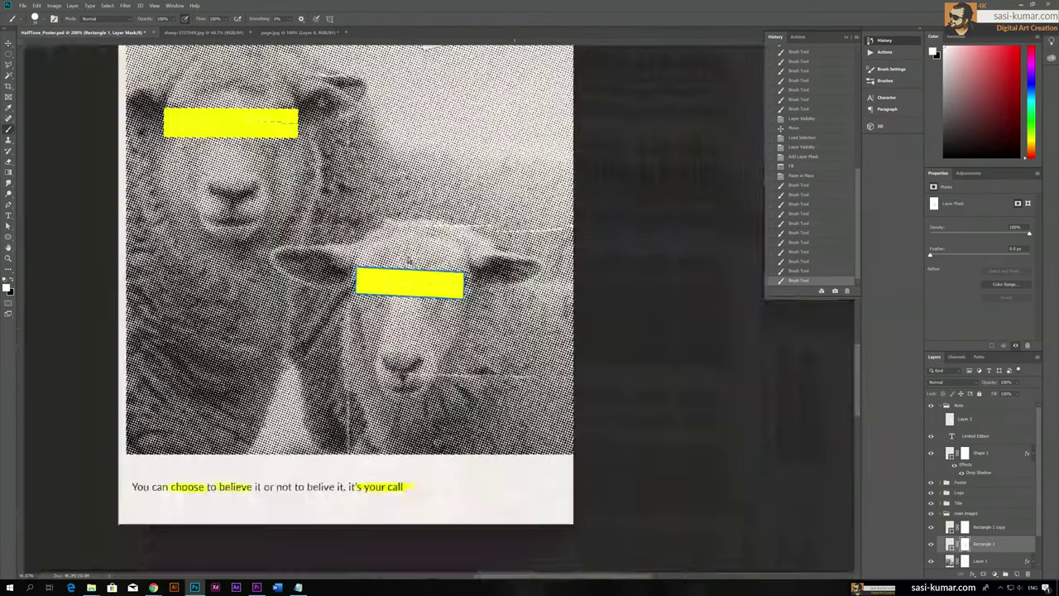
pyautogui.scroll(-3, 408, 258)
pyautogui.hotkey('ctrl', 'd')
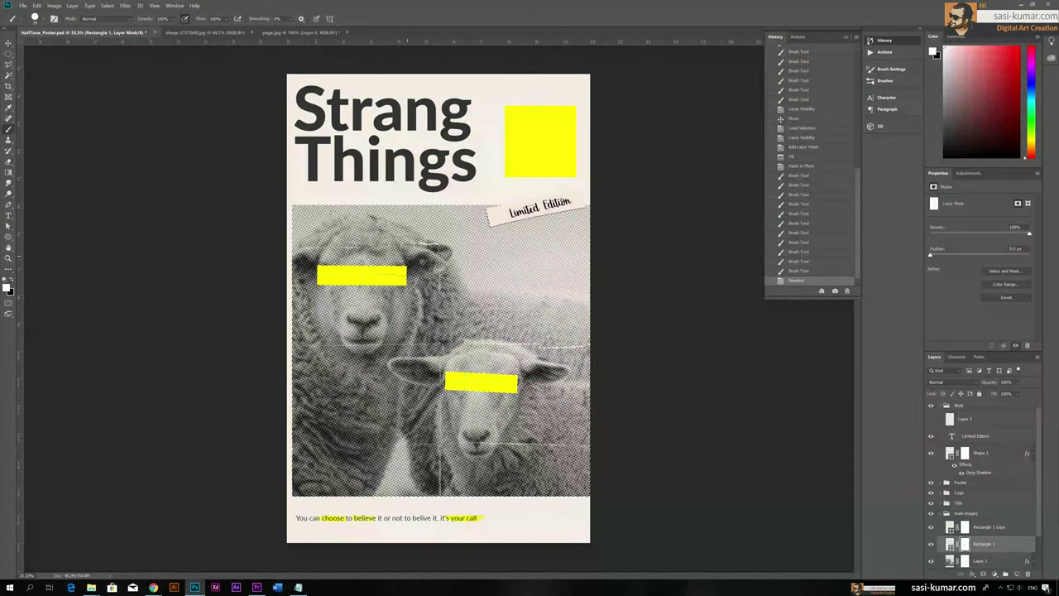
pyautogui.scroll(1, 439, 305)
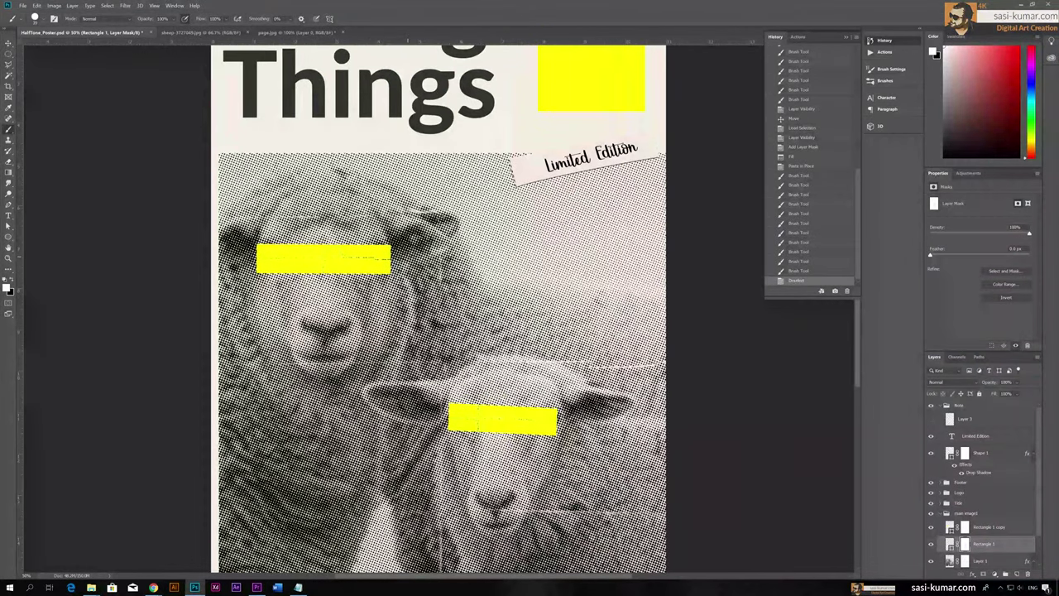
pyautogui.moveTo(440, 222); pyautogui.dragTo(402, 191)
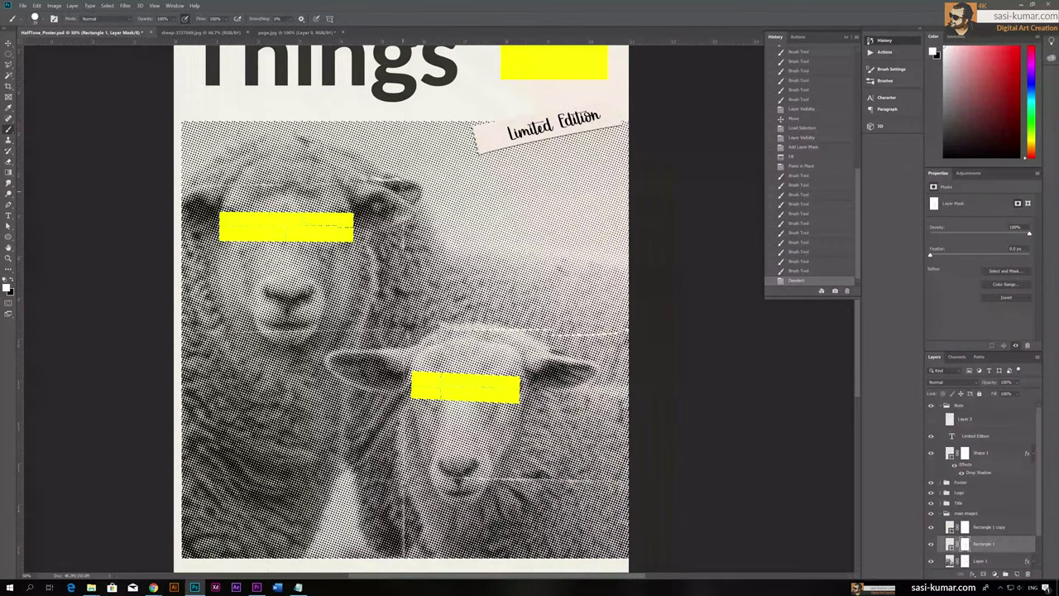
pyautogui.scroll(-2, 402, 191)
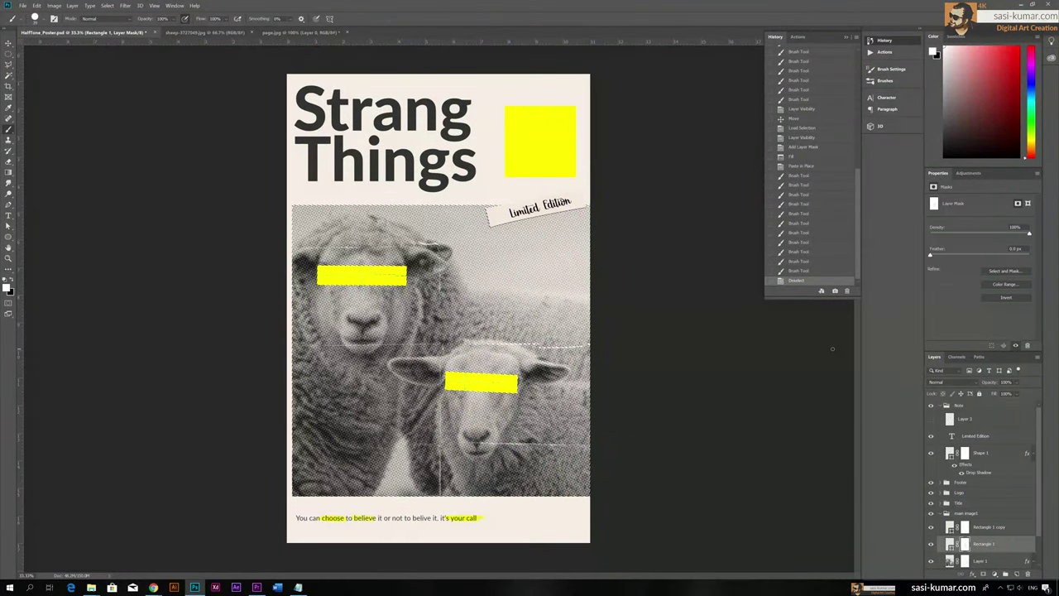
# Collapse the Note and main image1 layer groups and the History list, and duplicate the poster document
pyautogui.click(941, 406)
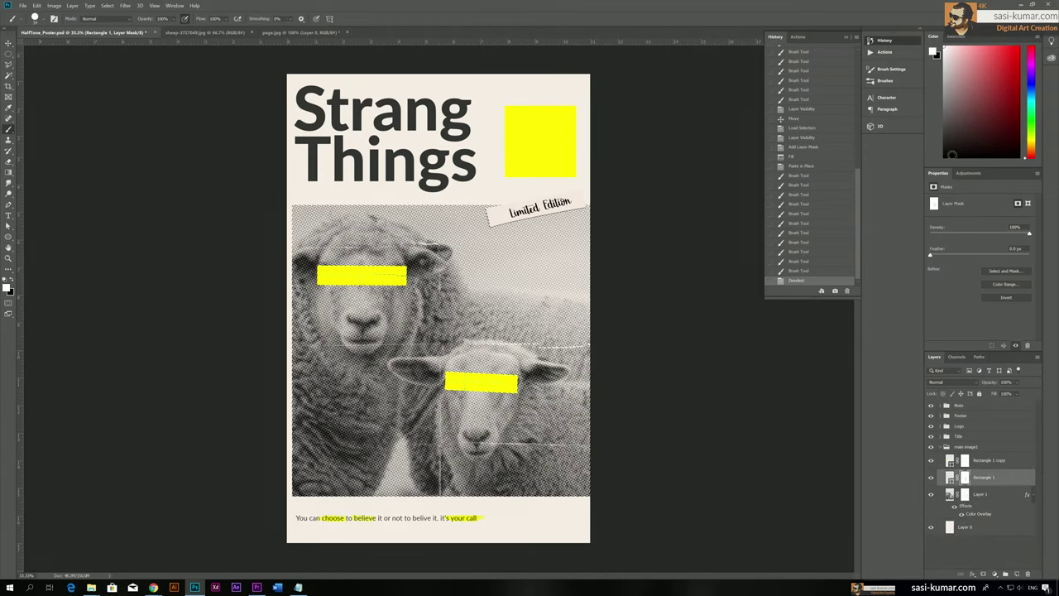
pyautogui.click(844, 38)
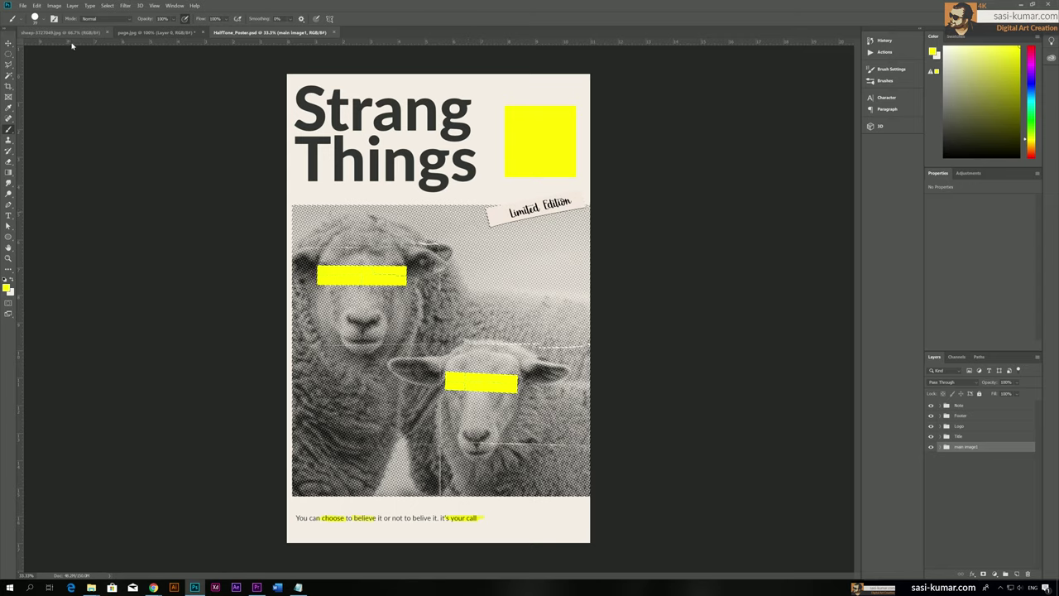
pyautogui.click(54, 6)
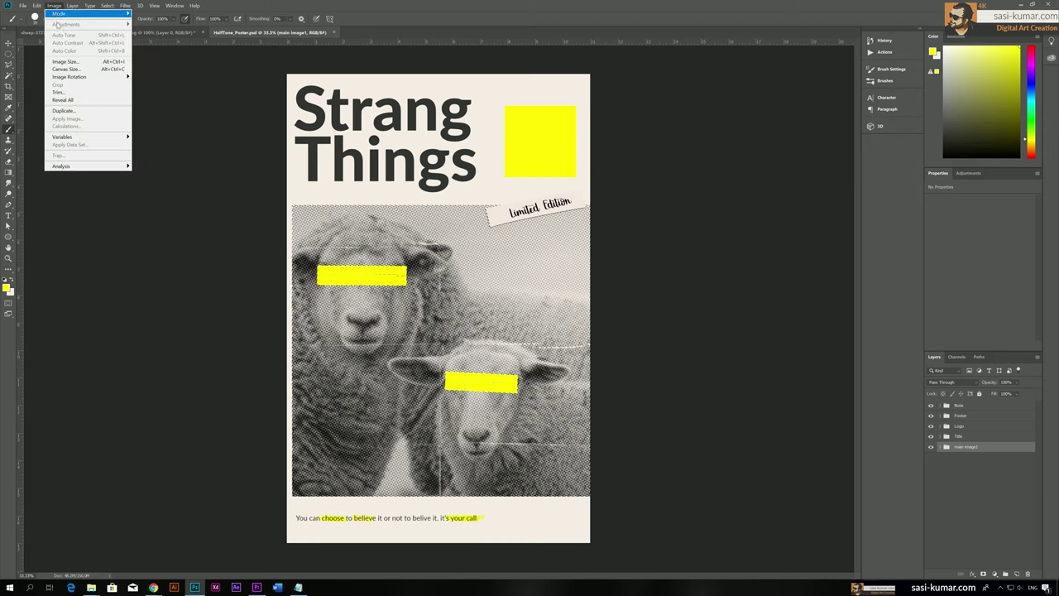
pyautogui.click(93, 113)
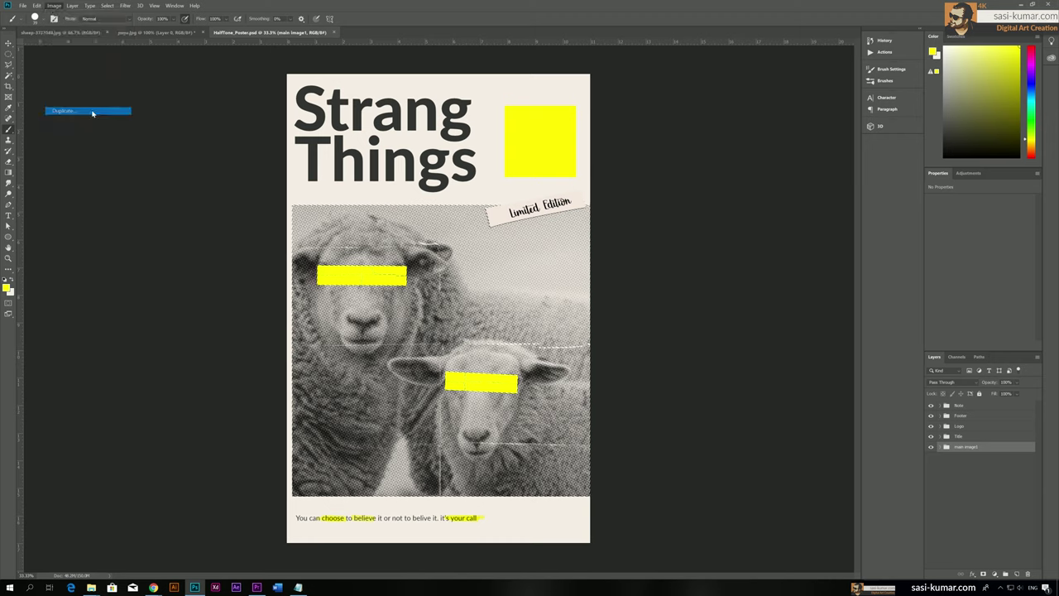
pyautogui.click(589, 186)
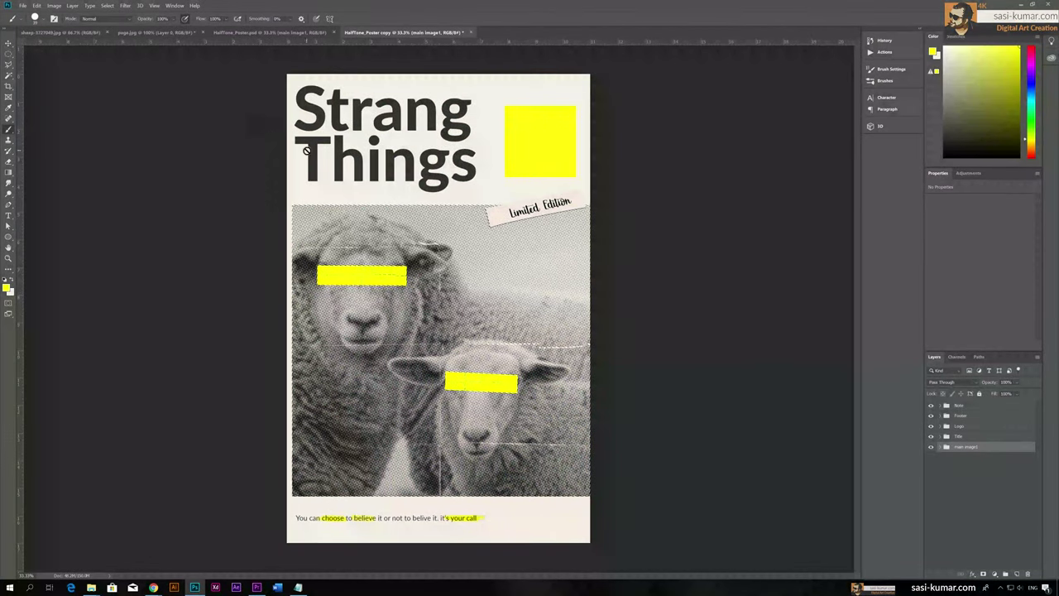
# Recolour the "Limited Edition" text in the duplicate to blue 002aff, switched to its web-safe match 0033ff
pyautogui.hotkey('ctrl', '+')
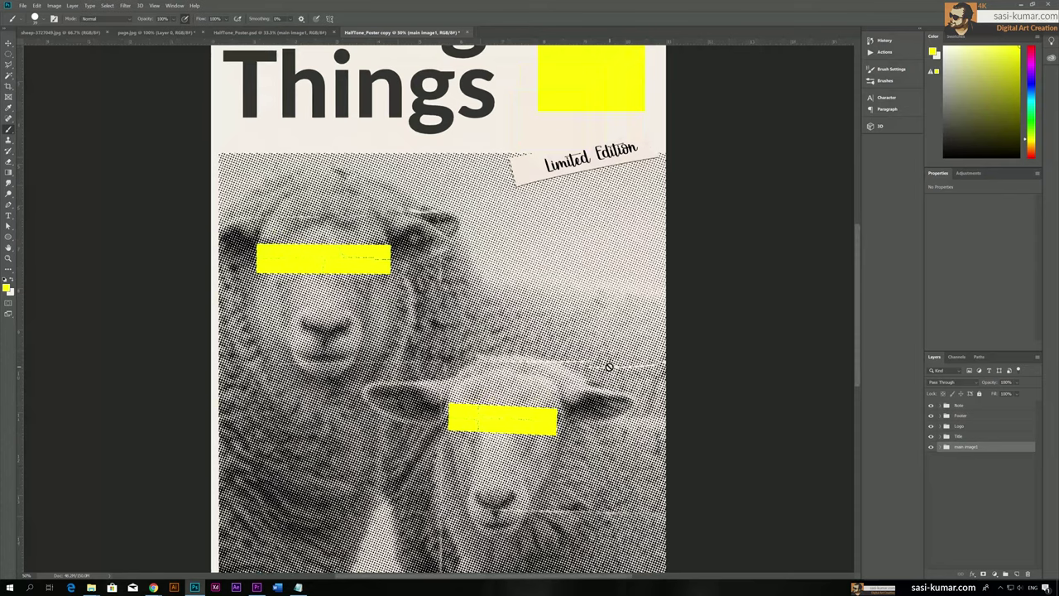
pyautogui.press('v')
pyautogui.click(610, 178)
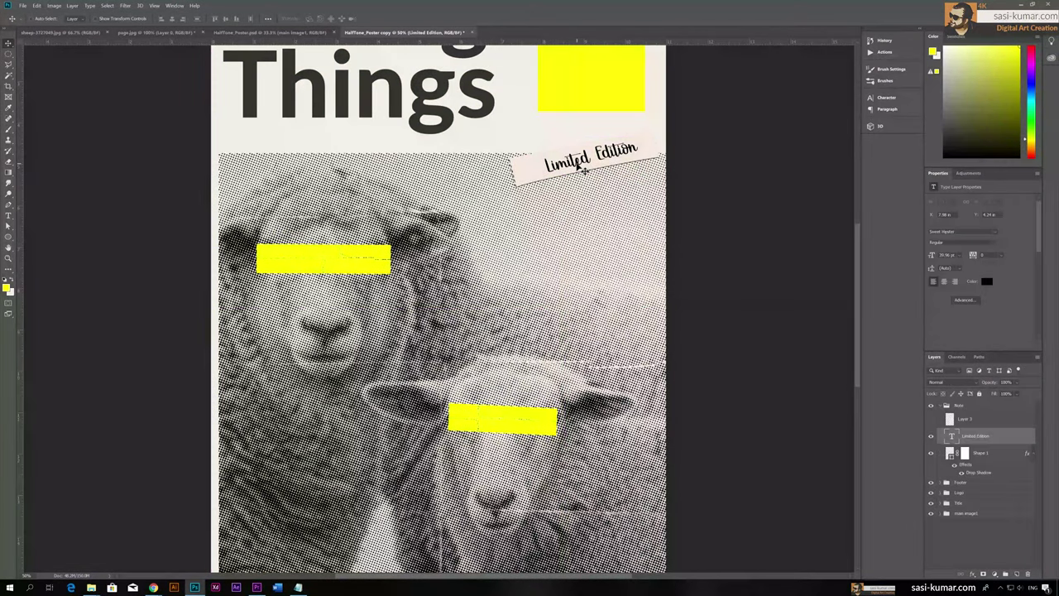
pyautogui.click(985, 281)
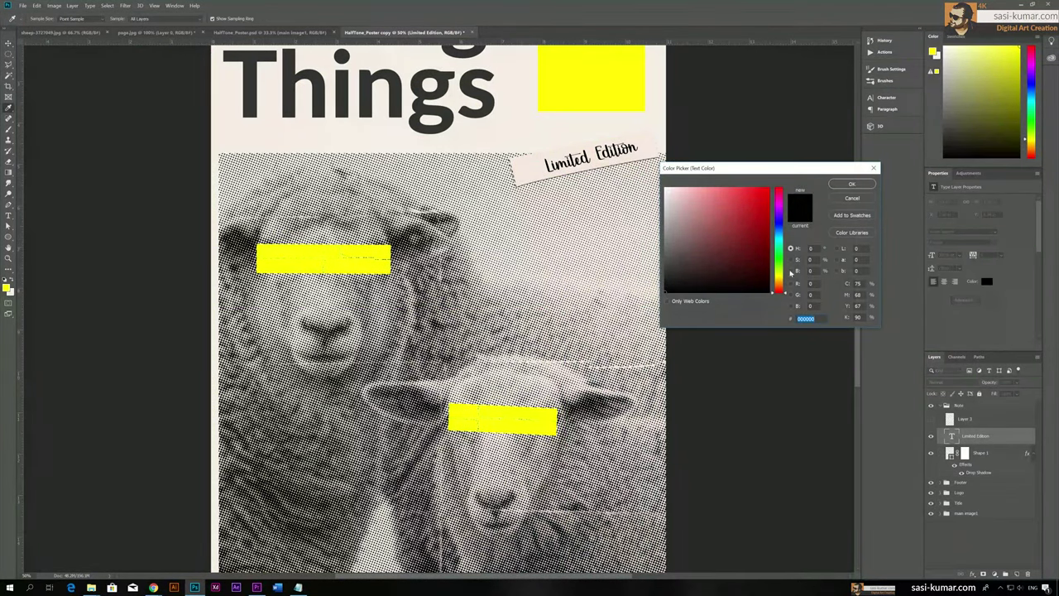
pyautogui.write('002aff')
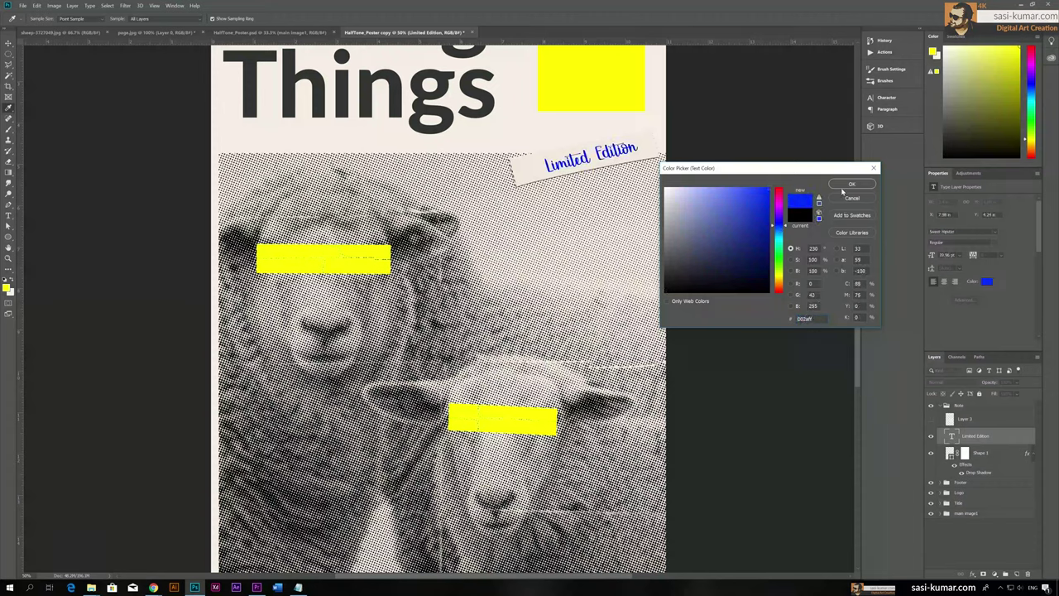
pyautogui.click(818, 218)
pyautogui.click(842, 185)
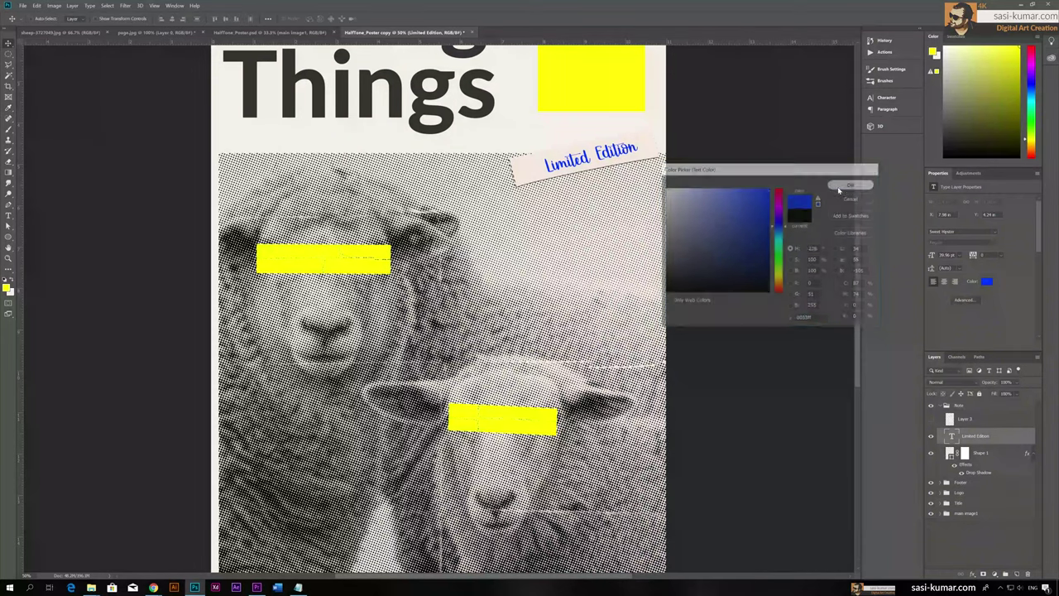
# Check the Color Overlay settings of the sheep image layer in the main image1 group
pyautogui.click(486, 308)
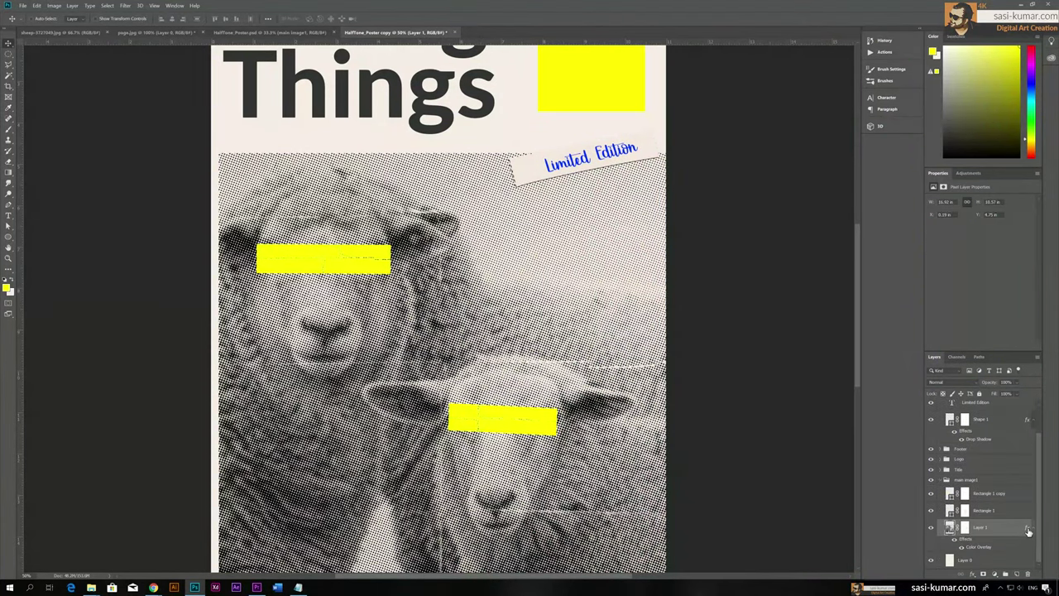
pyautogui.doubleClick(1030, 530)
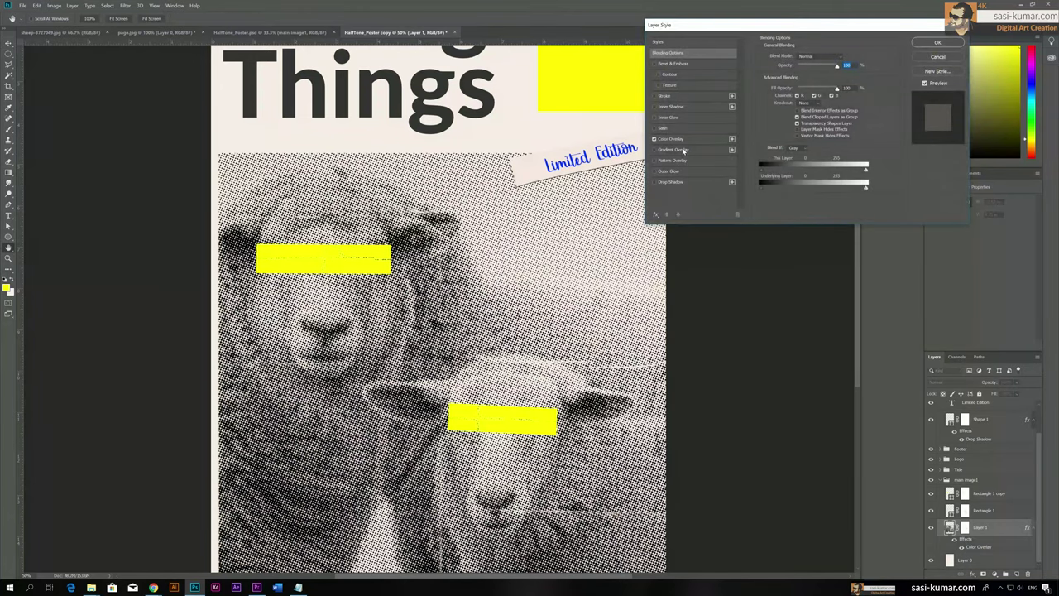
pyautogui.click(672, 139)
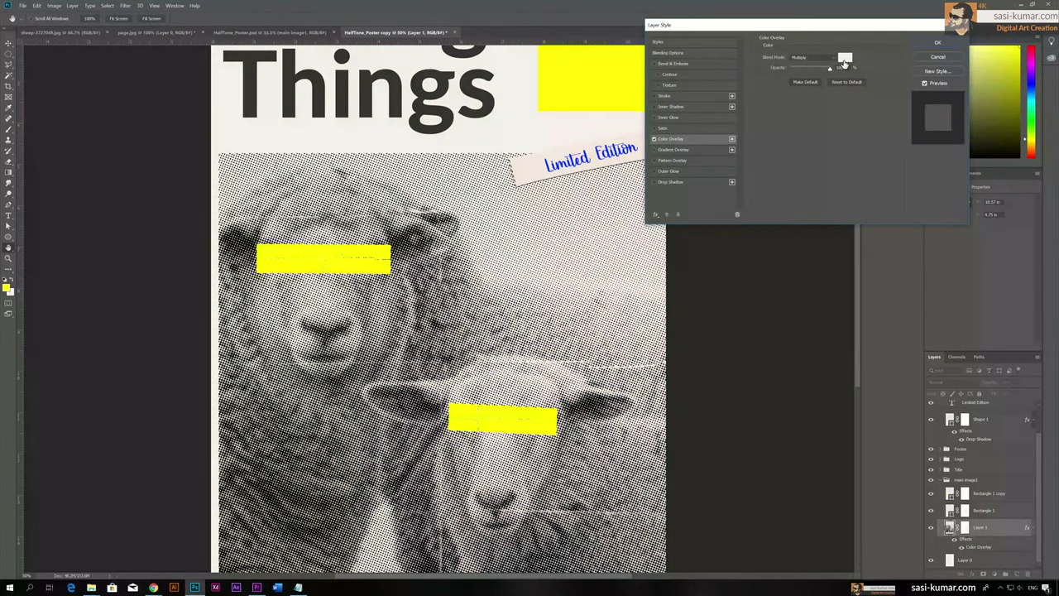
pyautogui.click(939, 43)
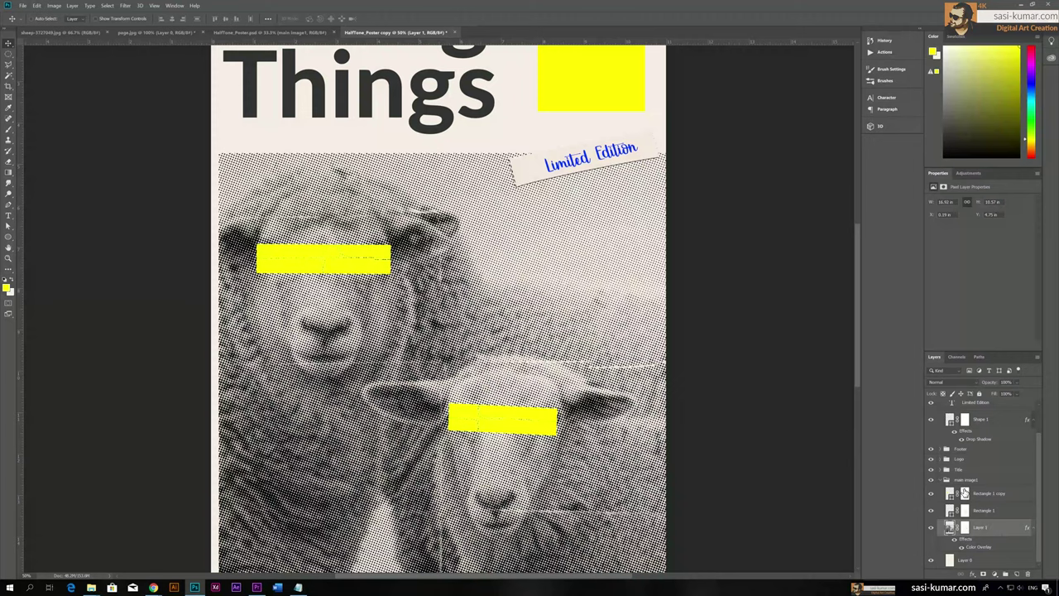
pyautogui.click(940, 482)
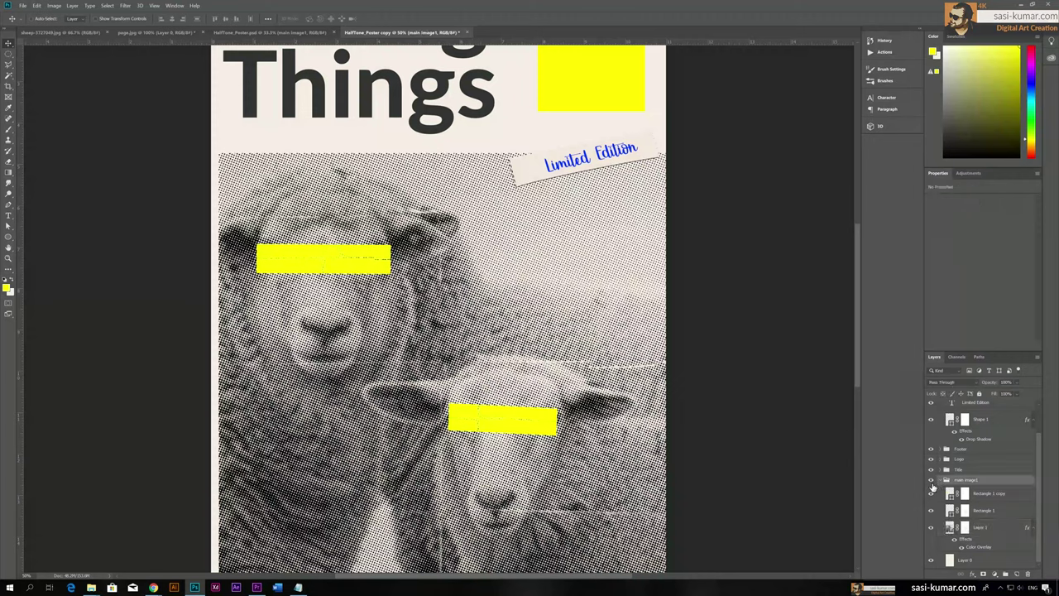
# Put the sheep image layer in its own group and add a Color Overlay in blue 0033ff to that group
pyautogui.click(979, 528)
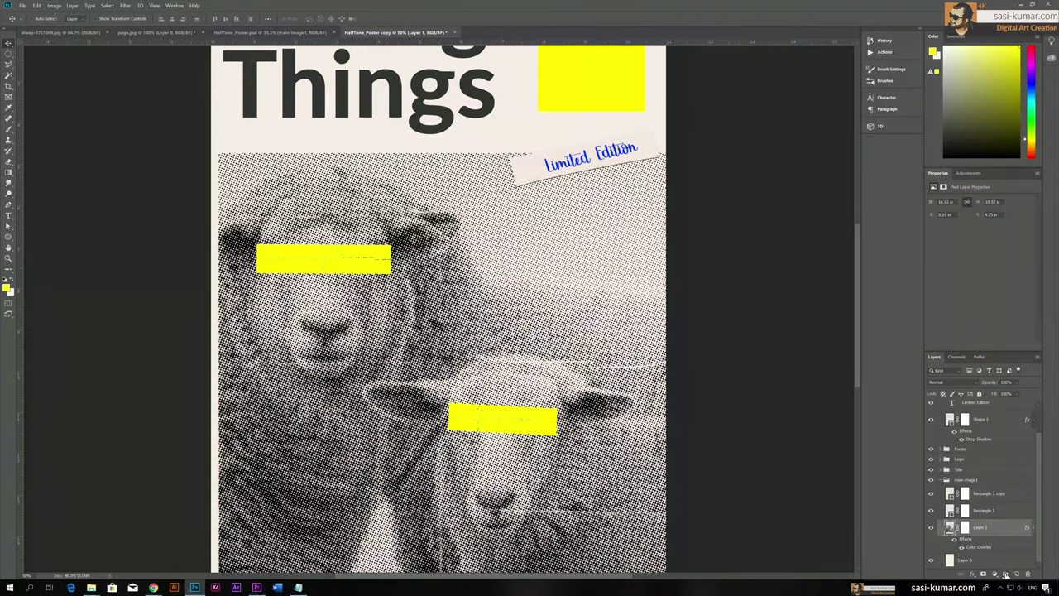
pyautogui.click(1006, 574)
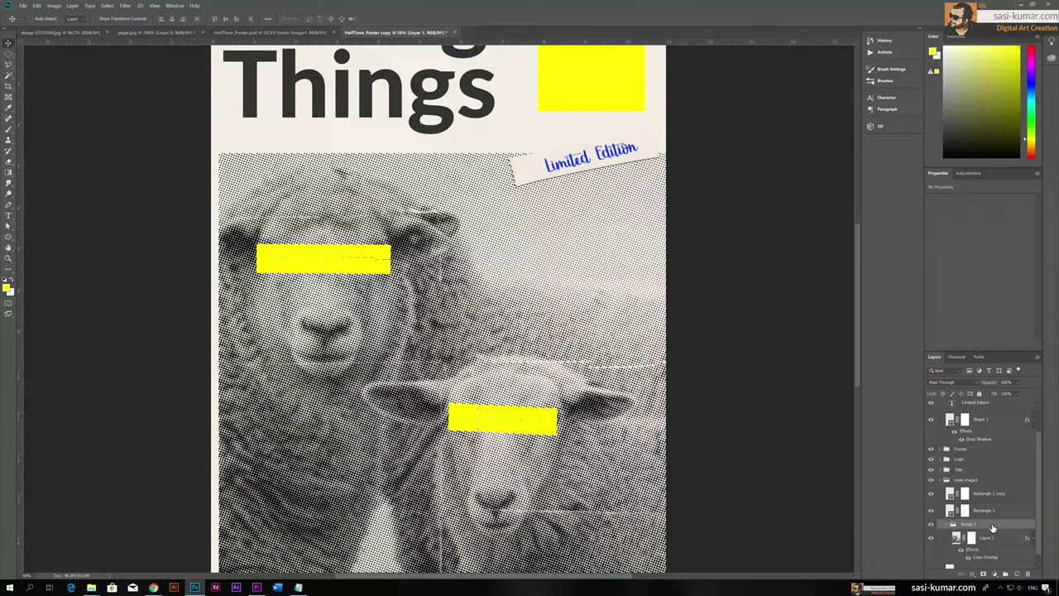
pyautogui.doubleClick(993, 526)
pyautogui.click(671, 139)
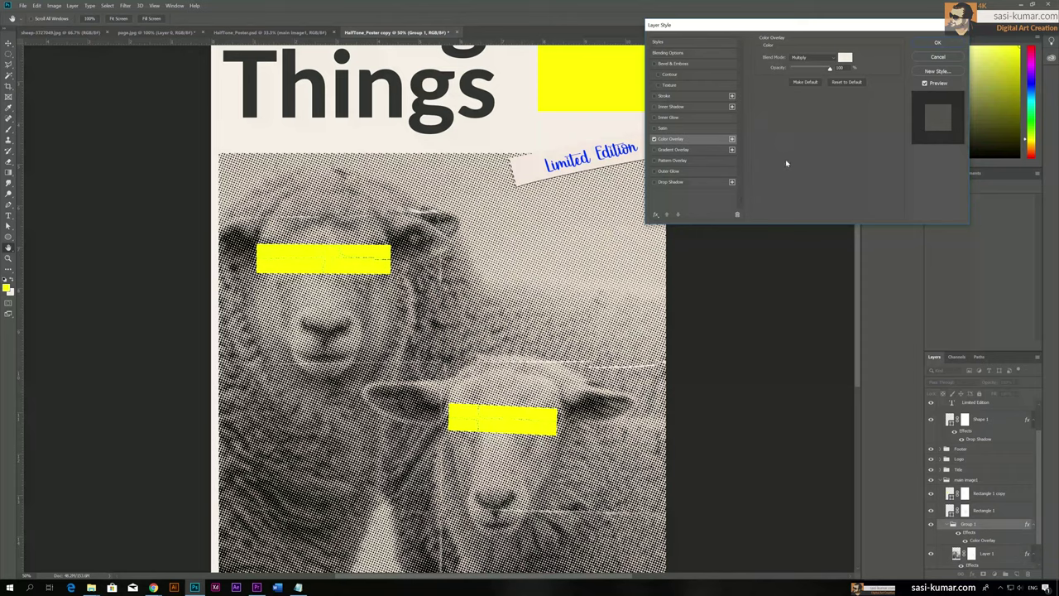
pyautogui.click(845, 59)
pyautogui.write('0000ff')
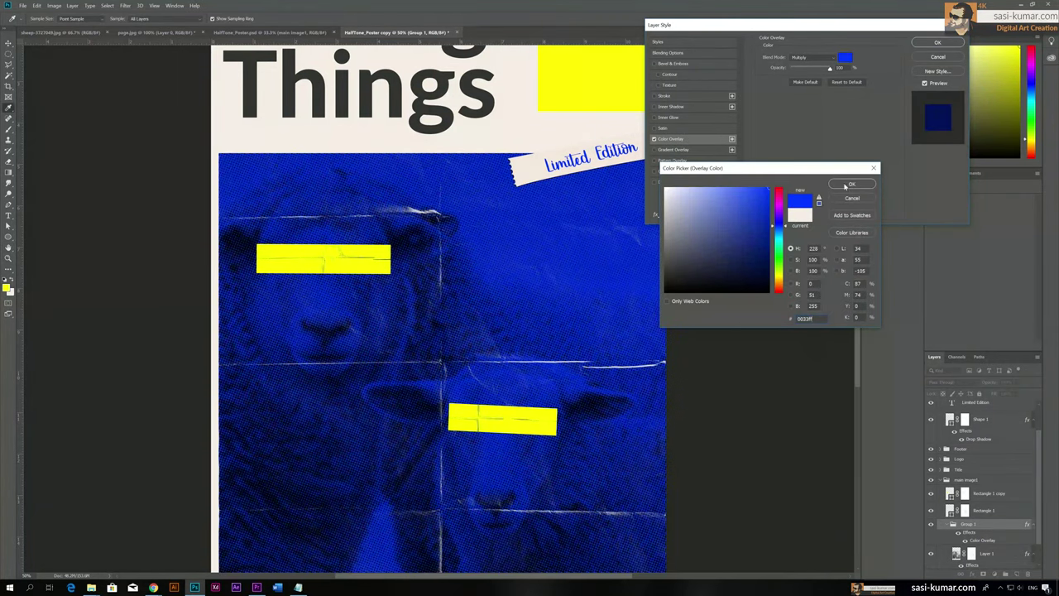
pyautogui.click(851, 184)
# Try the Overlay, Linear Dodge (Add) and Lighter Color blend modes for the sheep group's blue Color Overlay
pyautogui.click(811, 57)
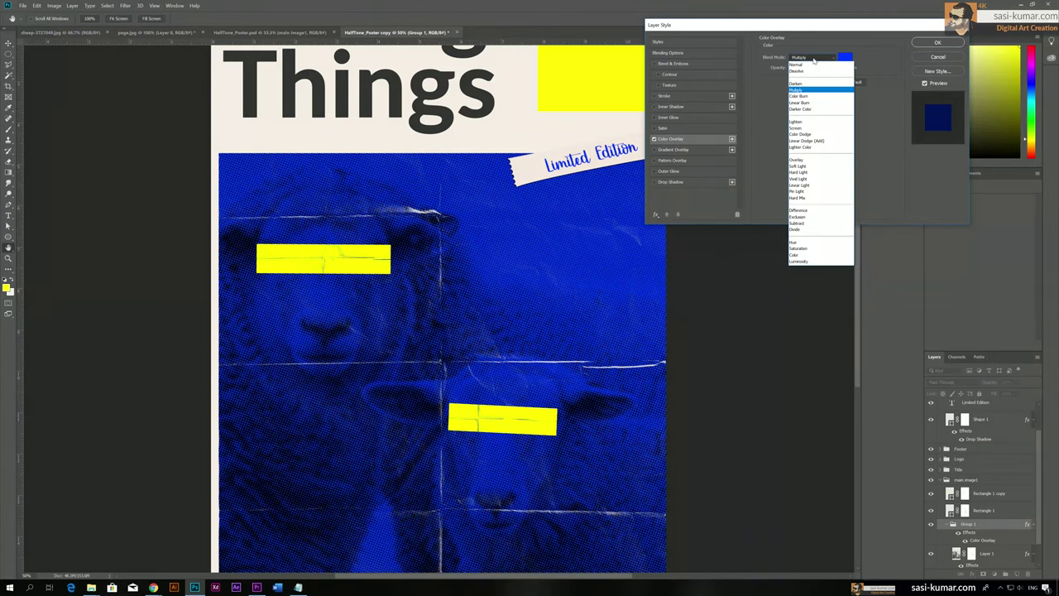
pyautogui.click(807, 159)
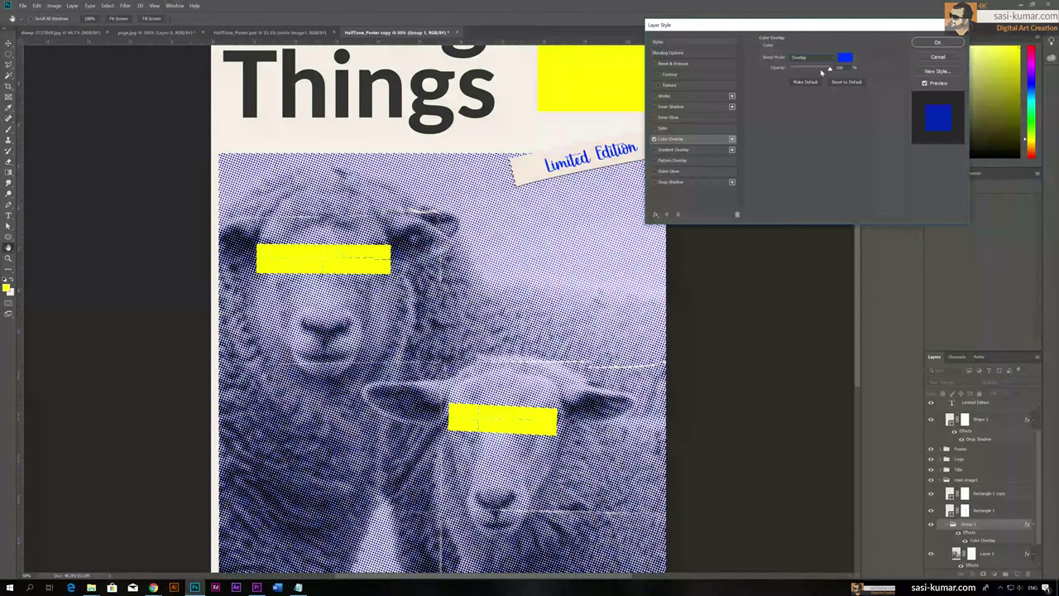
pyautogui.click(817, 58)
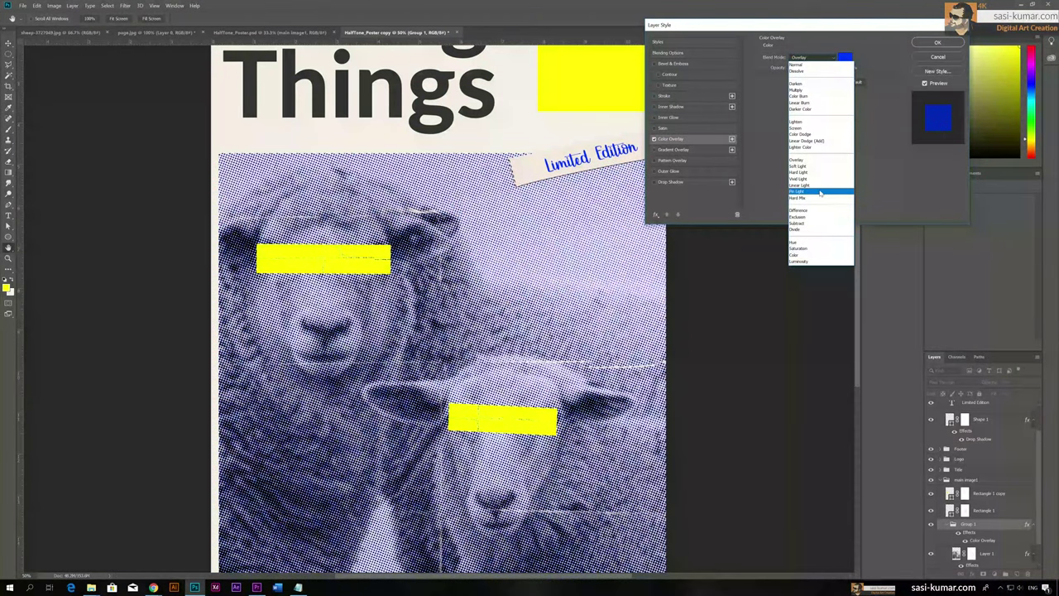
pyautogui.click(822, 141)
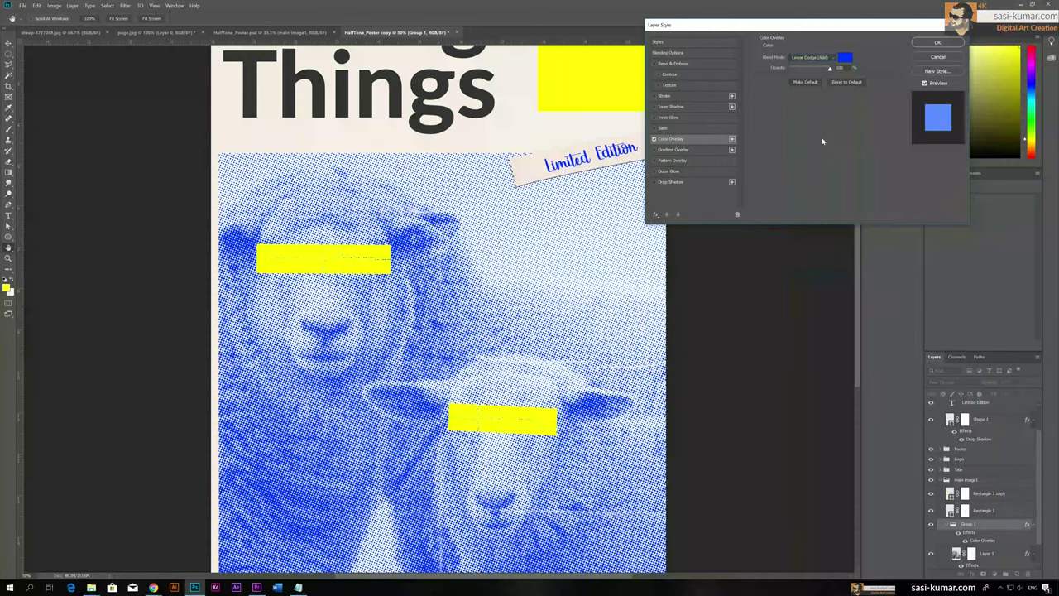
pyautogui.click(815, 58)
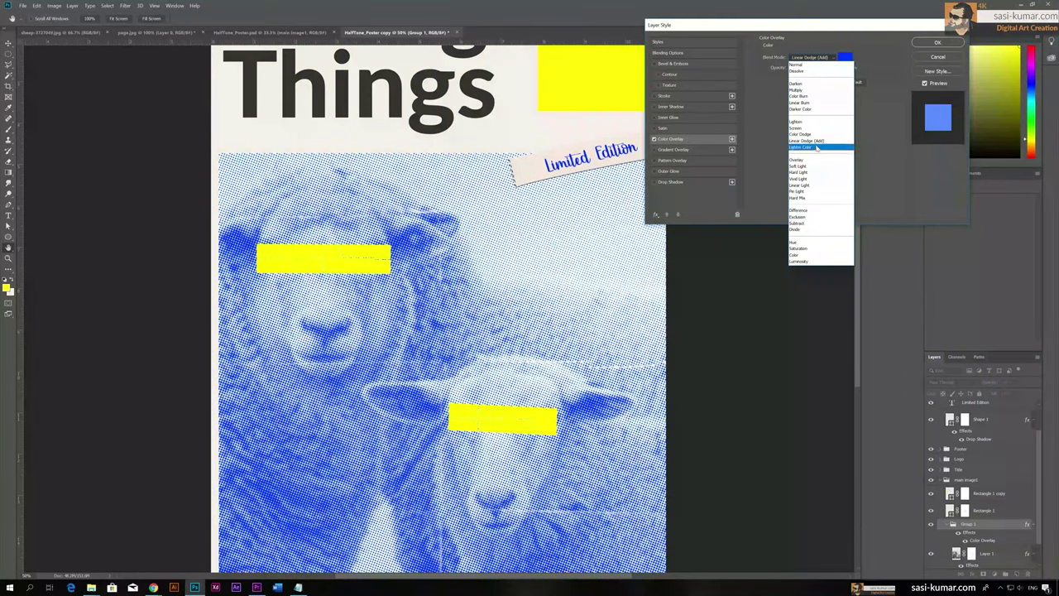
pyautogui.click(818, 141)
pyautogui.click(817, 58)
pyautogui.click(812, 151)
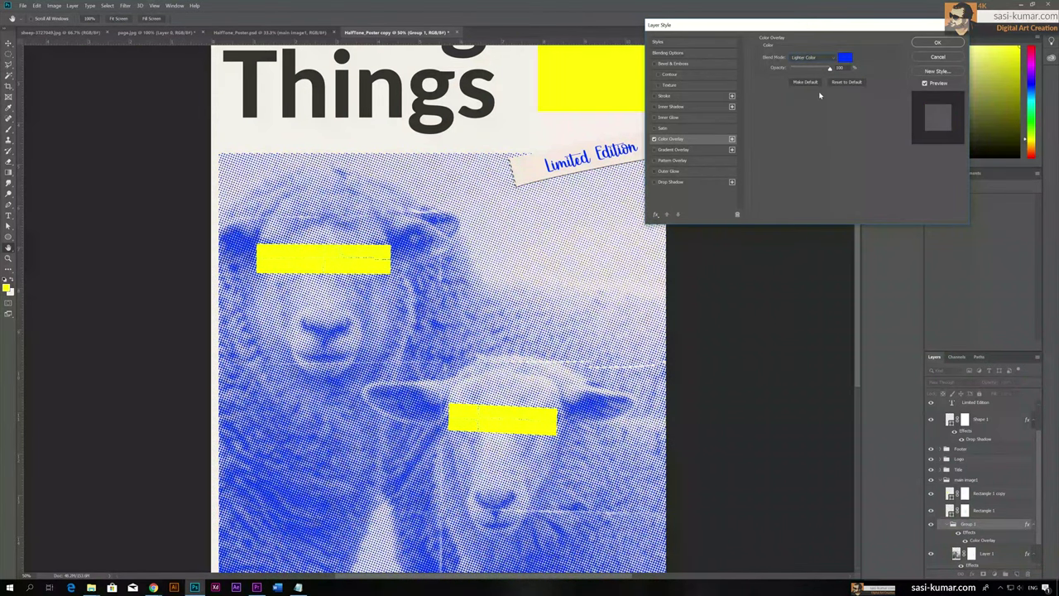
# Try the Hard Mix, Soft Light and Color Burn blend modes for the sheep group's blue Color Overlay
pyautogui.click(809, 60)
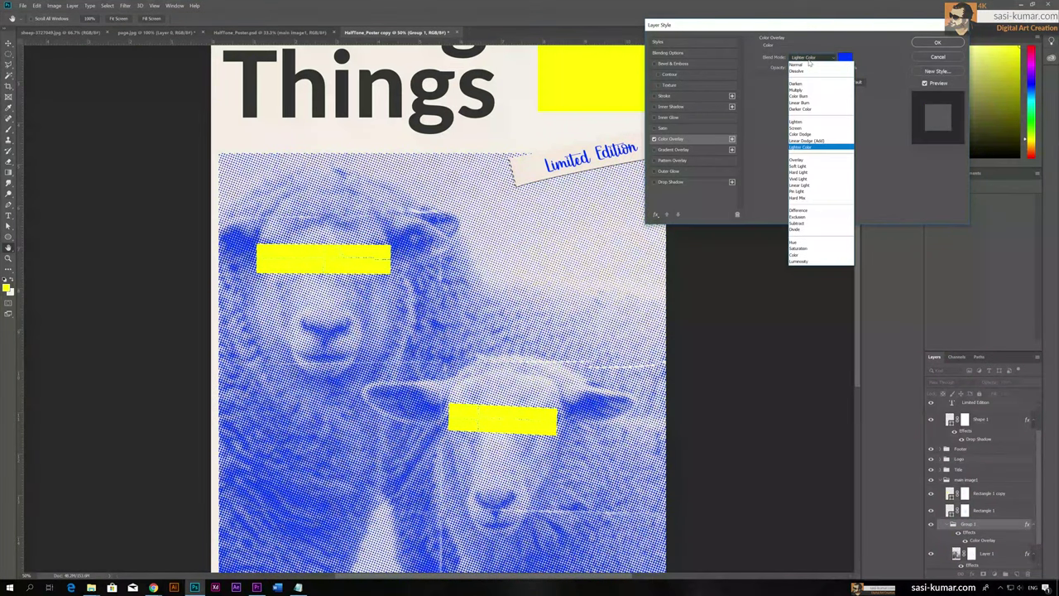
pyautogui.click(814, 199)
pyautogui.click(807, 57)
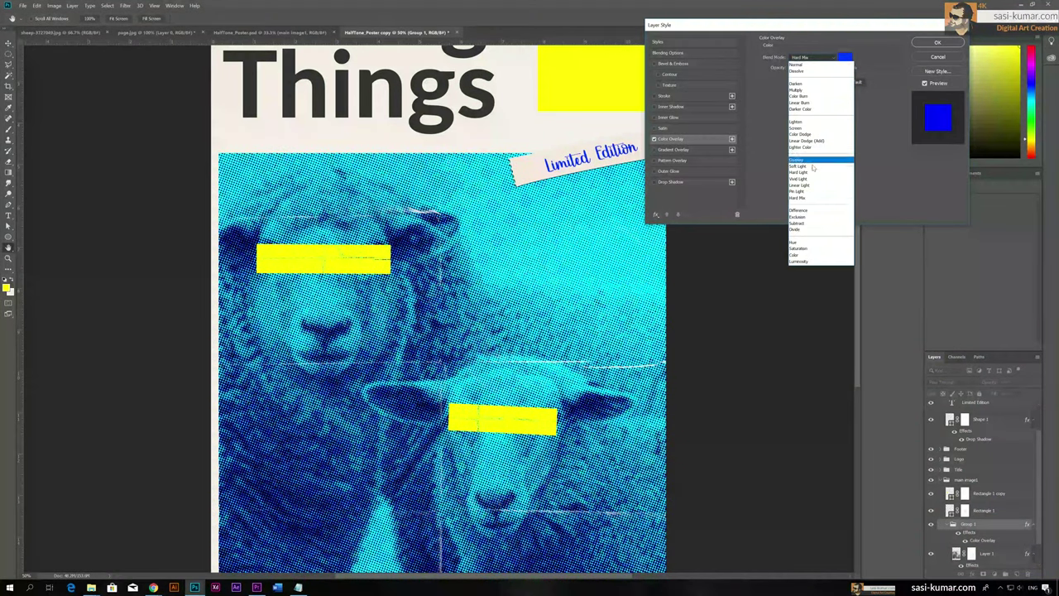
pyautogui.click(811, 170)
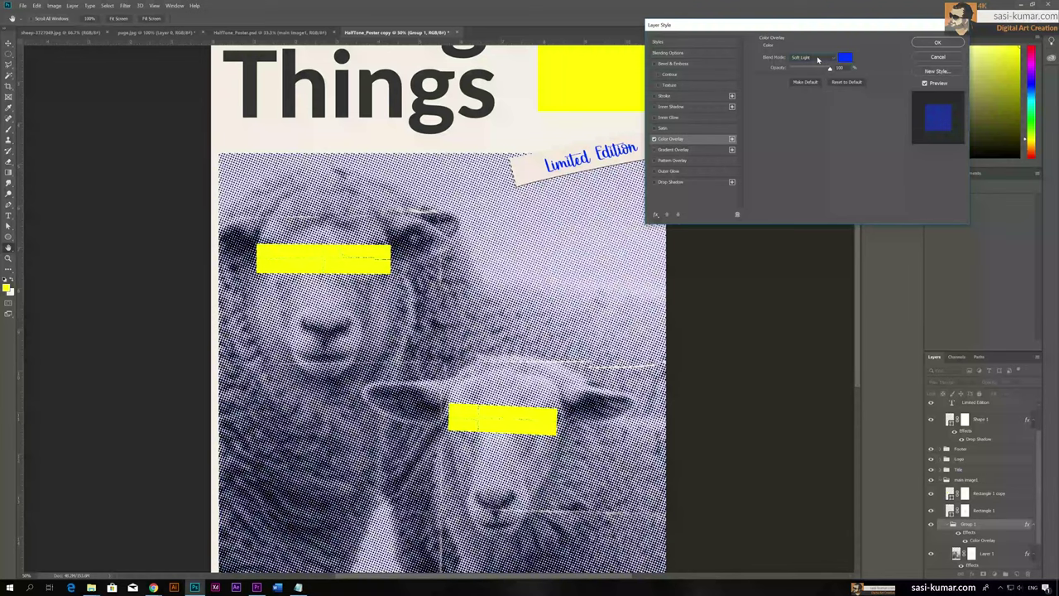
pyautogui.click(815, 58)
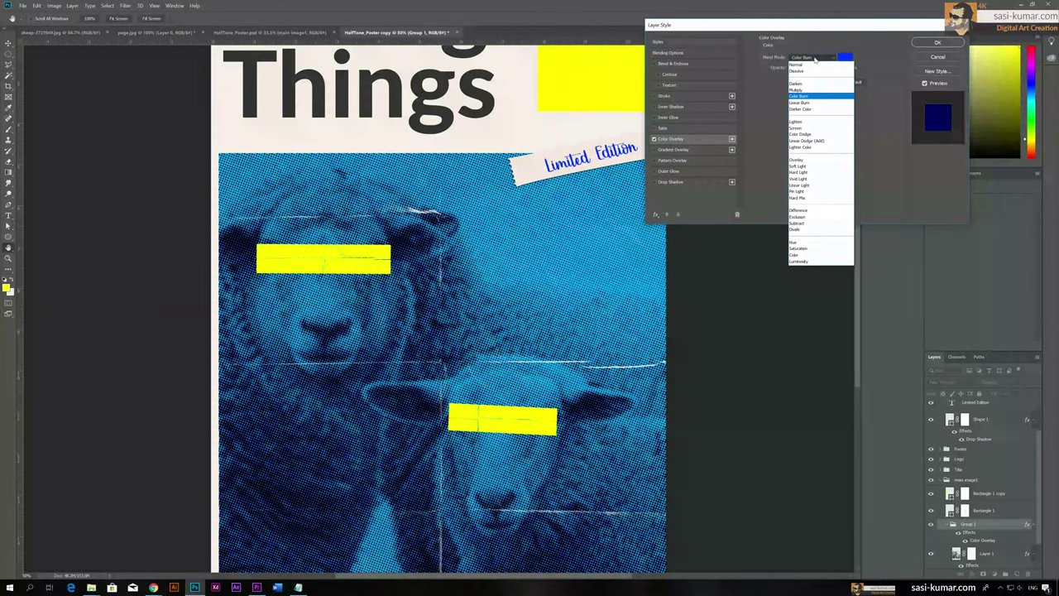
pyautogui.click(816, 58)
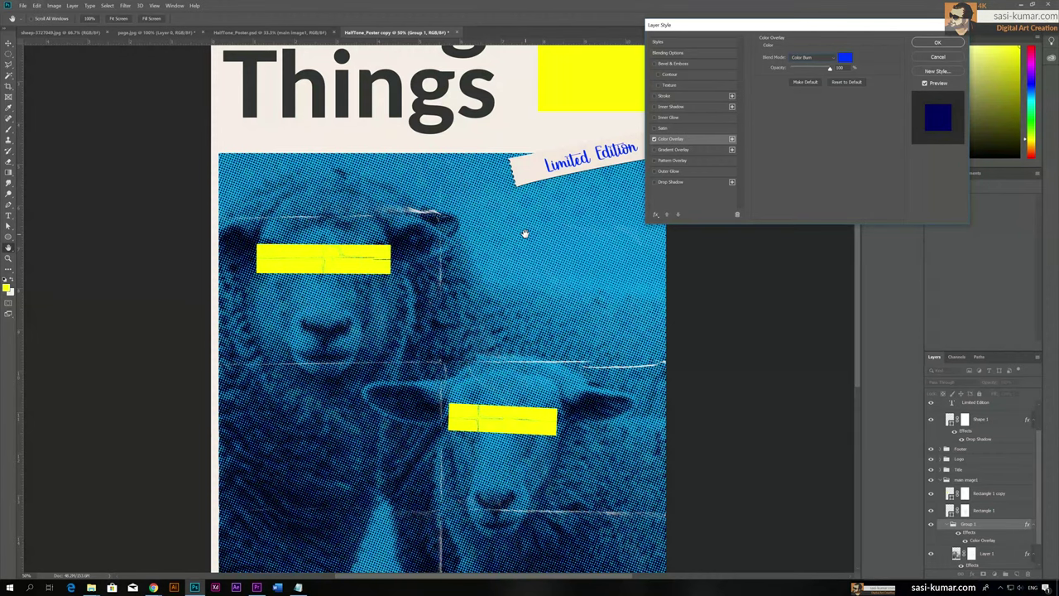
# Set the blend mode of the sheep group's Color Overlay to Hard Mix and apply the layer style
pyautogui.hotkey('ctrl', '-')
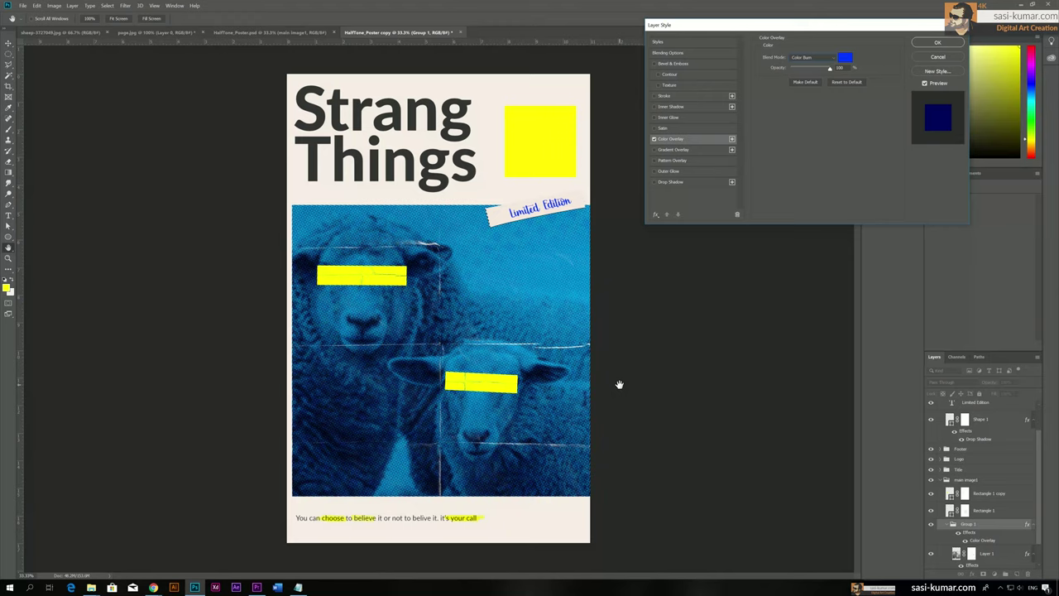
pyautogui.click(810, 57)
pyautogui.click(812, 201)
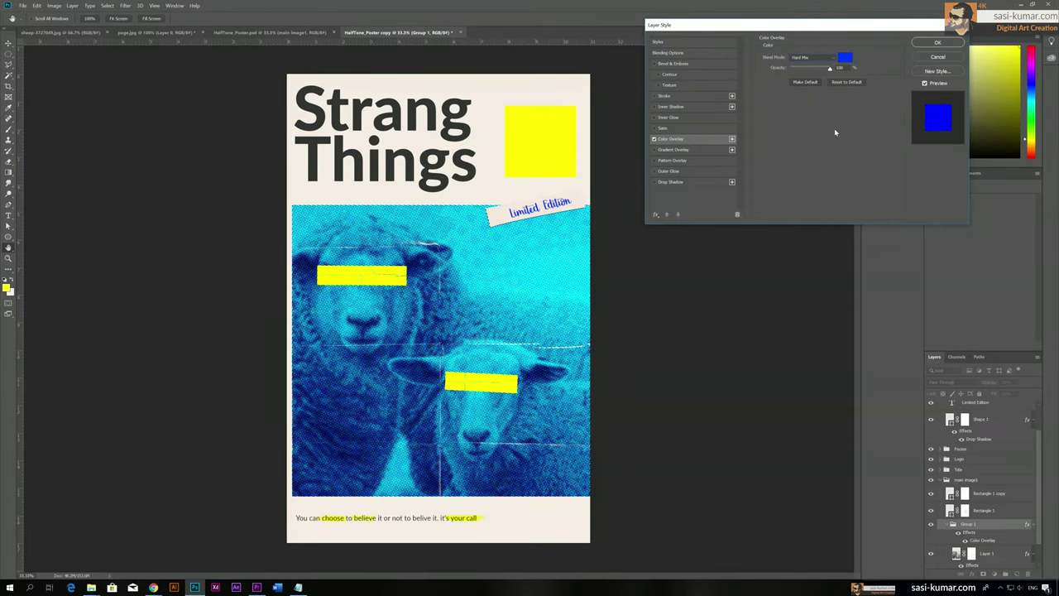
pyautogui.click(937, 42)
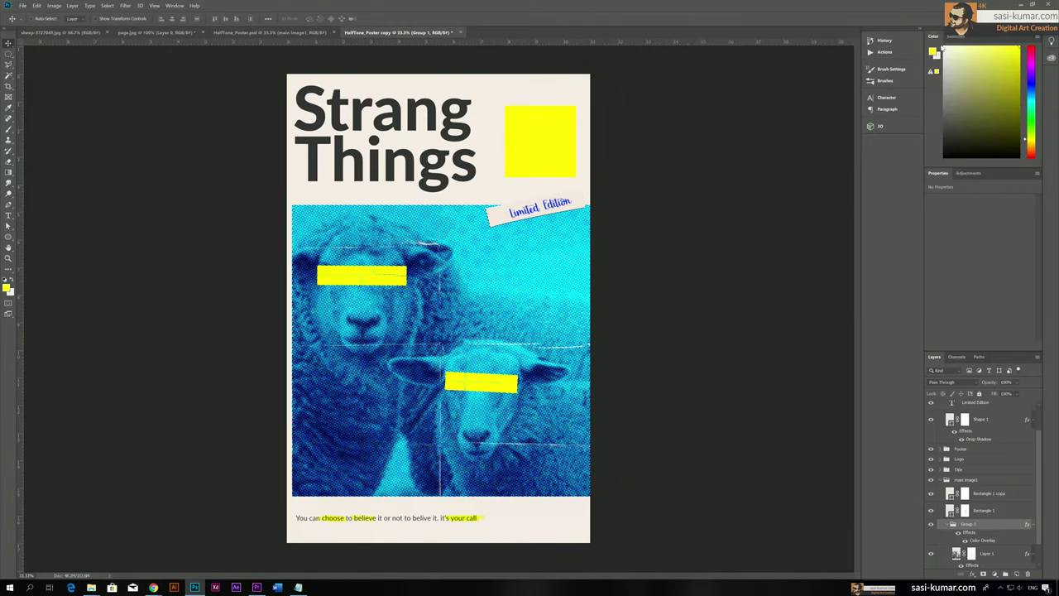
# Convert the title's text group to a Smart Object and apply Color Halftone with all four channel screen angles at 200
pyautogui.click(431, 111)
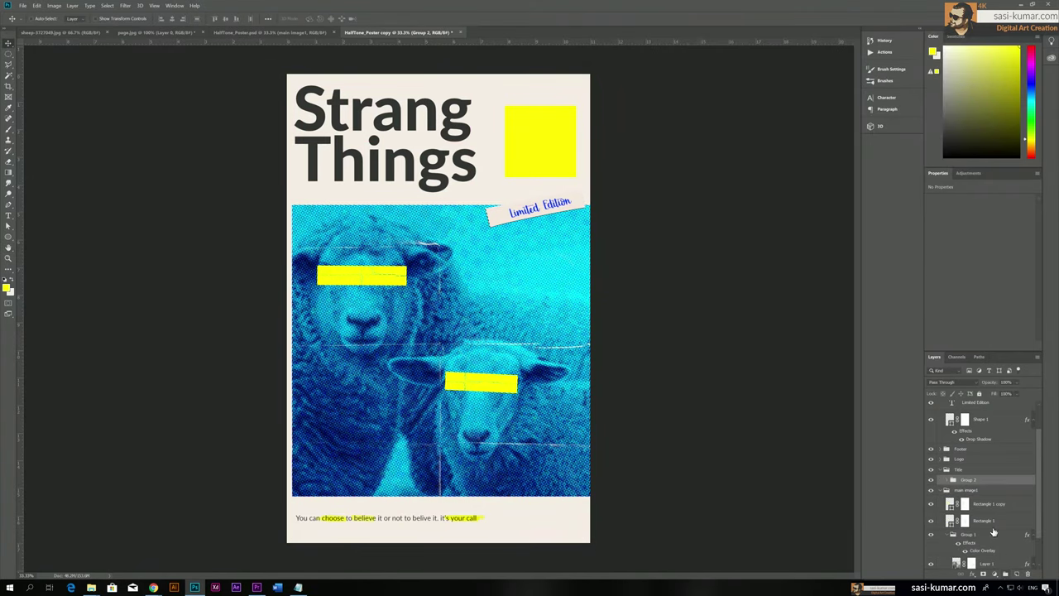
pyautogui.rightClick(983, 488)
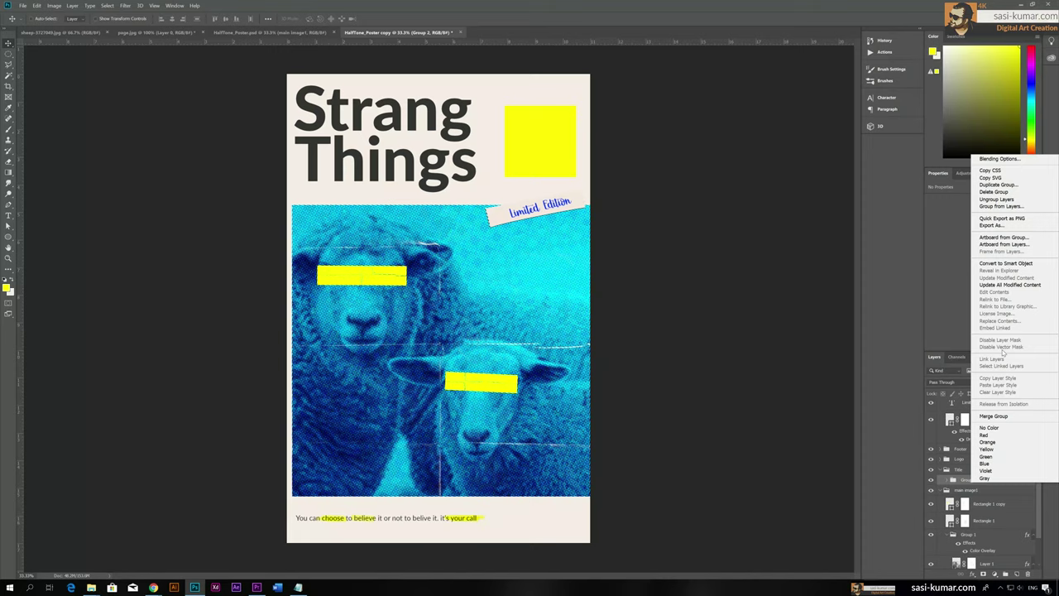
pyautogui.click(1003, 263)
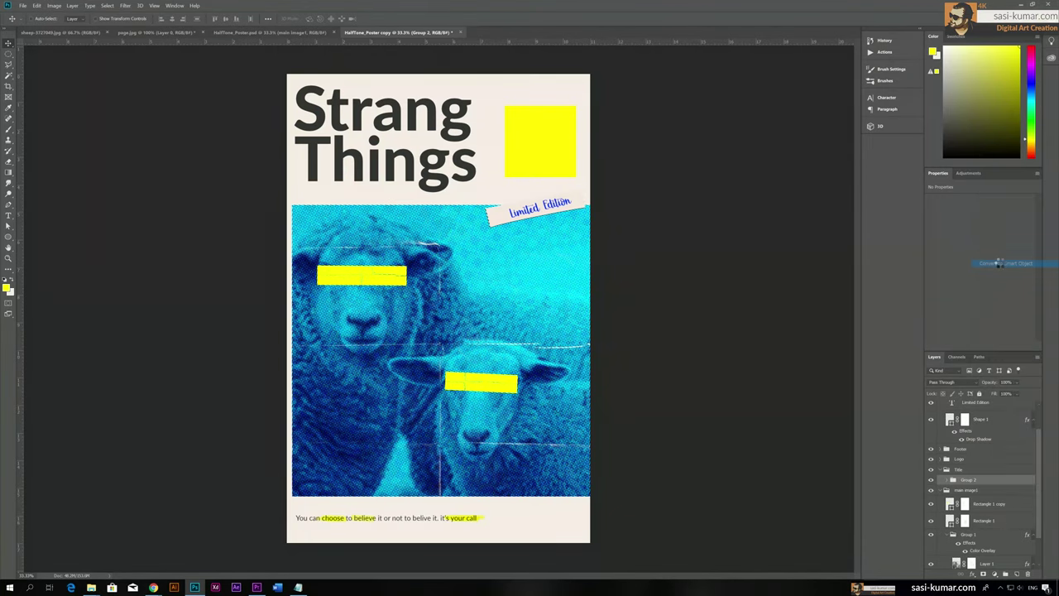
pyautogui.click(124, 6)
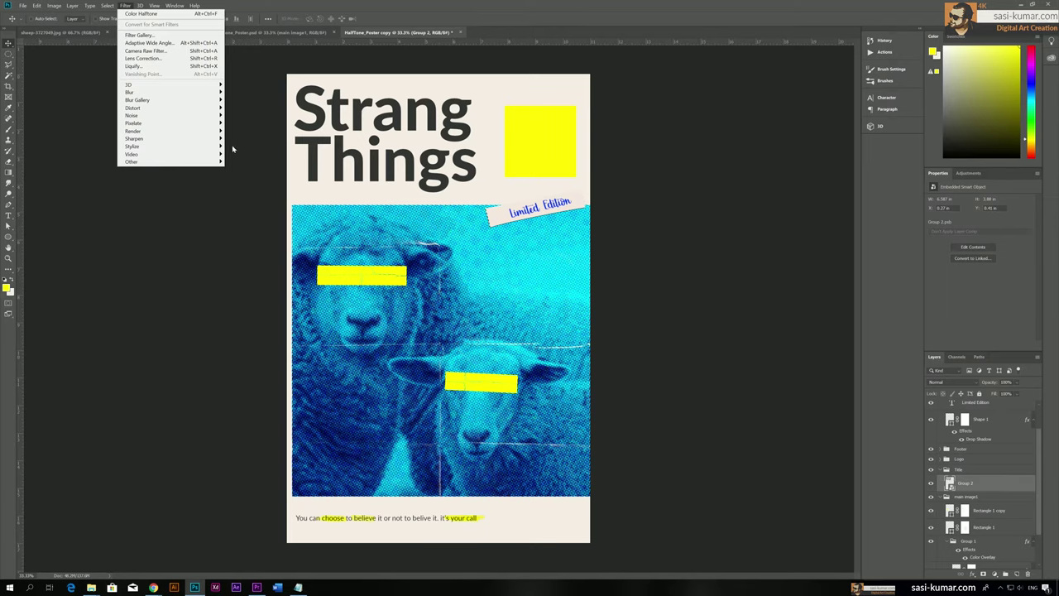
pyautogui.click(187, 14)
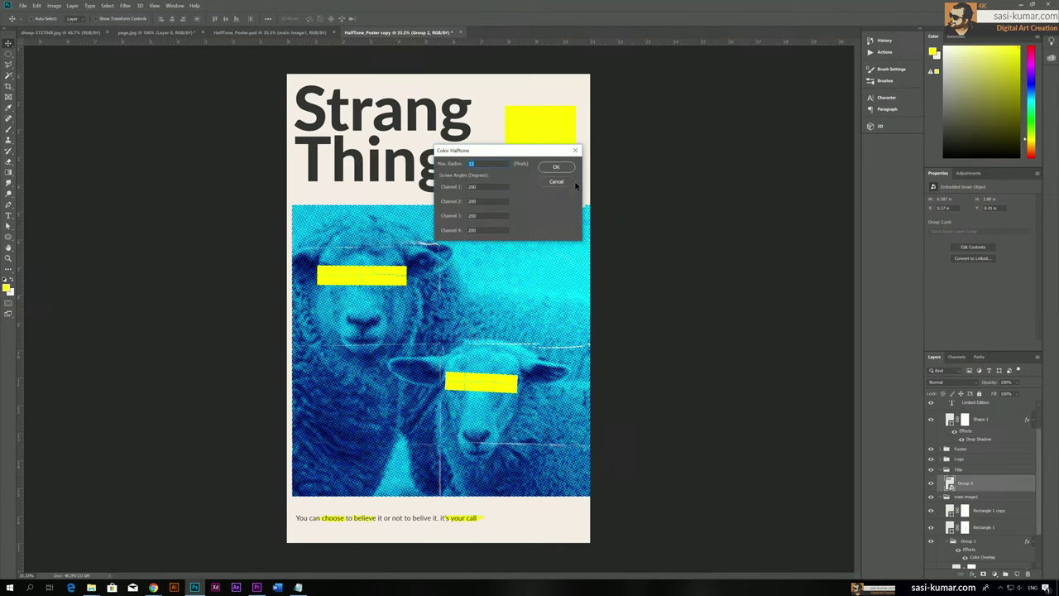
pyautogui.click(564, 167)
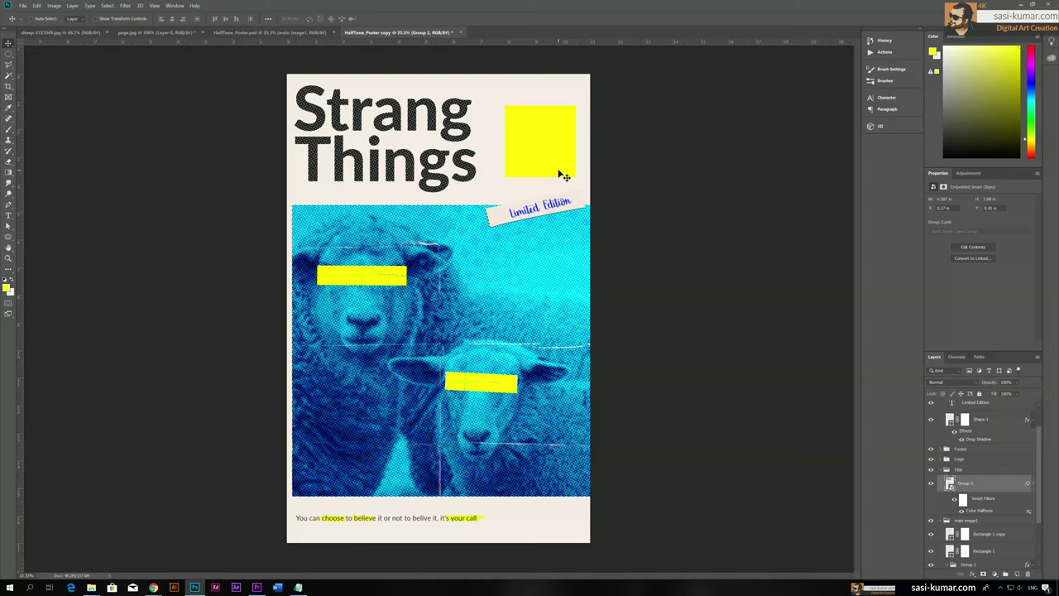
# Add a blue Color Overlay in Linear Dodge (Add) blend mode to the title Smart Object
pyautogui.doubleClick(1008, 490)
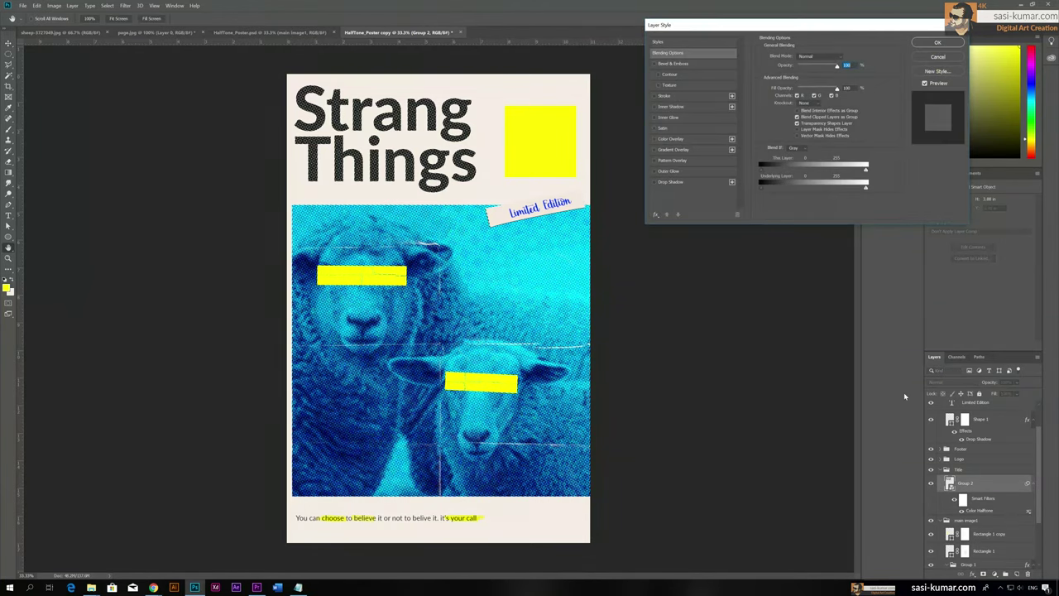
pyautogui.click(677, 139)
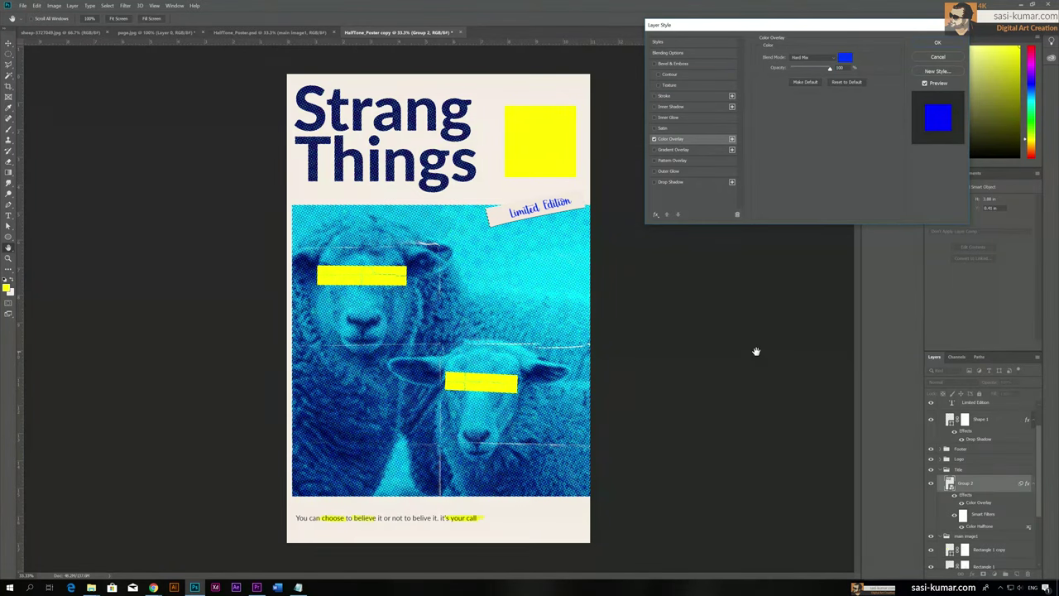
pyautogui.click(823, 59)
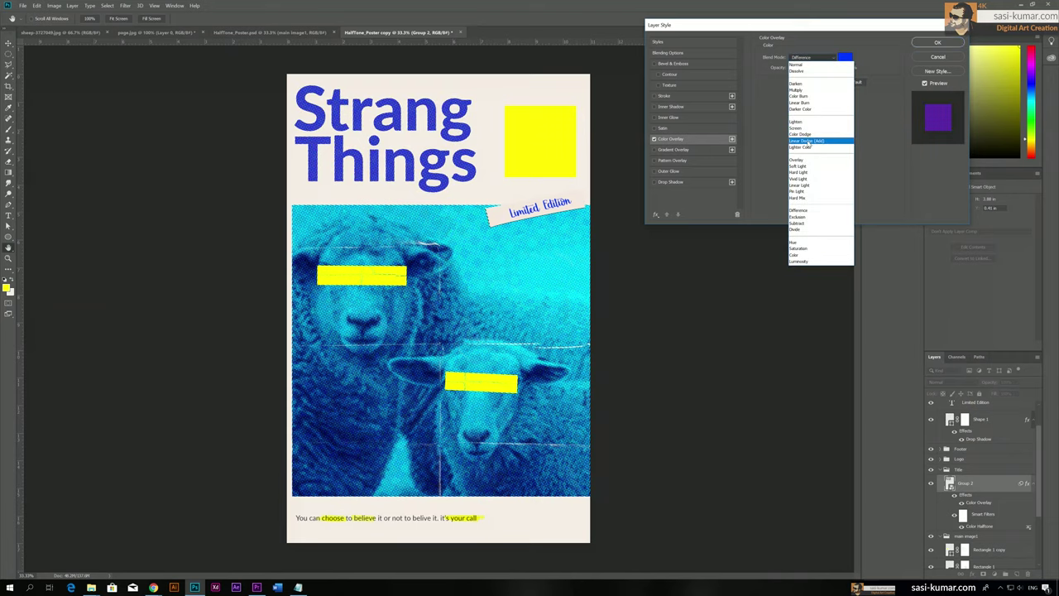
pyautogui.click(807, 134)
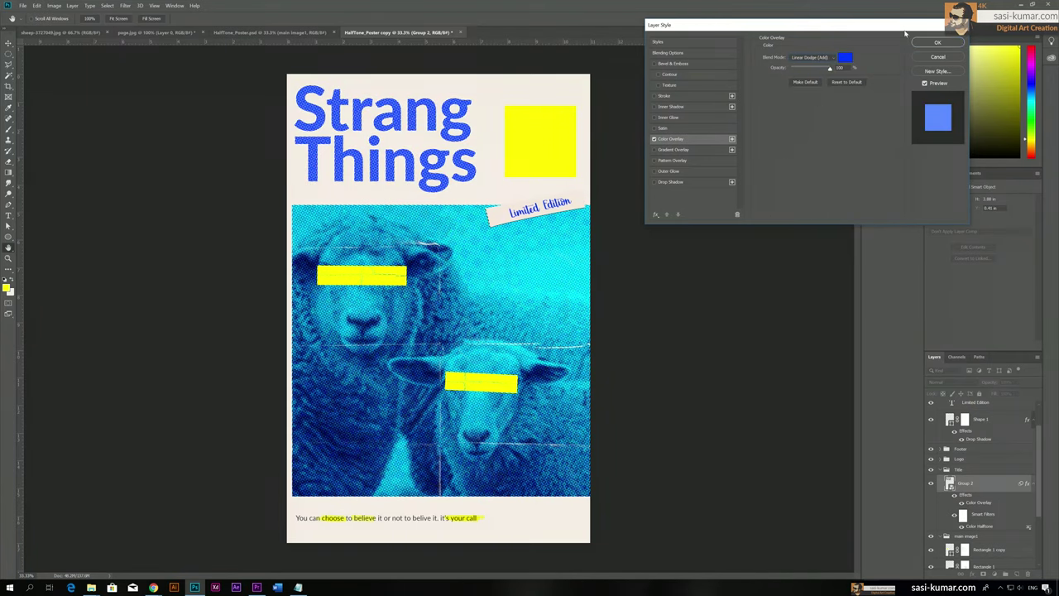
pyautogui.click(938, 43)
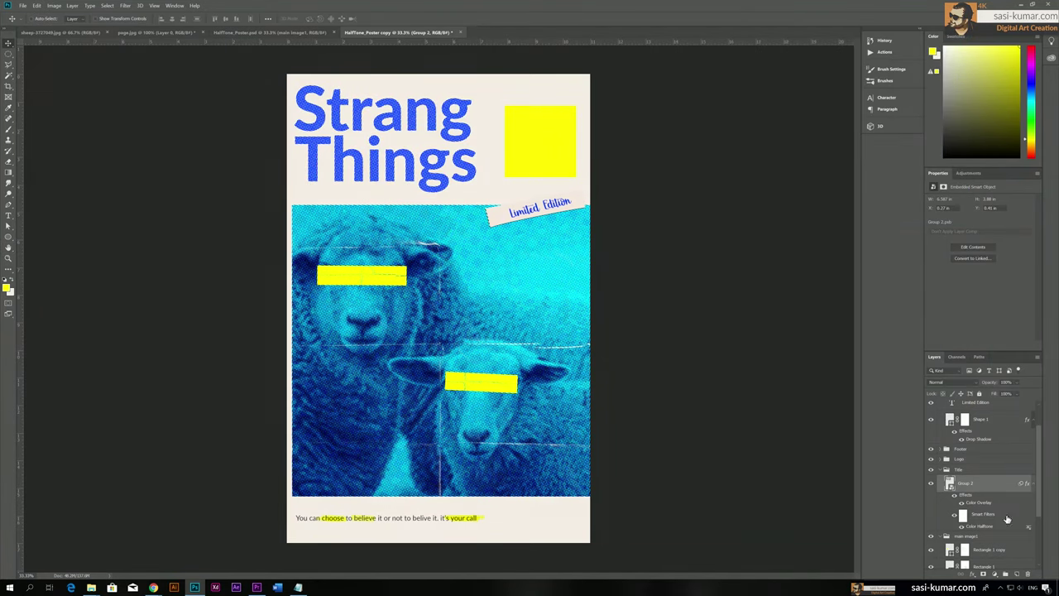
# Add a layer mask to the title Smart Object and compare the blue poster copy with the original poster and the source images
pyautogui.click(967, 483)
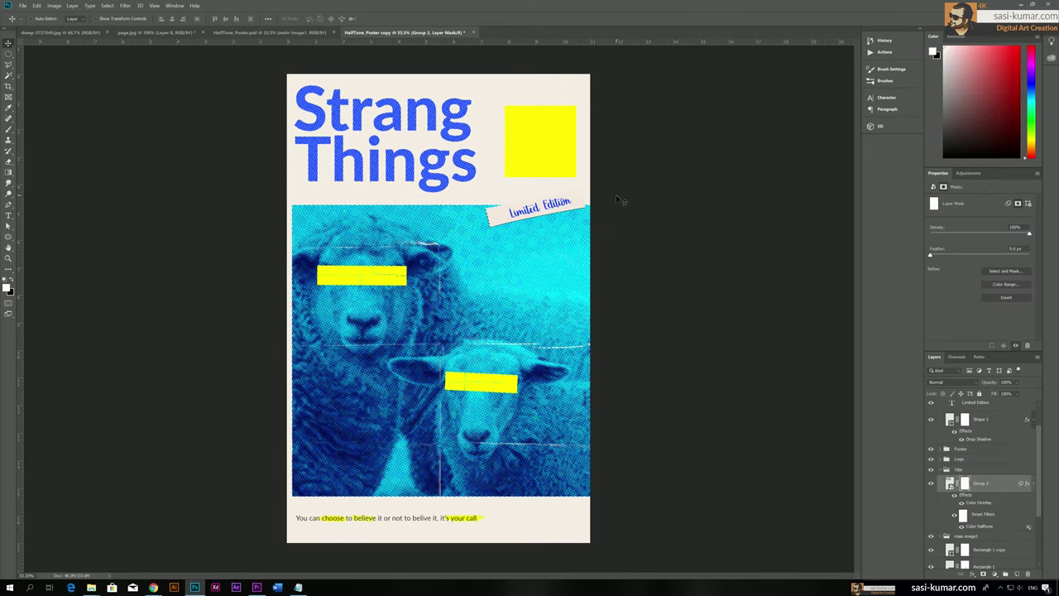
pyautogui.click(78, 34)
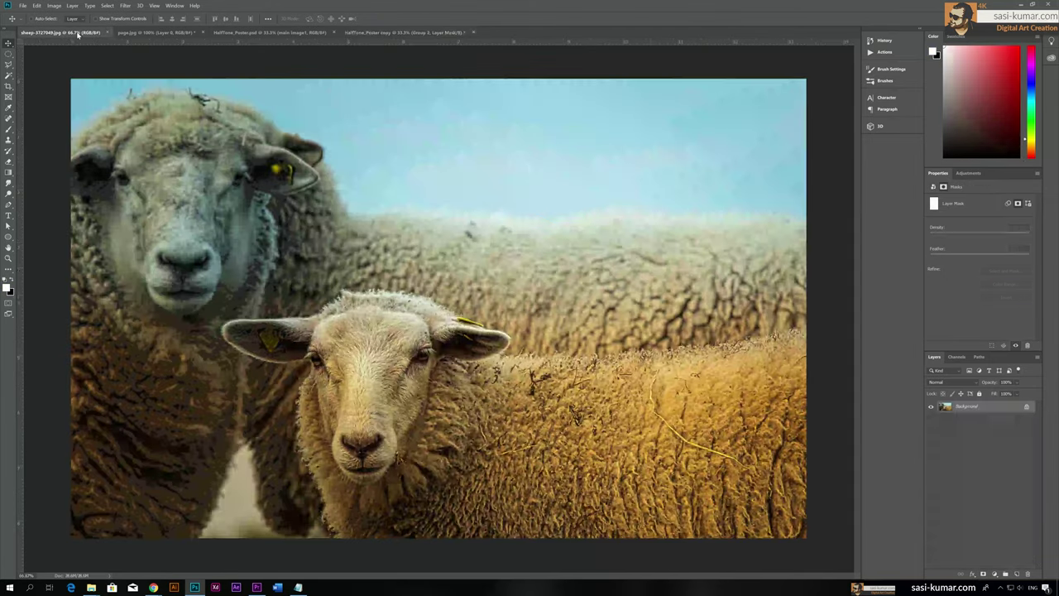
pyautogui.click(124, 33)
pyautogui.click(278, 33)
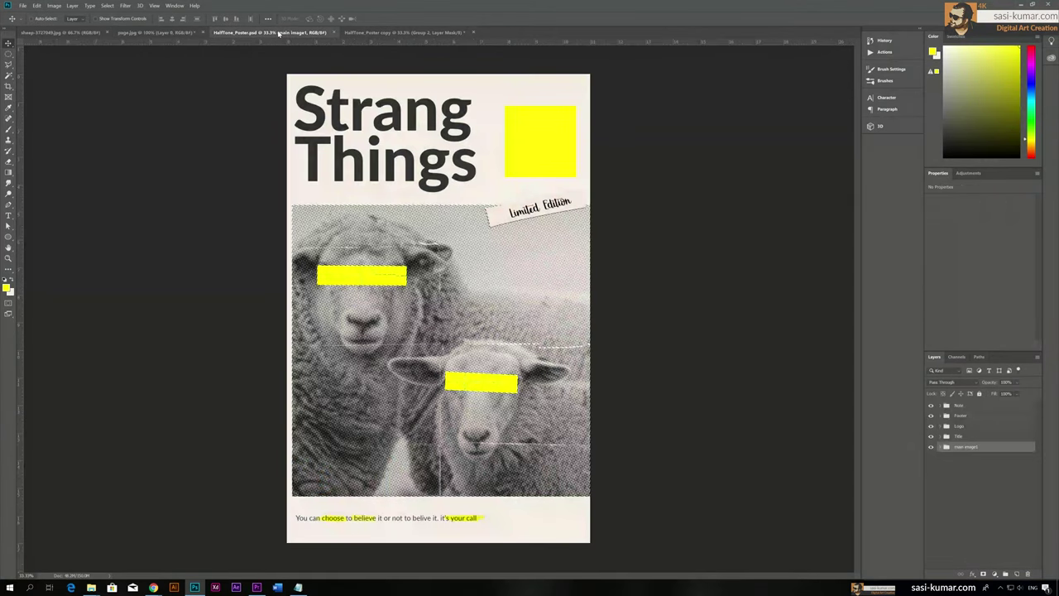
pyautogui.click(411, 33)
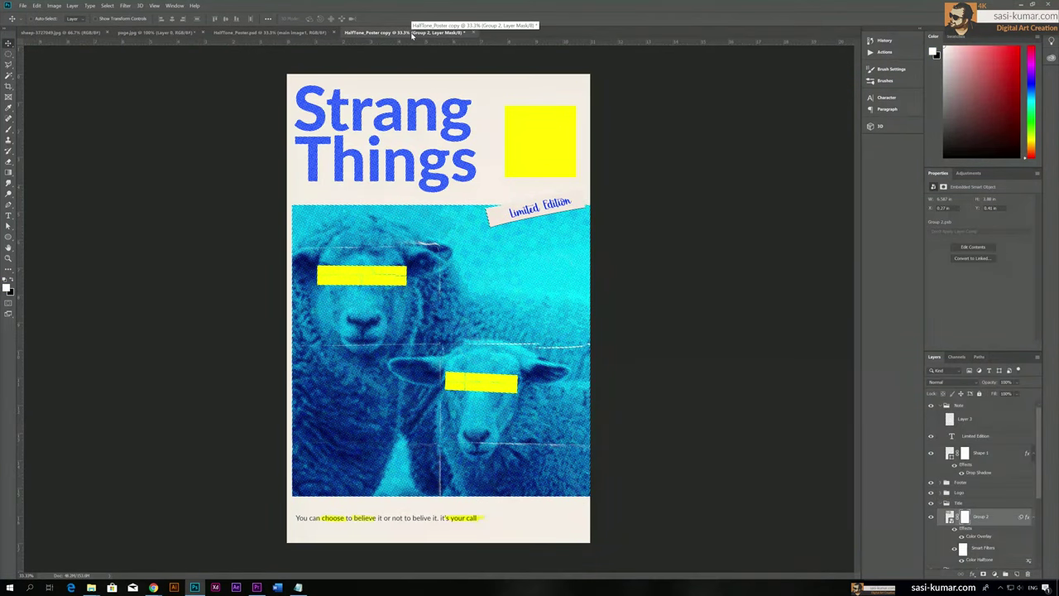
pyautogui.click(279, 35)
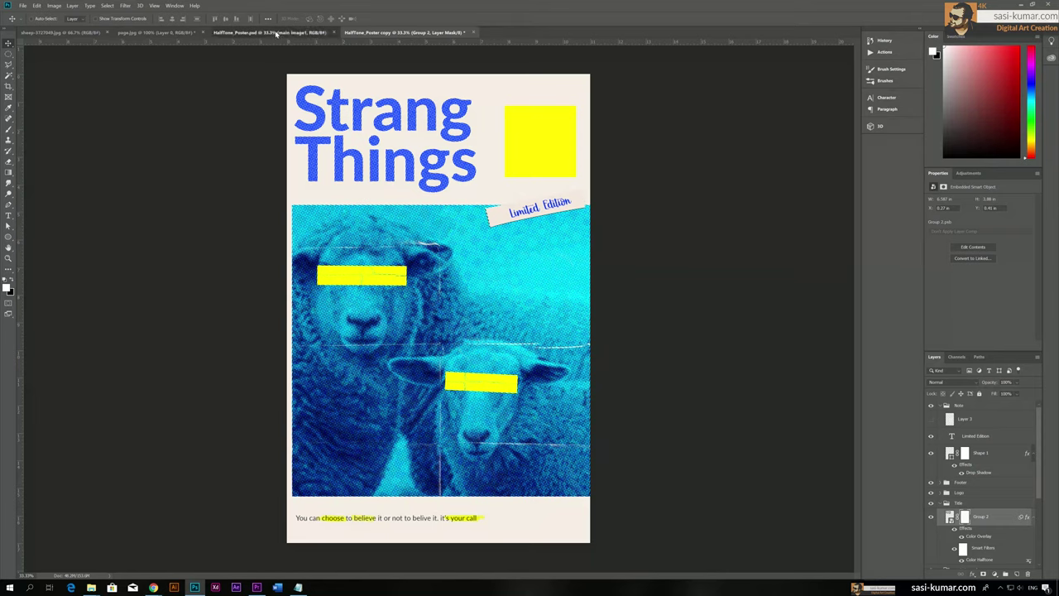
pyautogui.click(371, 34)
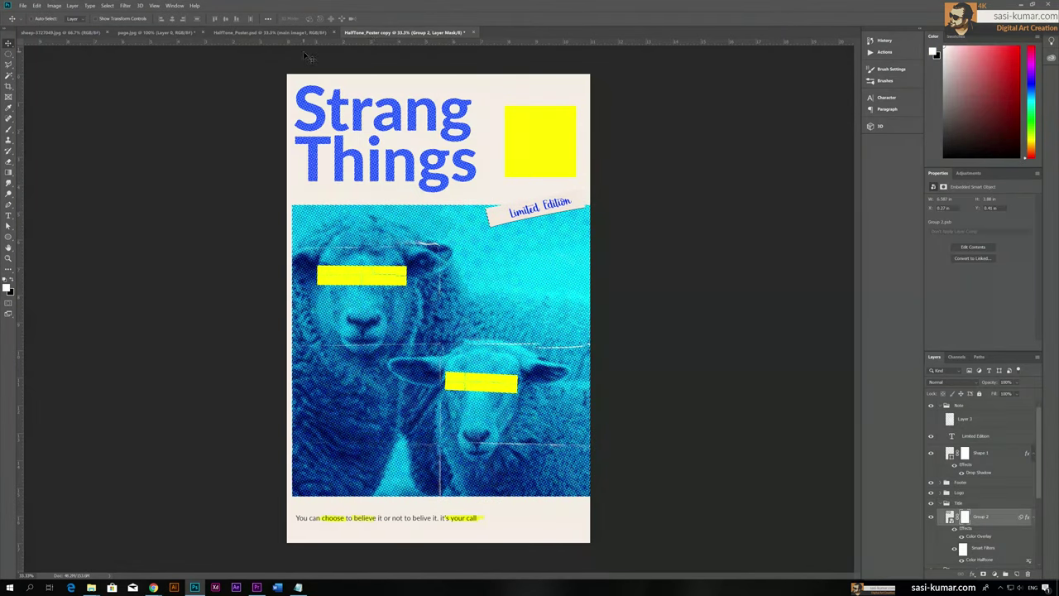
pyautogui.keyDown('ctrl'); pyautogui.click(532, 300); pyautogui.keyUp('ctrl')
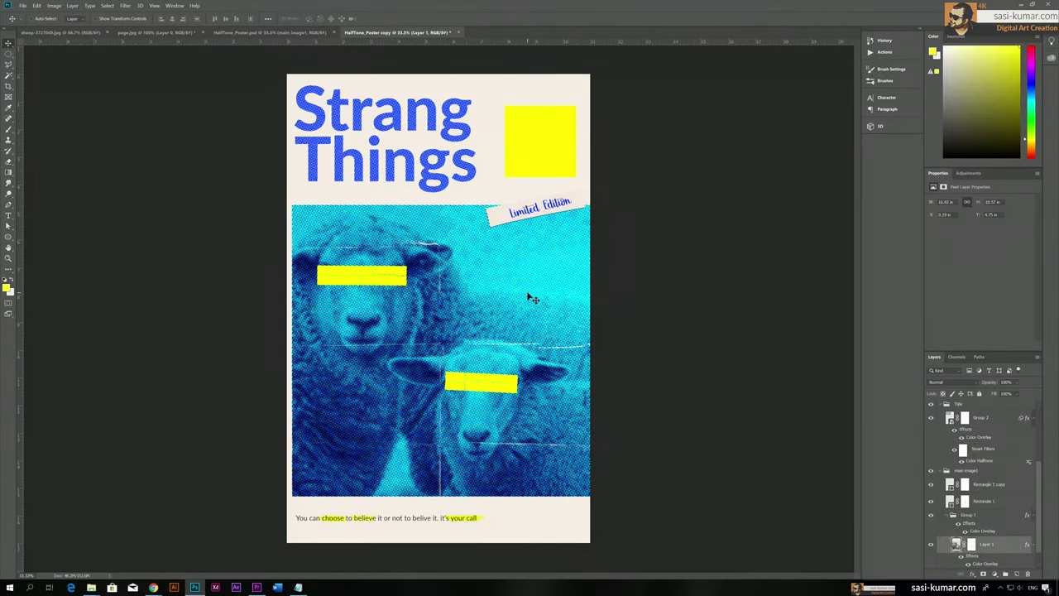
pyautogui.doubleClick(1022, 548)
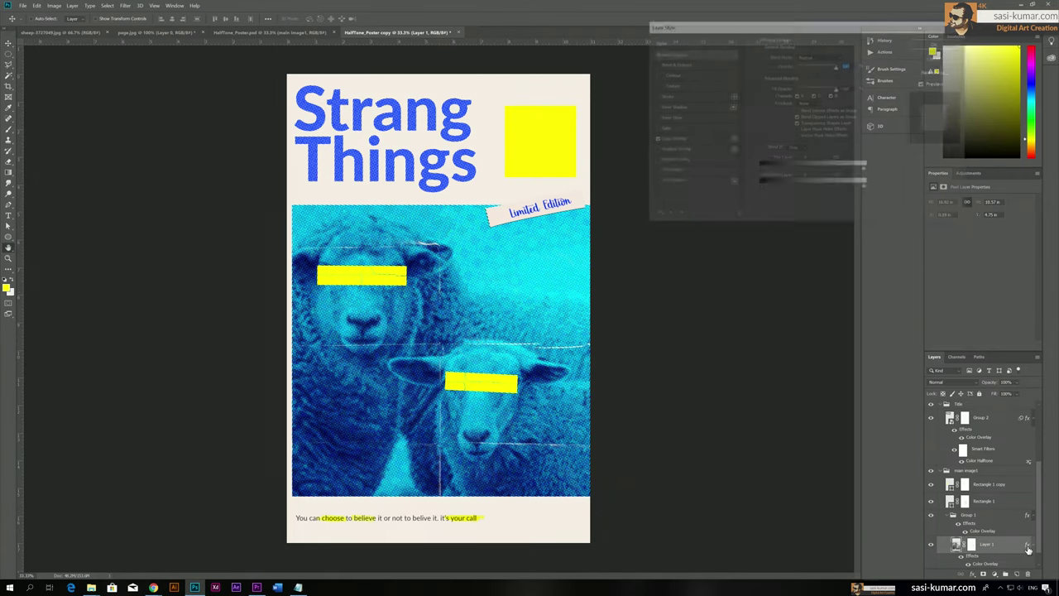
pyautogui.click(683, 141)
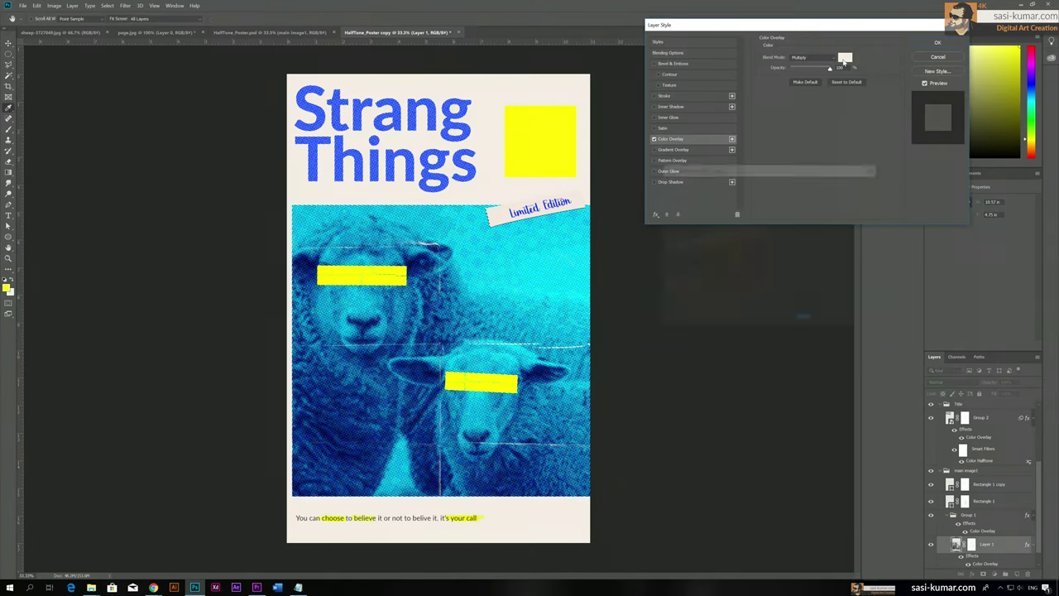
pyautogui.click(844, 60)
pyautogui.click(852, 198)
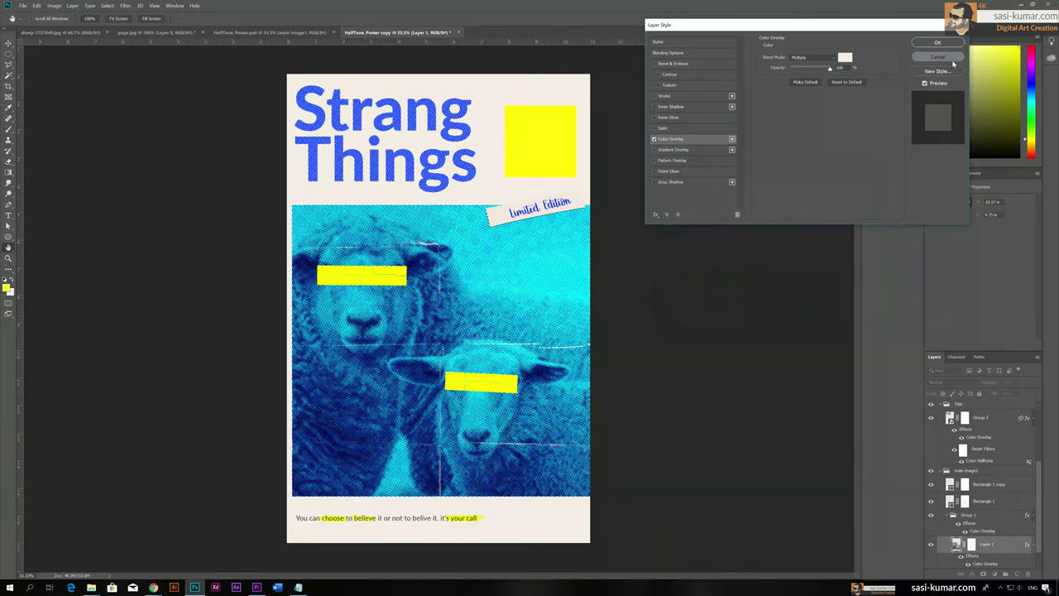
pyautogui.click(937, 57)
# Change the sheep group's Color Overlay to green #249a49 in Multiply blend mode and apply the layer style
pyautogui.doubleClick(1027, 527)
pyautogui.click(691, 141)
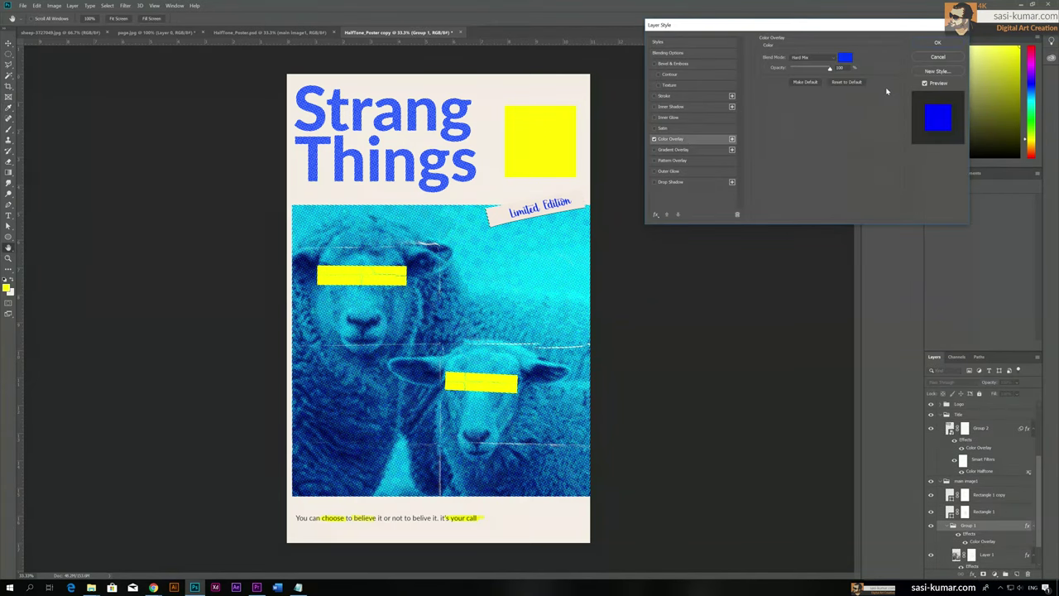
pyautogui.click(844, 58)
pyautogui.click(777, 262)
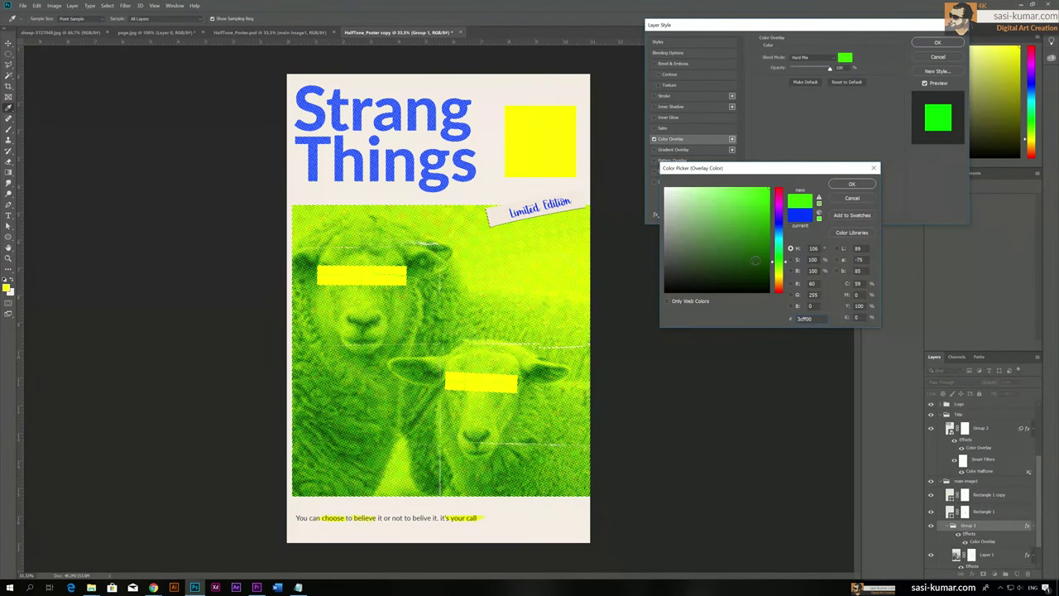
pyautogui.click(762, 261)
pyautogui.moveTo(762, 260); pyautogui.dragTo(776, 233)
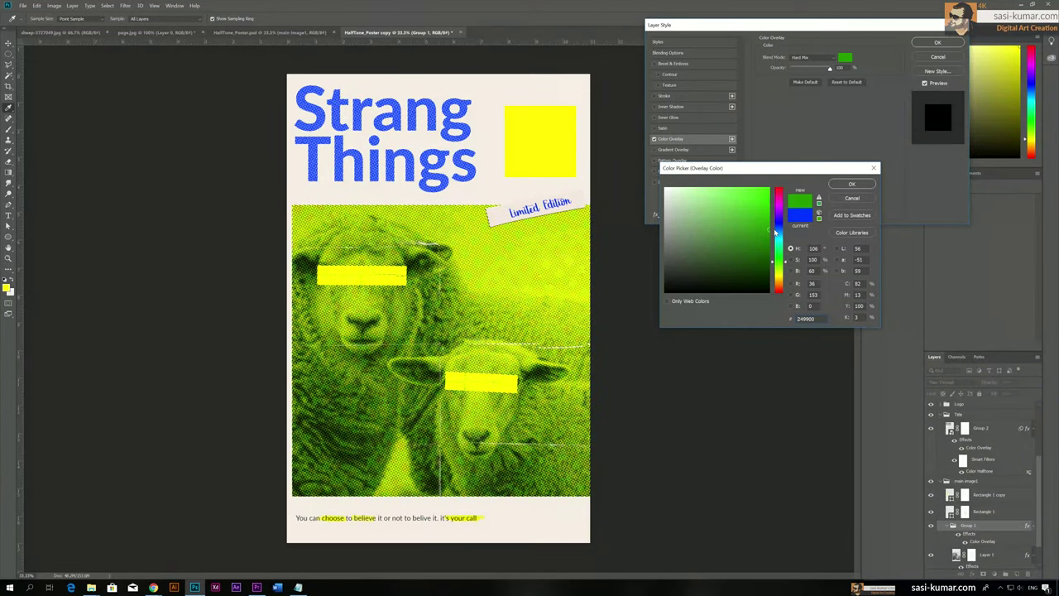
pyautogui.click(819, 200)
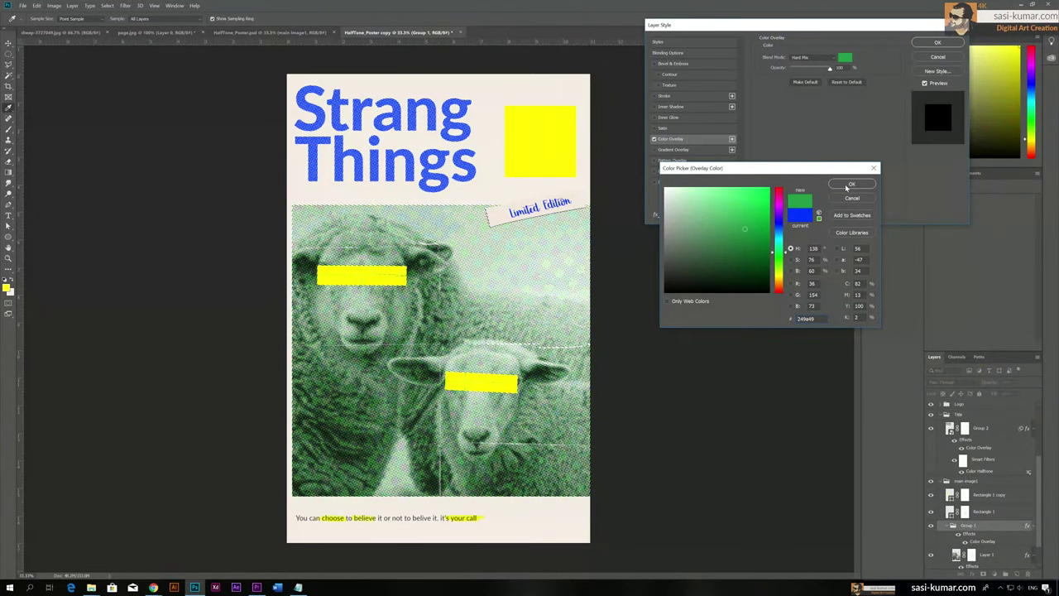
pyautogui.click(848, 186)
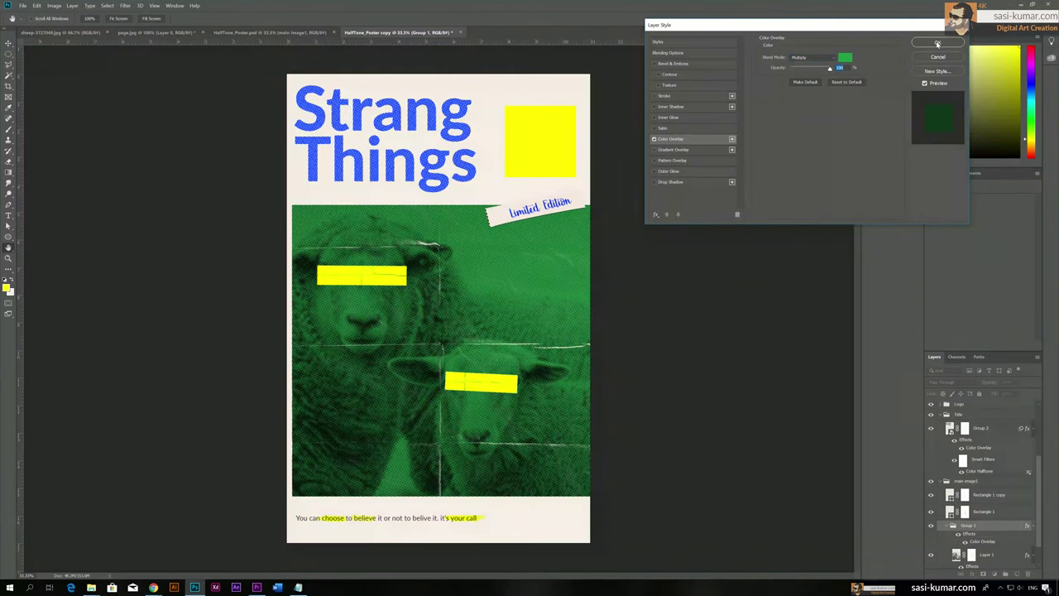
pyautogui.click(938, 43)
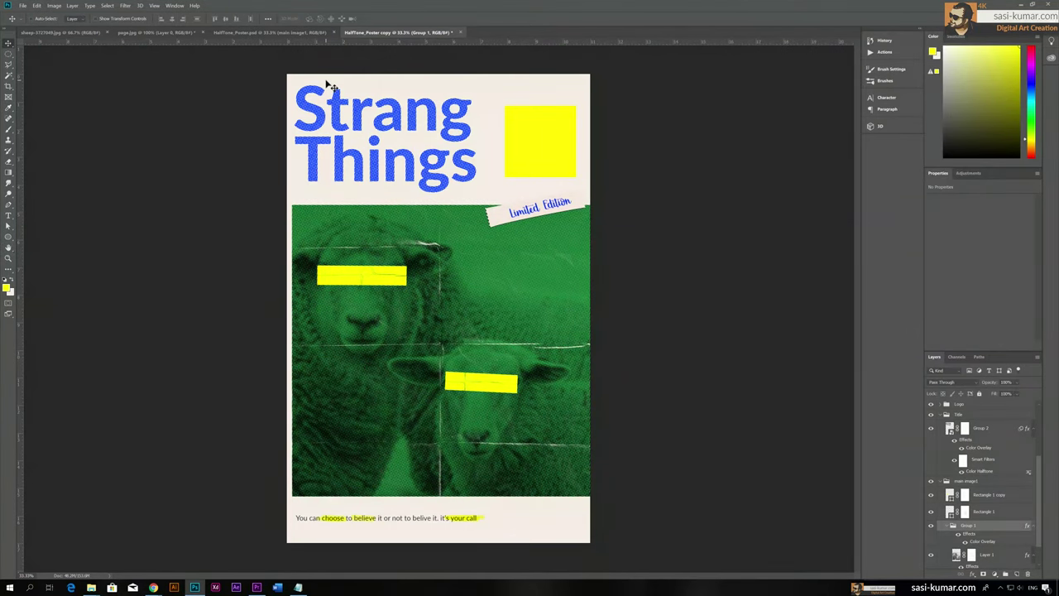